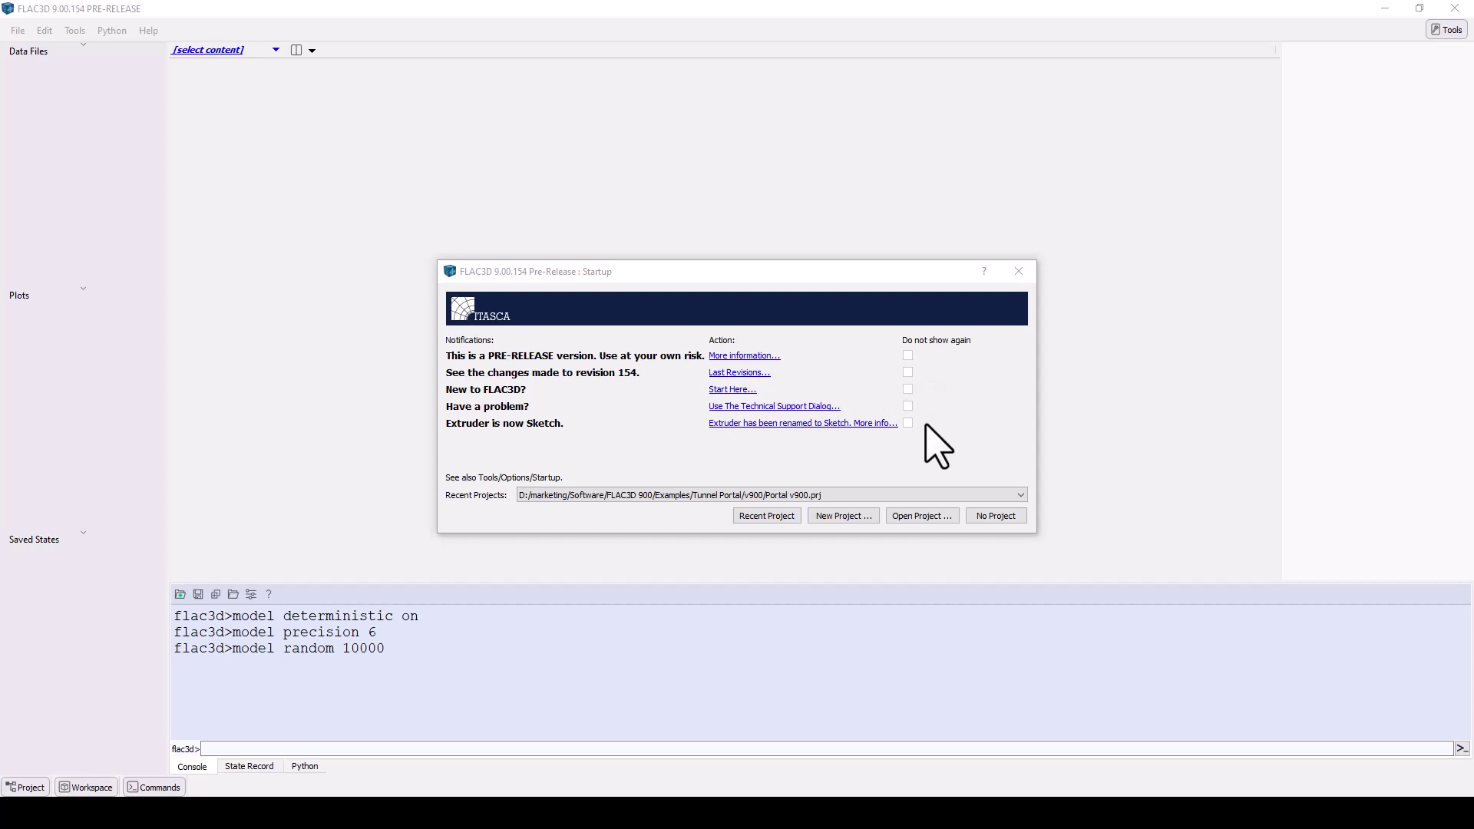
# Glance at the Recent Projects list, then start FLAC3D with No Project.
pyautogui.click(1019, 495)
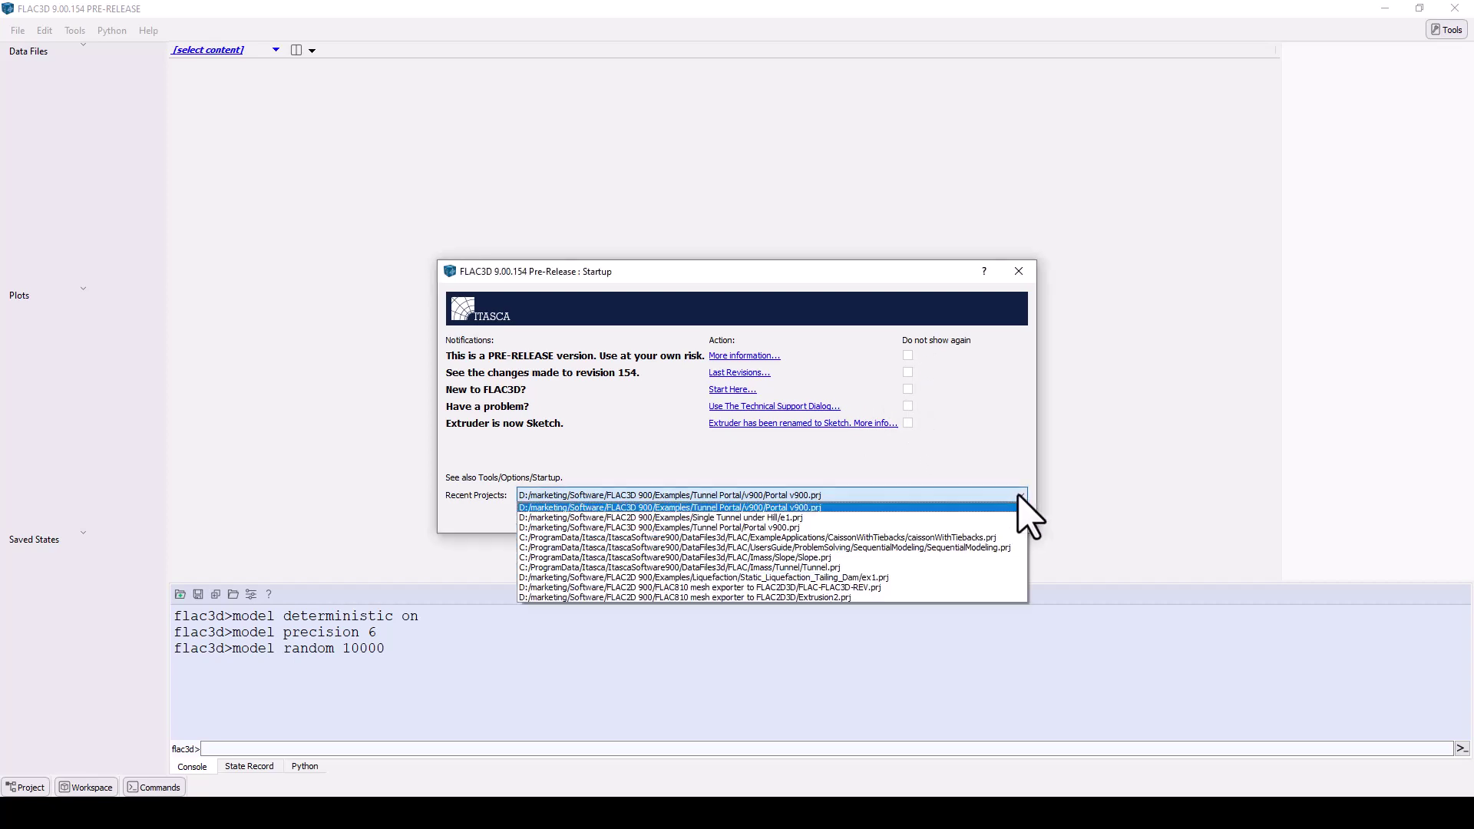
pyautogui.click(1019, 497)
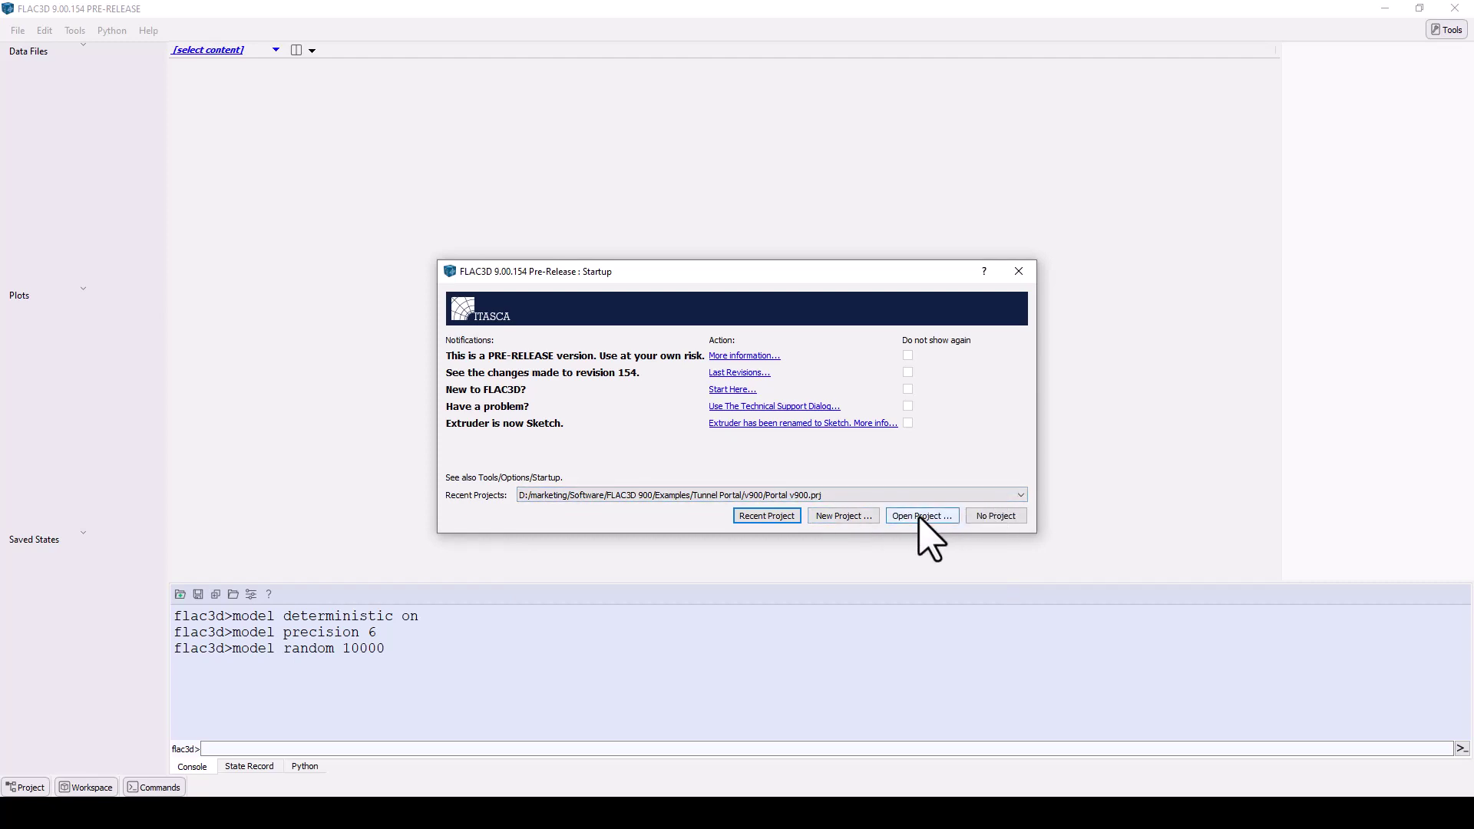
pyautogui.click(998, 518)
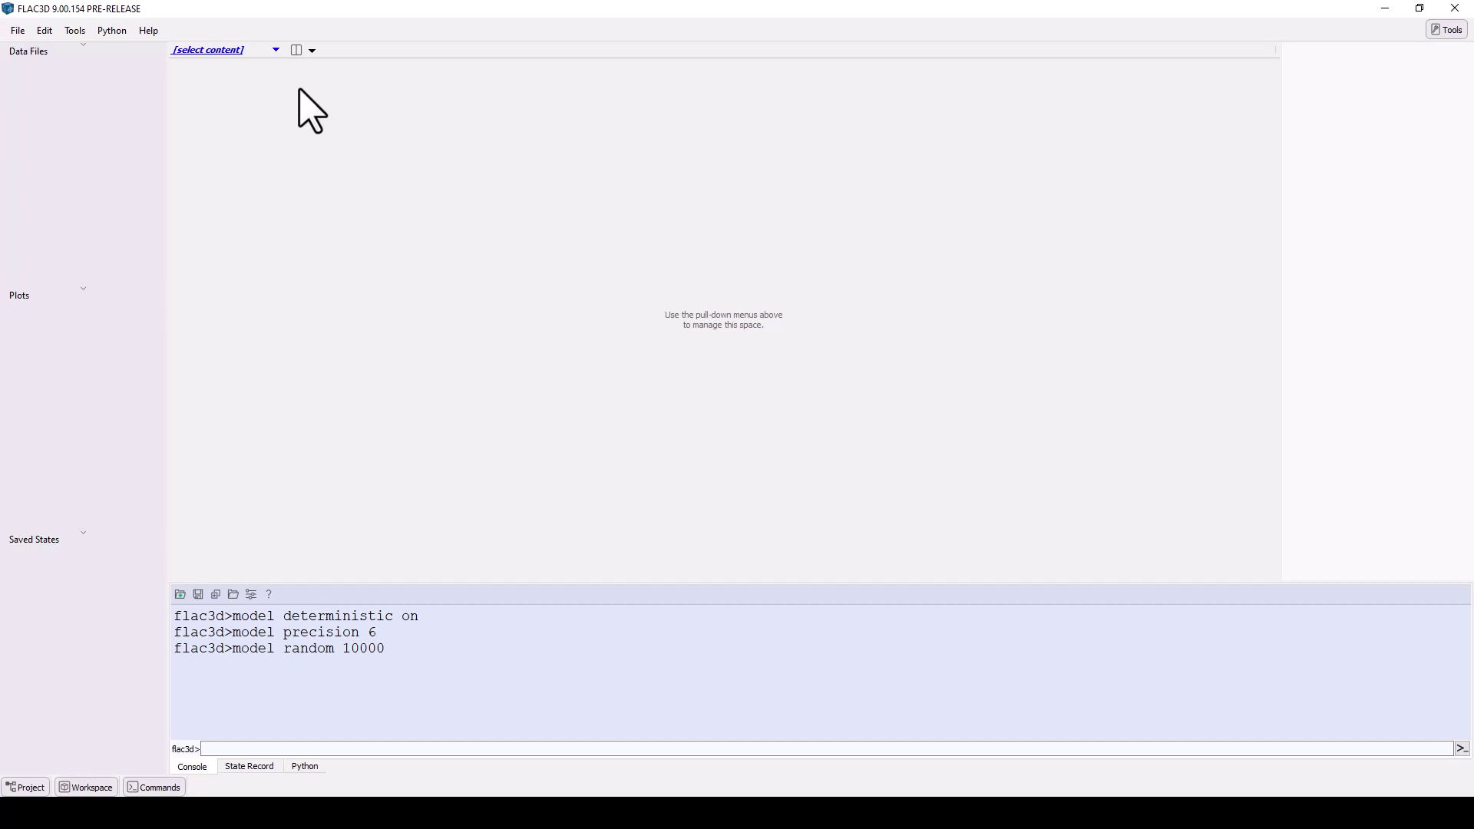
# Open the pane's content dropdown to view the New > Data File/Plot choices.
pyautogui.click(275, 51)
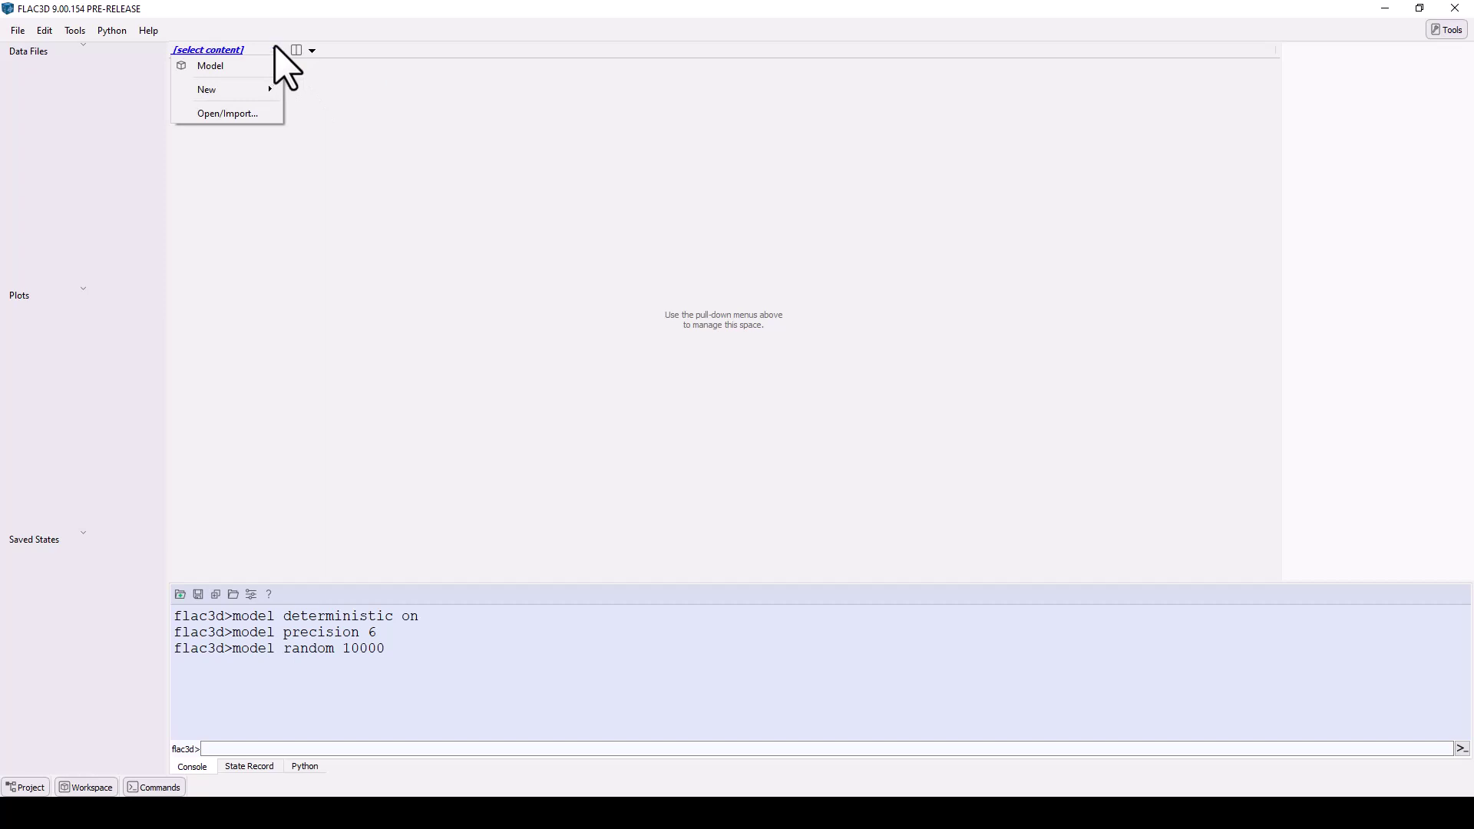
pyautogui.moveTo(270, 89)
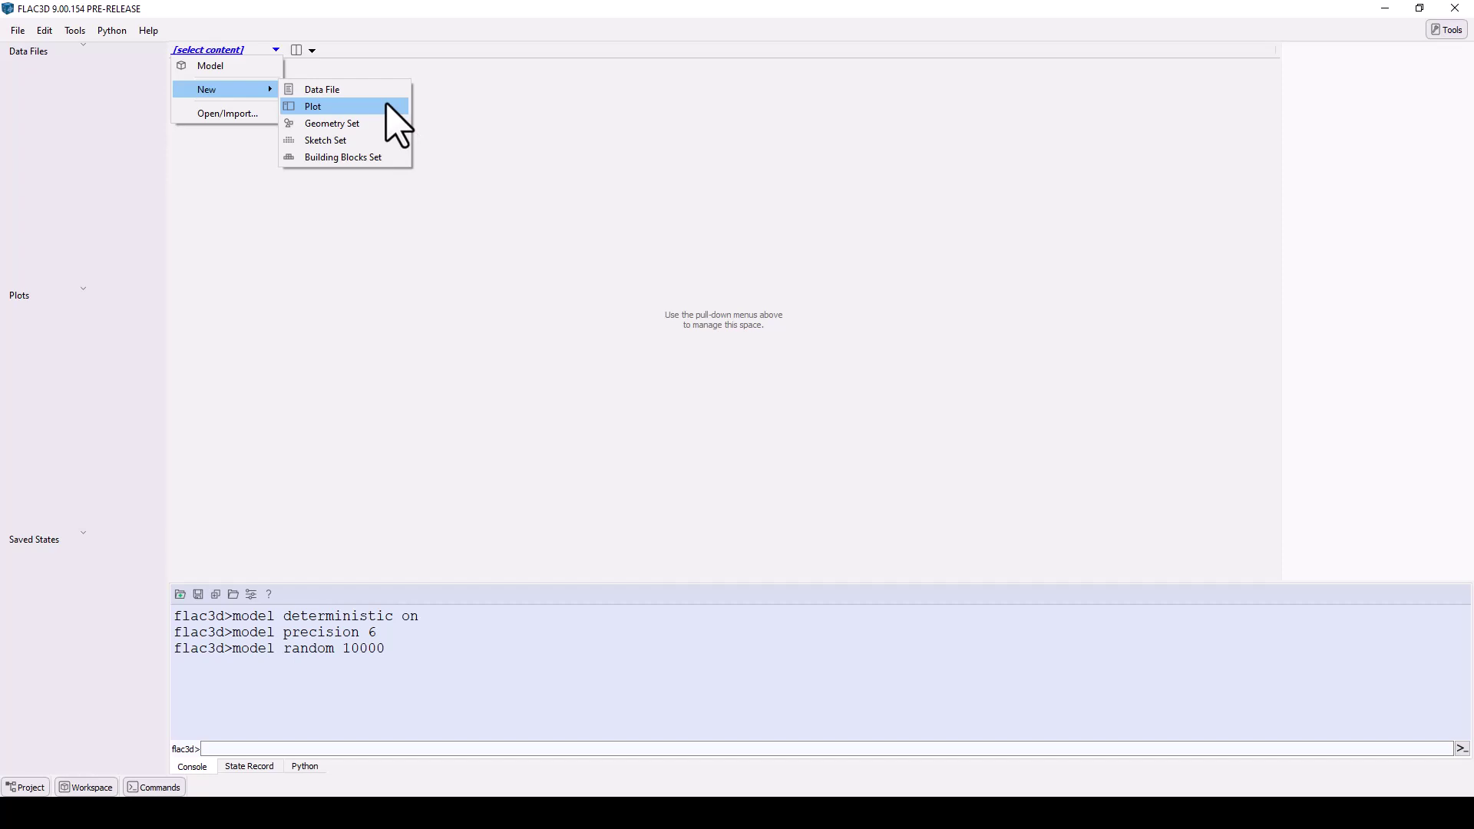
pyautogui.click(312, 50)
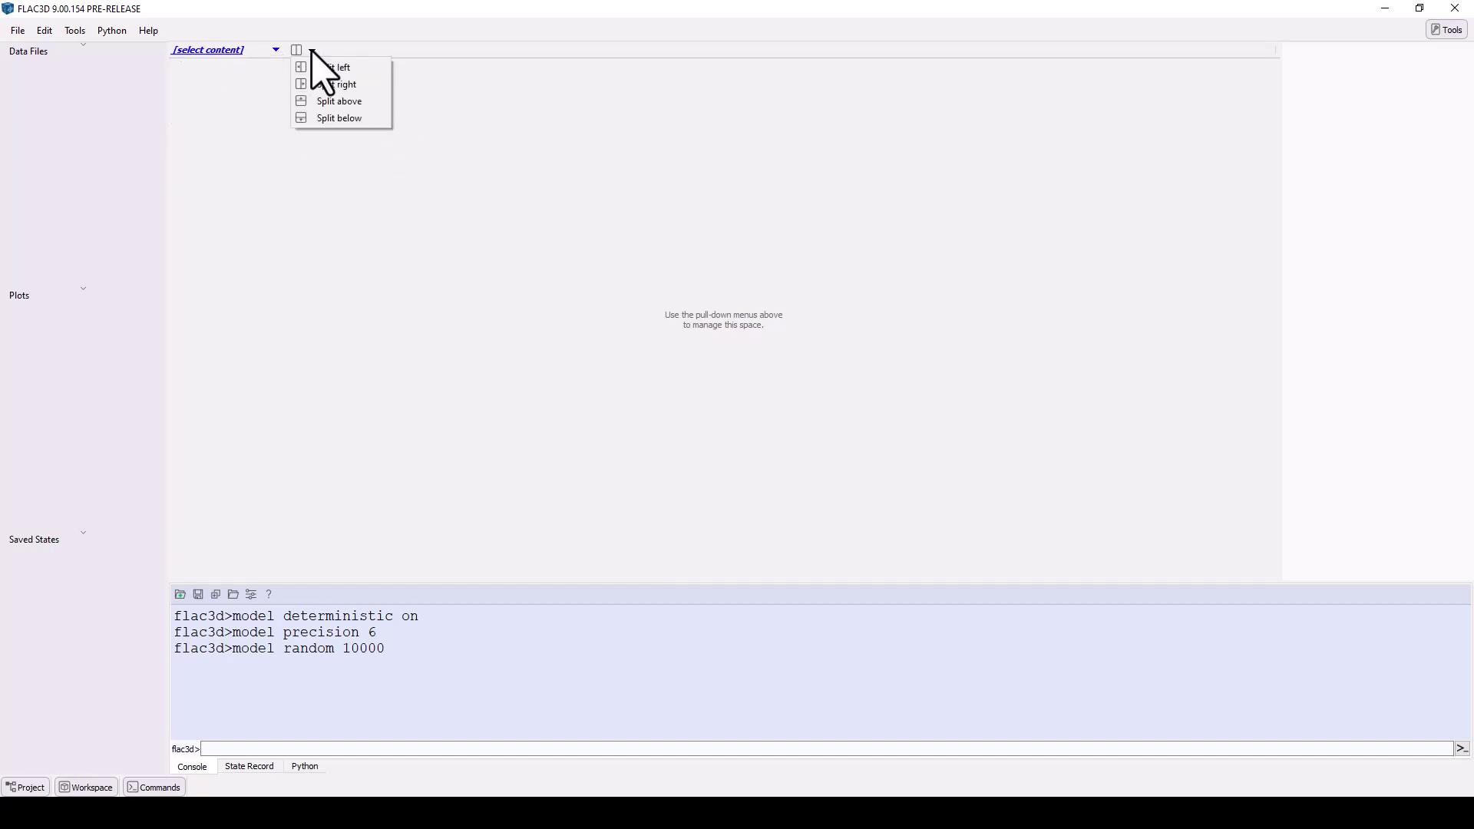
pyautogui.click(314, 68)
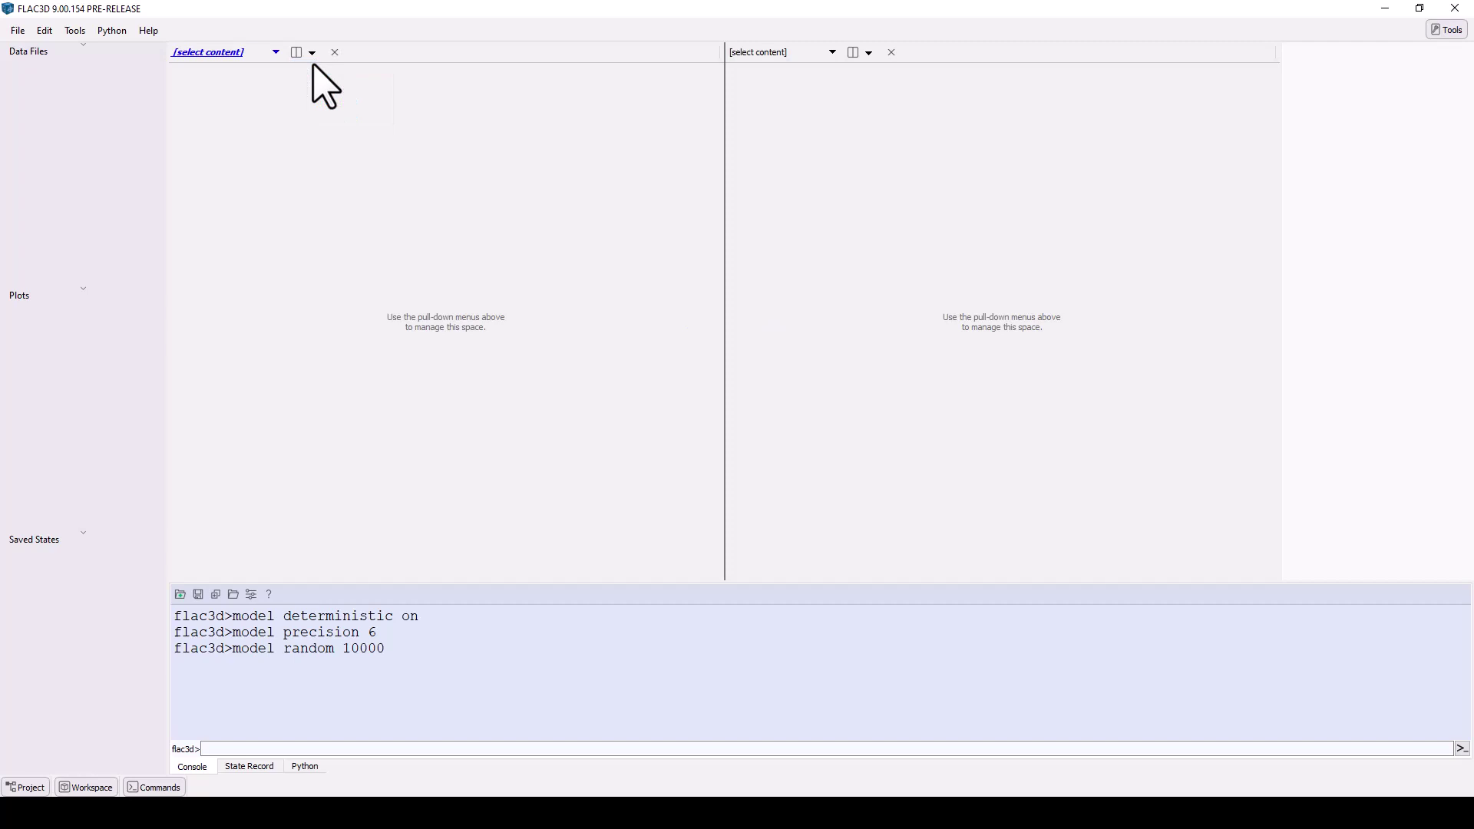
pyautogui.click(313, 54)
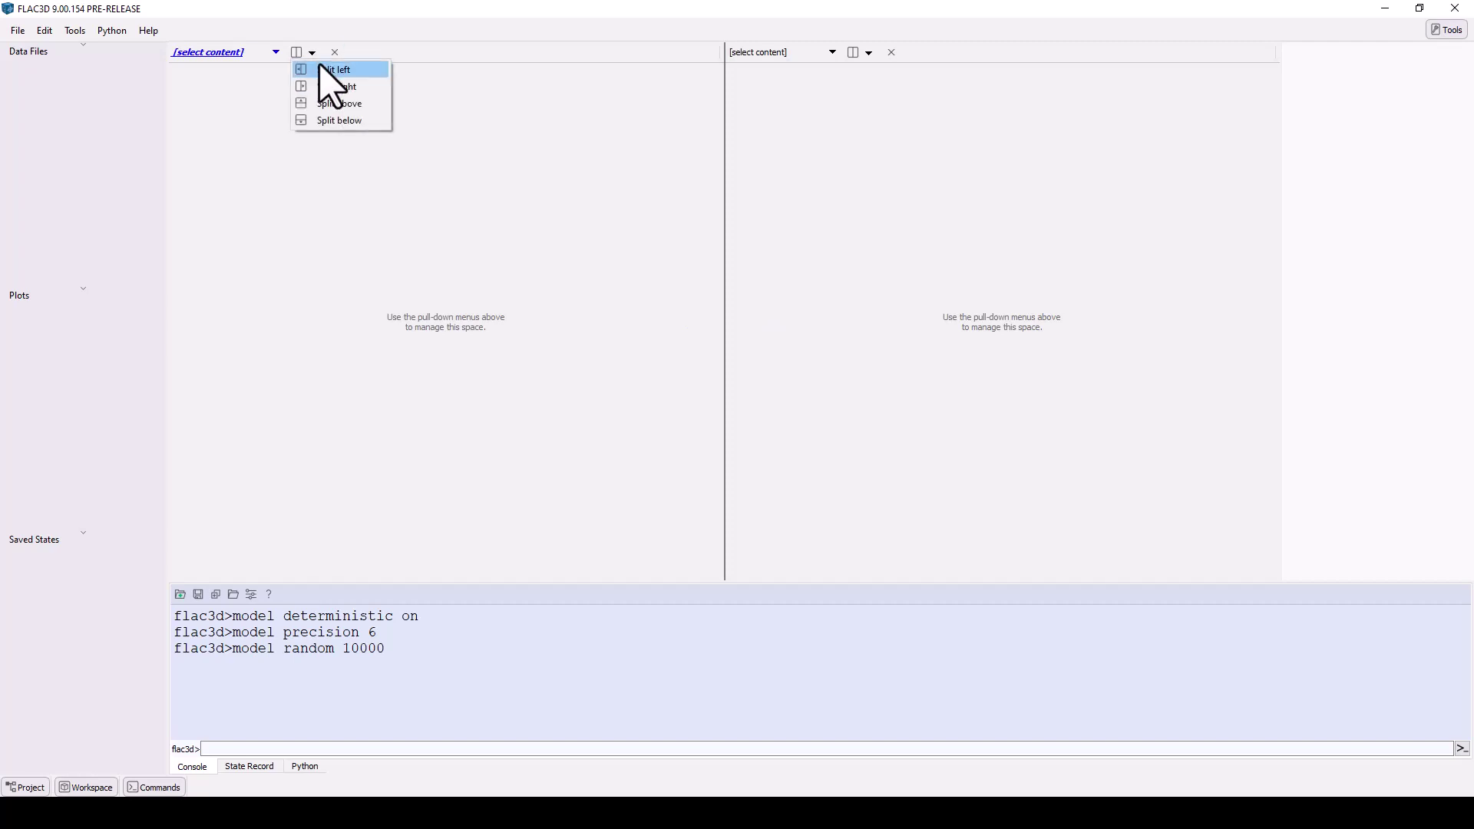
pyautogui.click(330, 122)
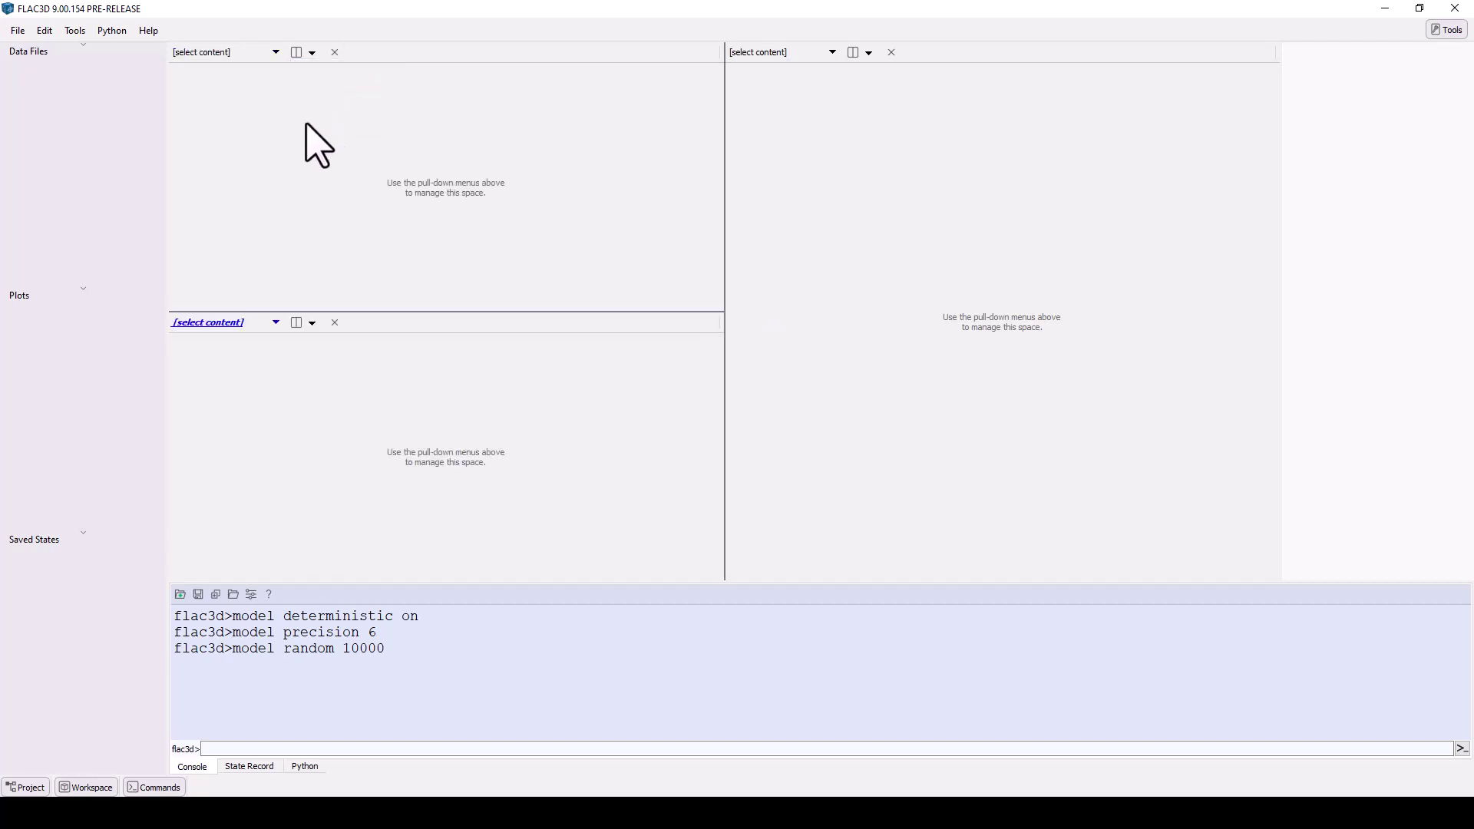
pyautogui.click(868, 53)
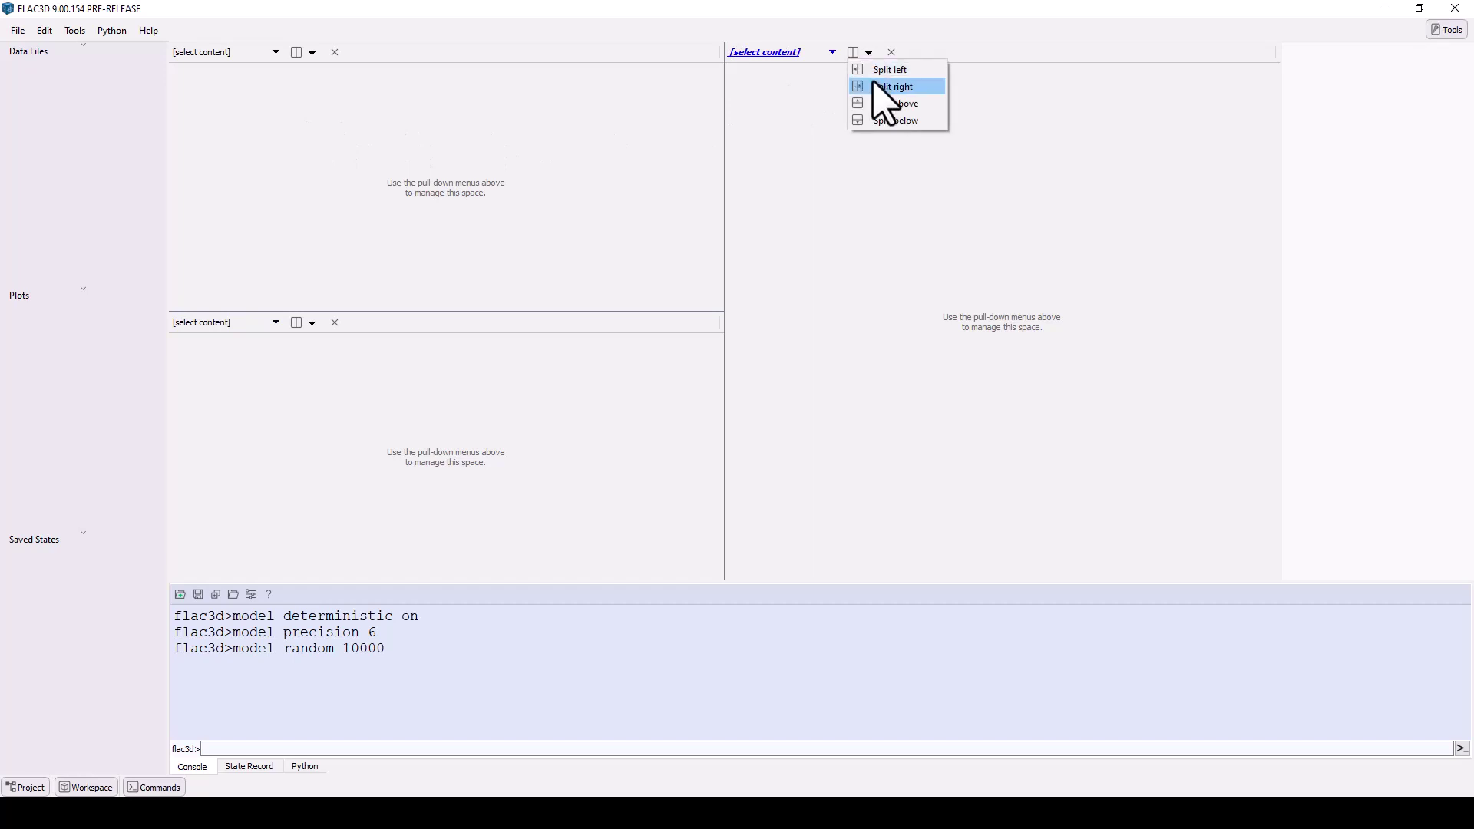
pyautogui.click(875, 86)
pyautogui.click(868, 53)
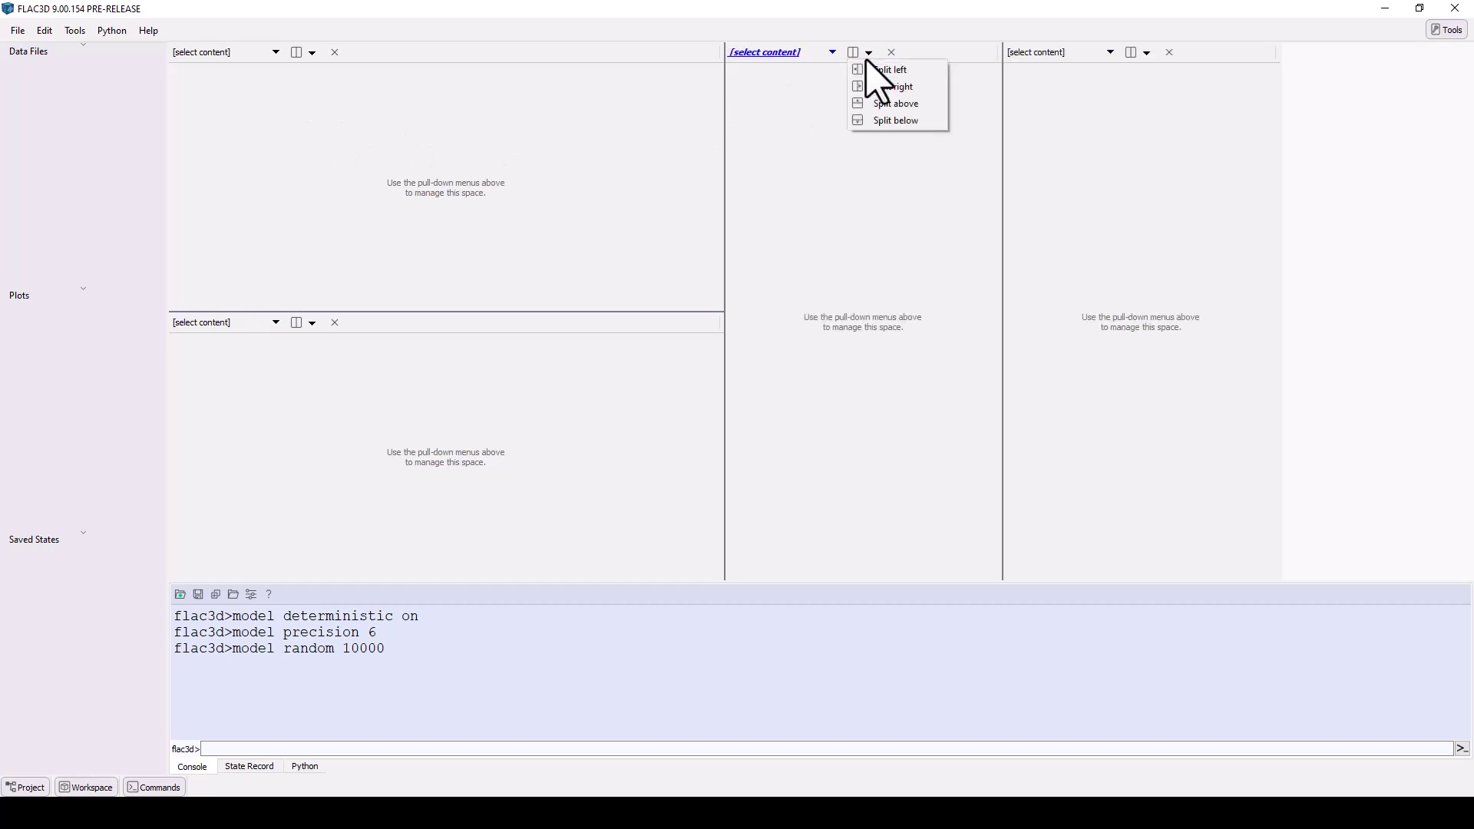
pyautogui.click(876, 118)
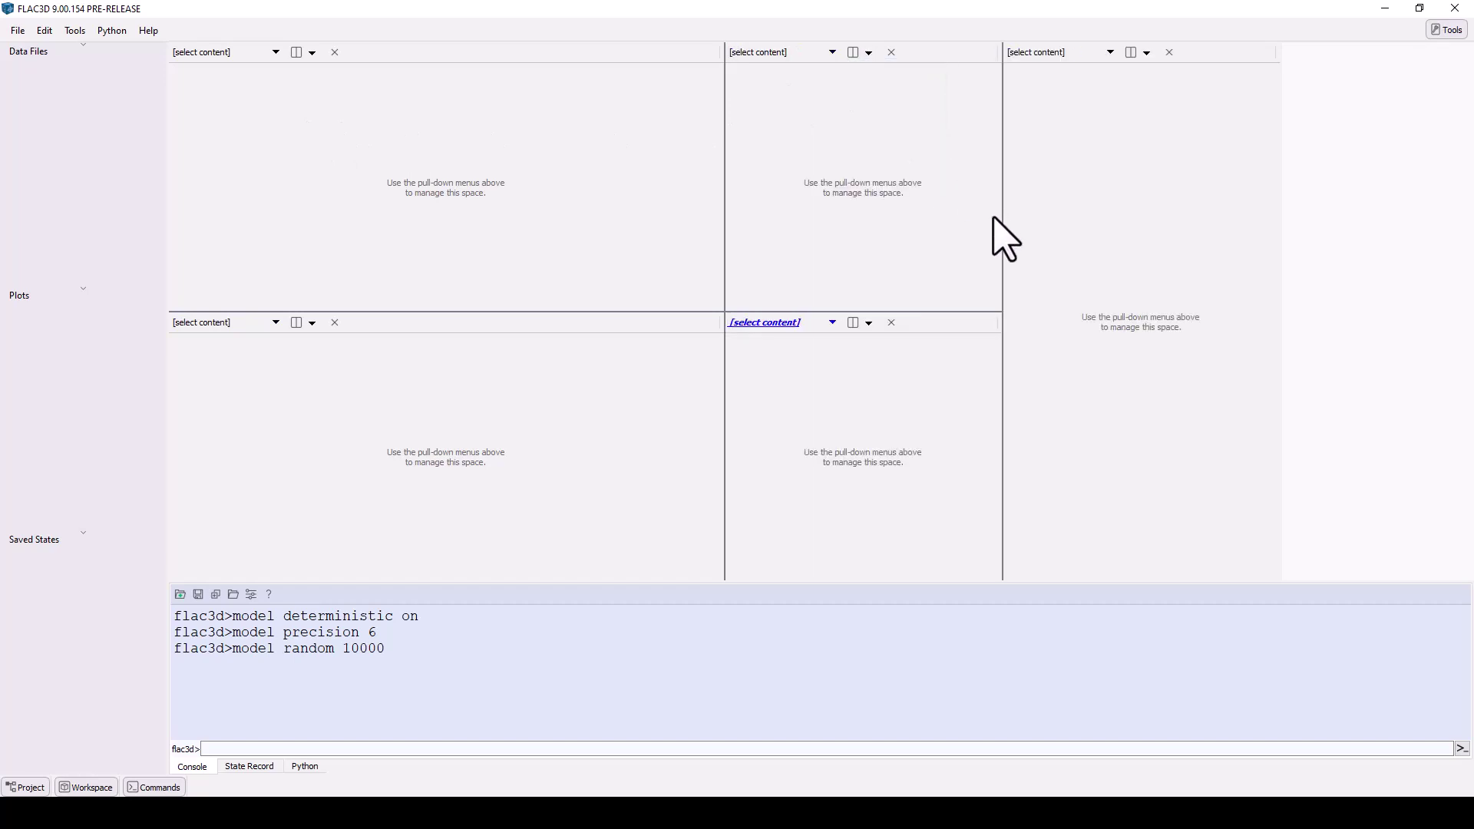
pyautogui.click(891, 323)
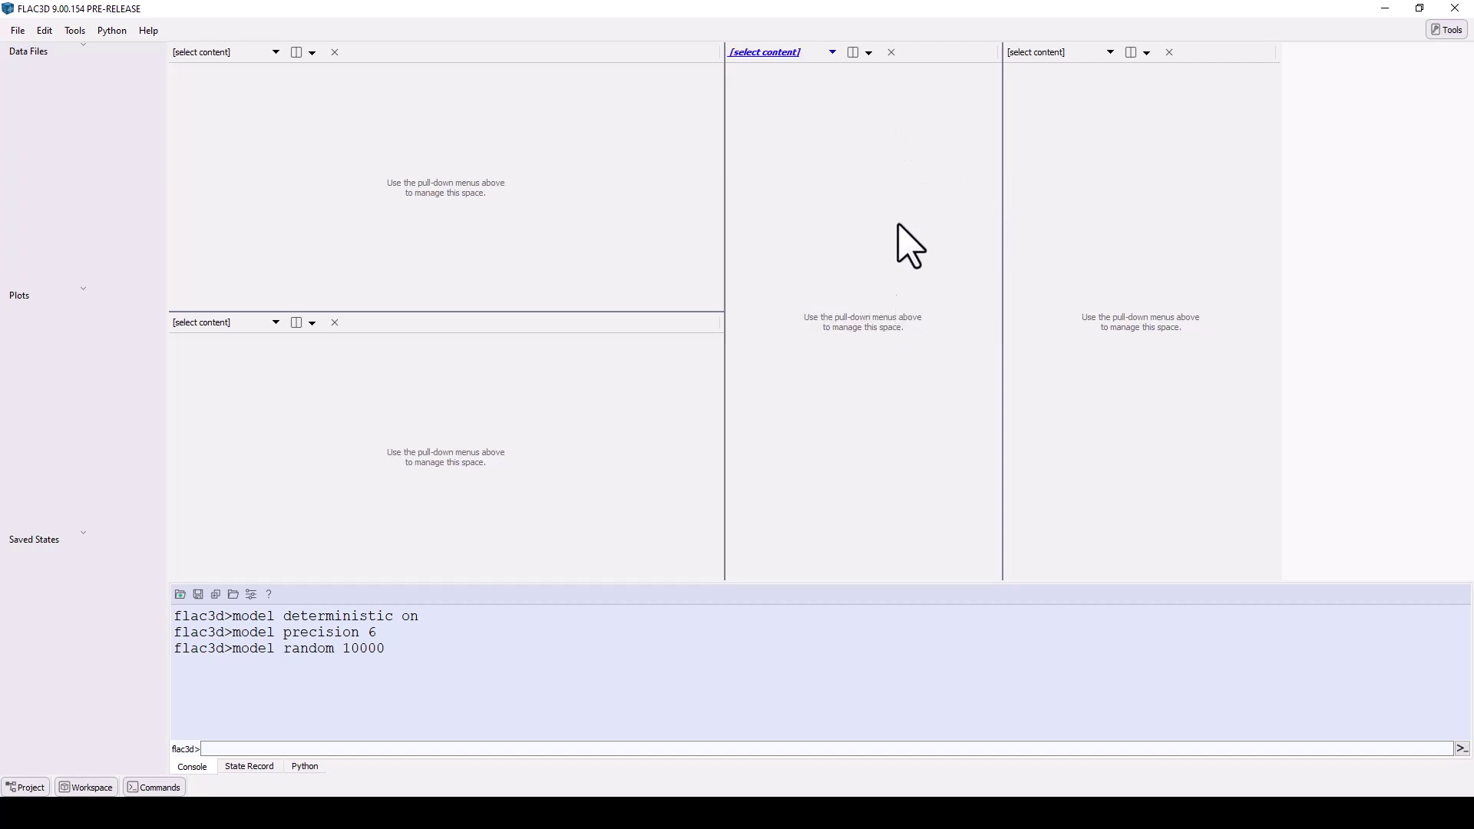
pyautogui.click(892, 52)
pyautogui.click(891, 53)
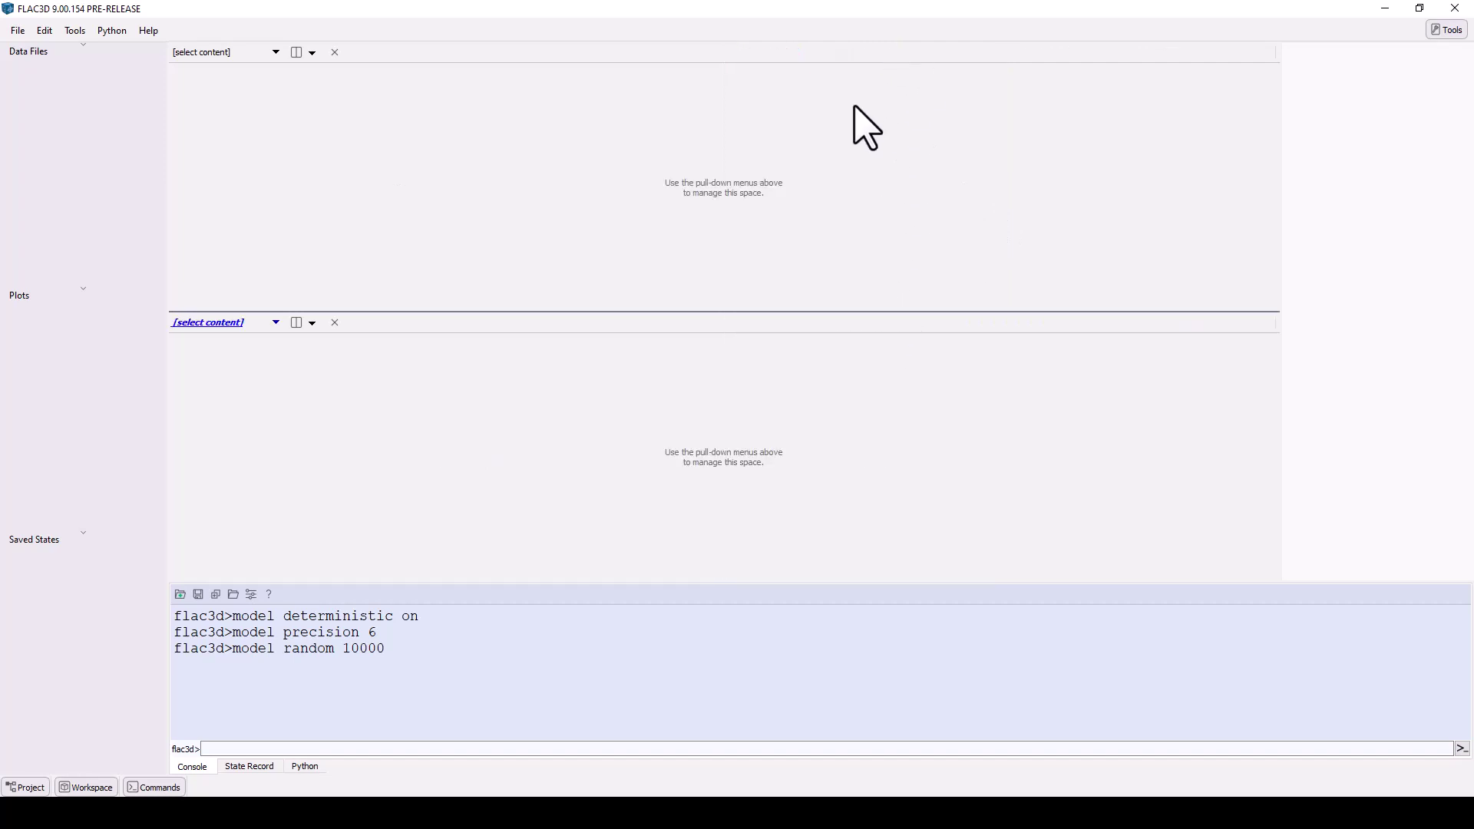
pyautogui.click(335, 322)
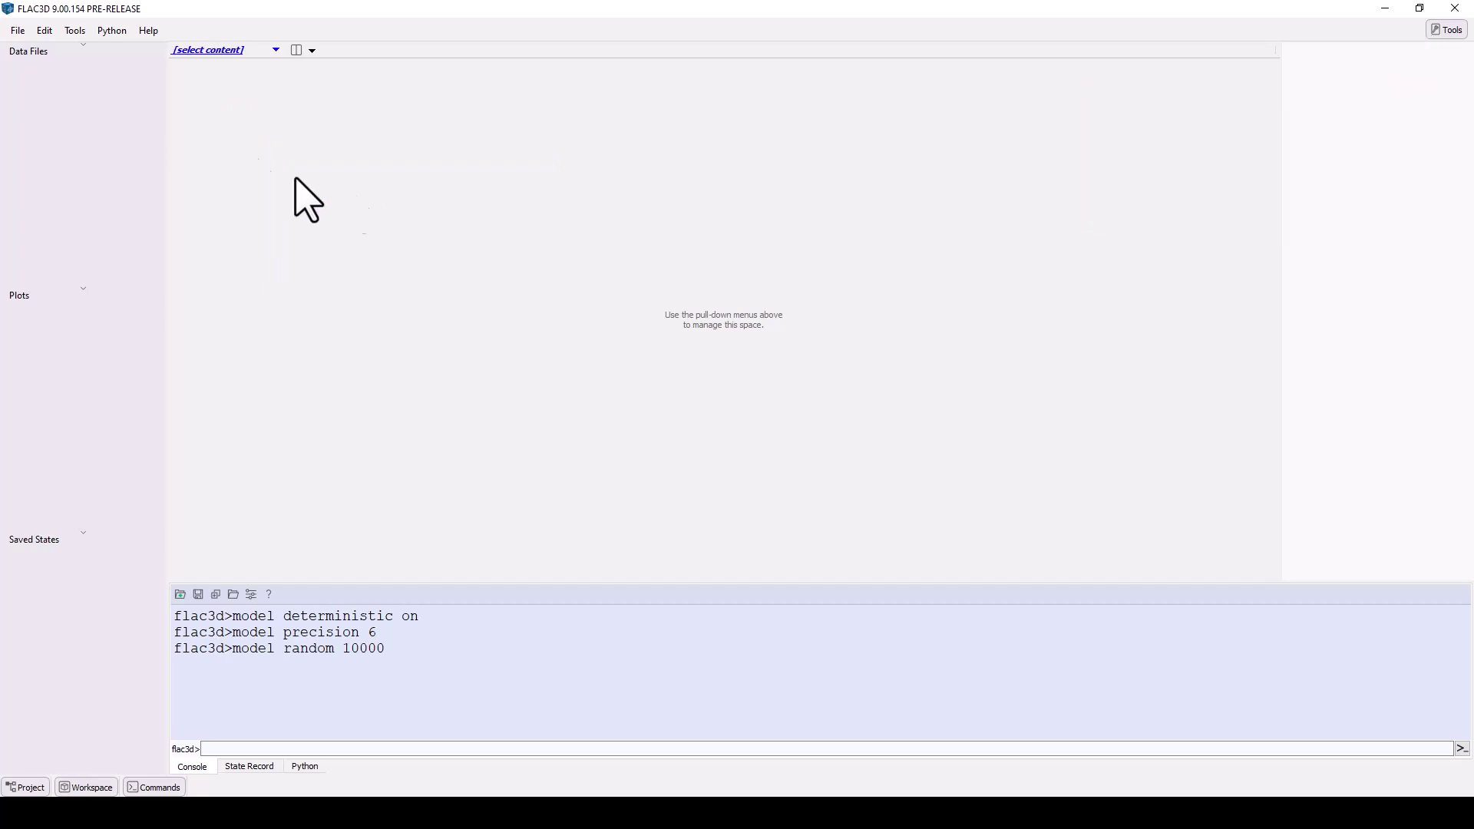
# Open Help and Documentation and pop the FLAC overview page out into the web browser.
pyautogui.click(148, 31)
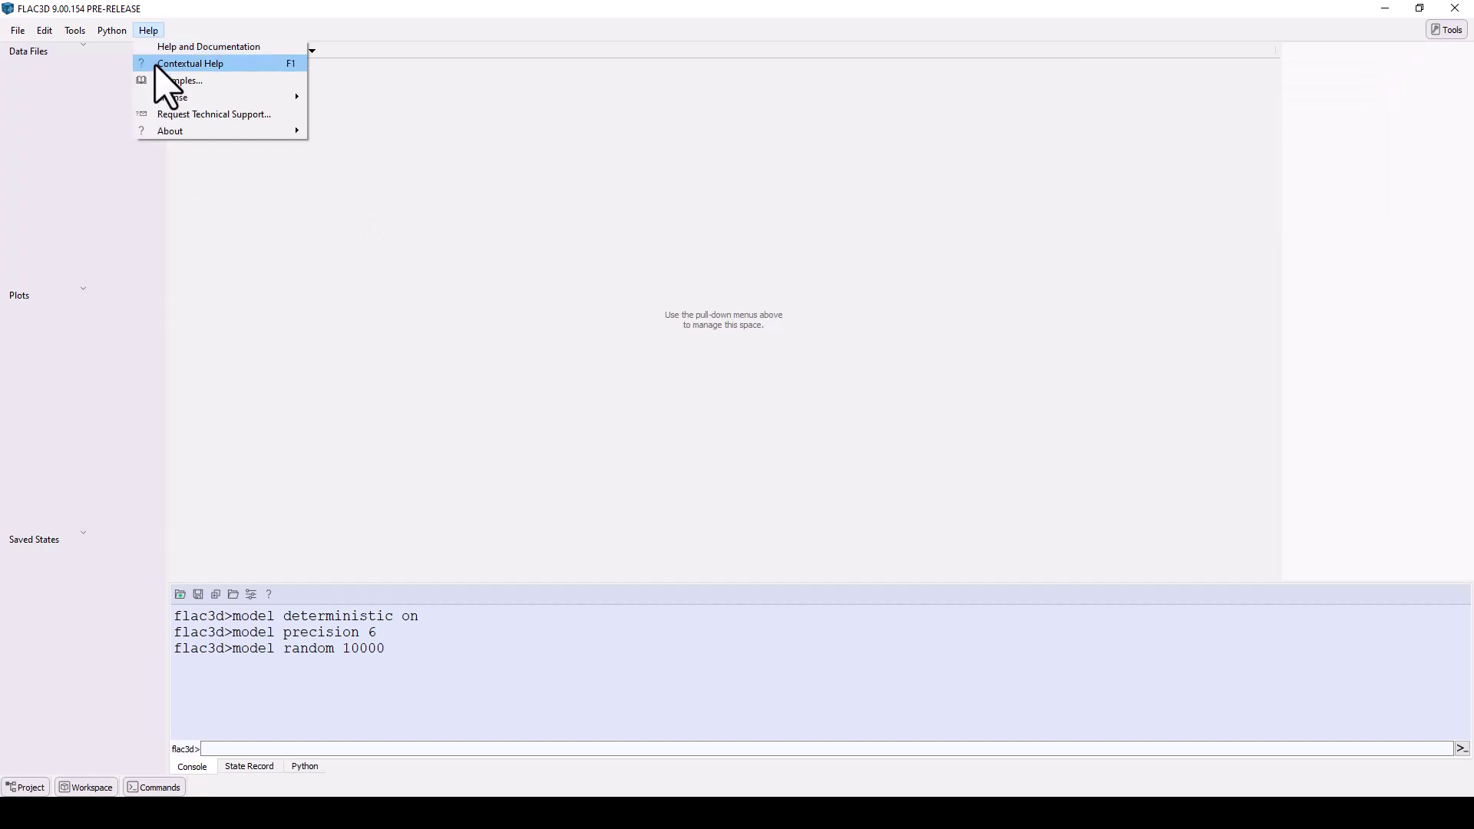
pyautogui.click(164, 49)
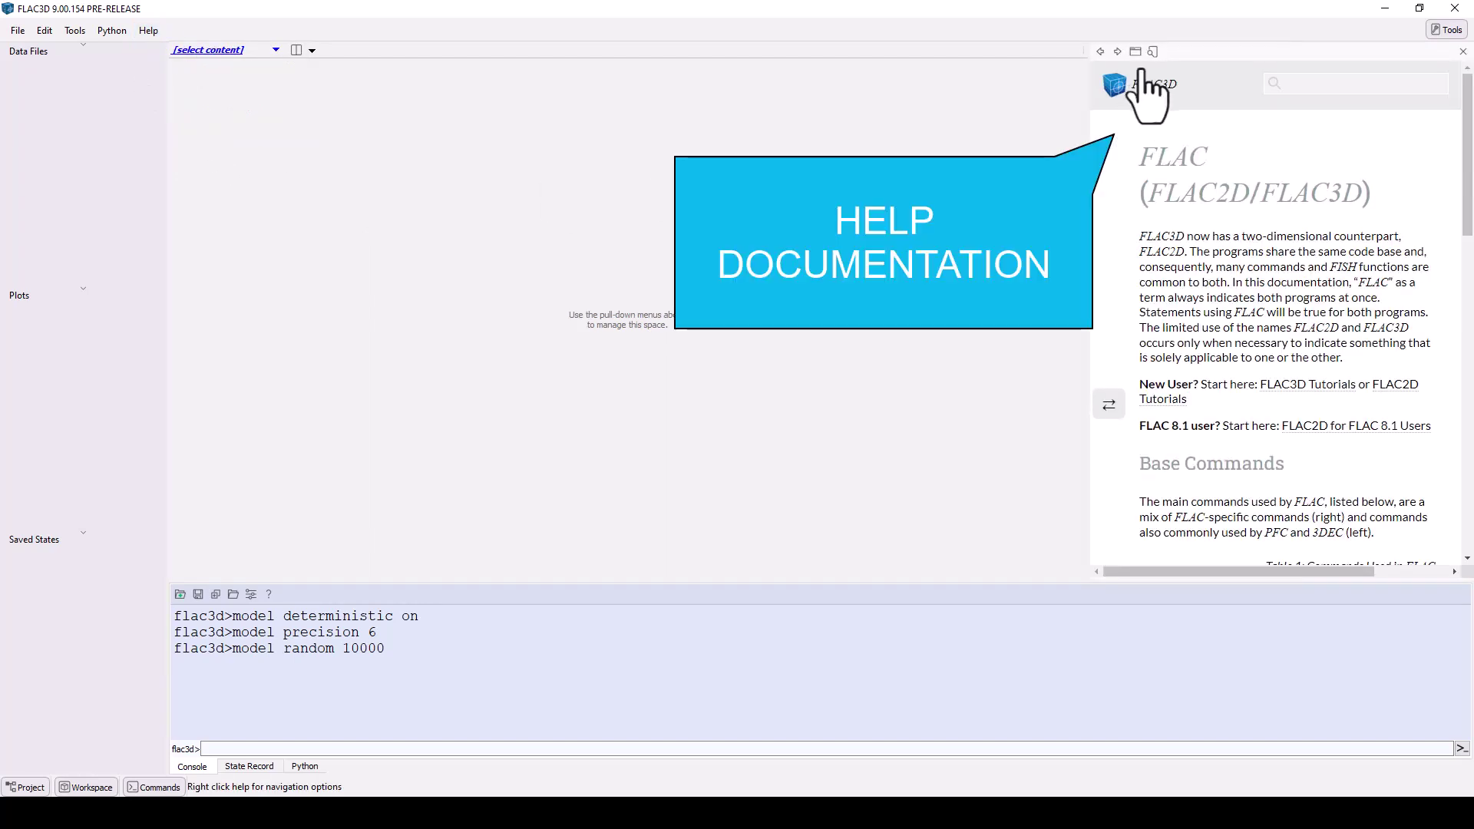
pyautogui.click(1135, 51)
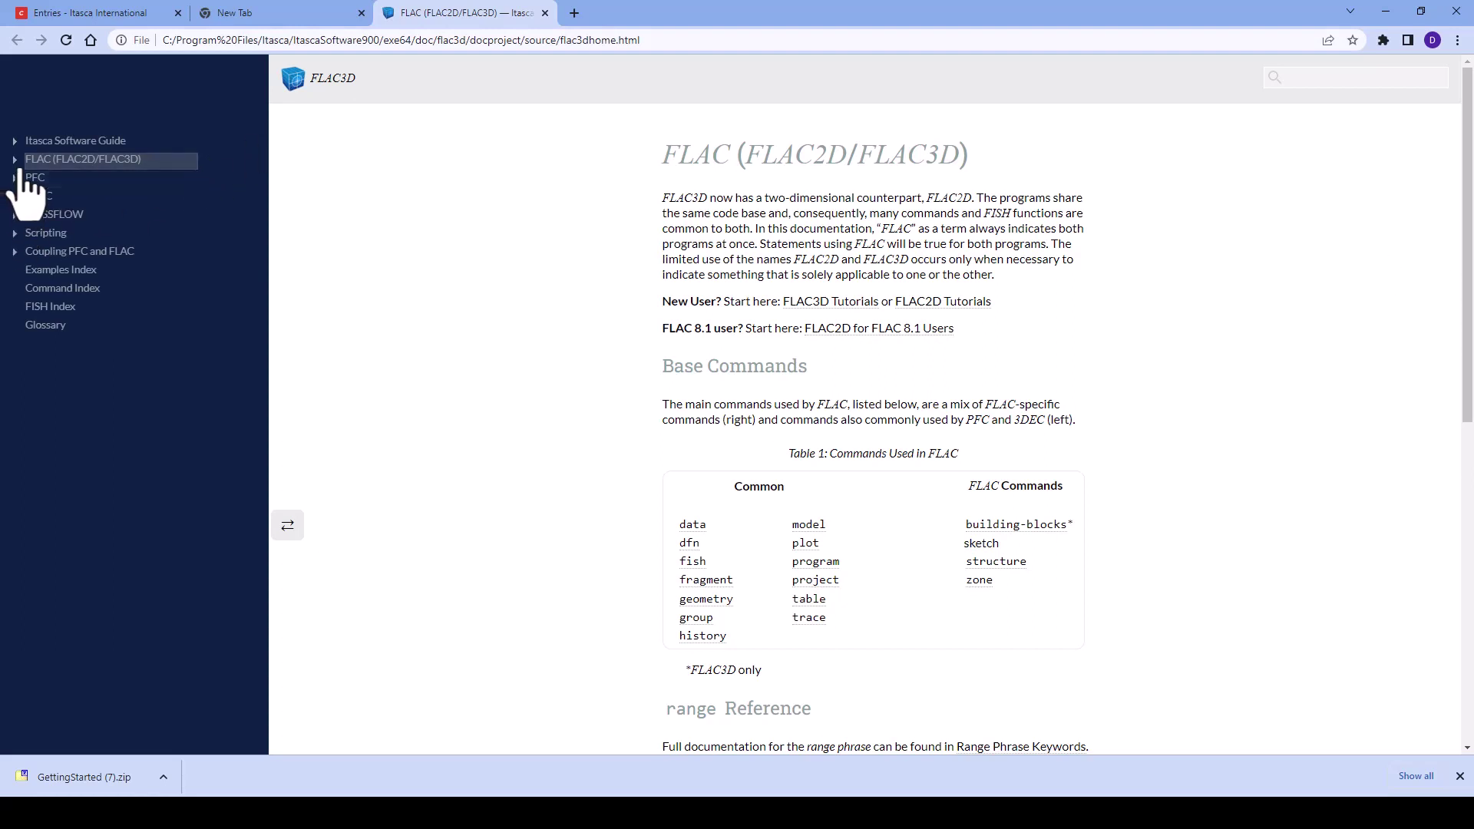
# Expand FLAC (FLAC2D/FLAC3D) > FLAC3D Examples > Tutorials in the documentation contents.
pyautogui.click(22, 163)
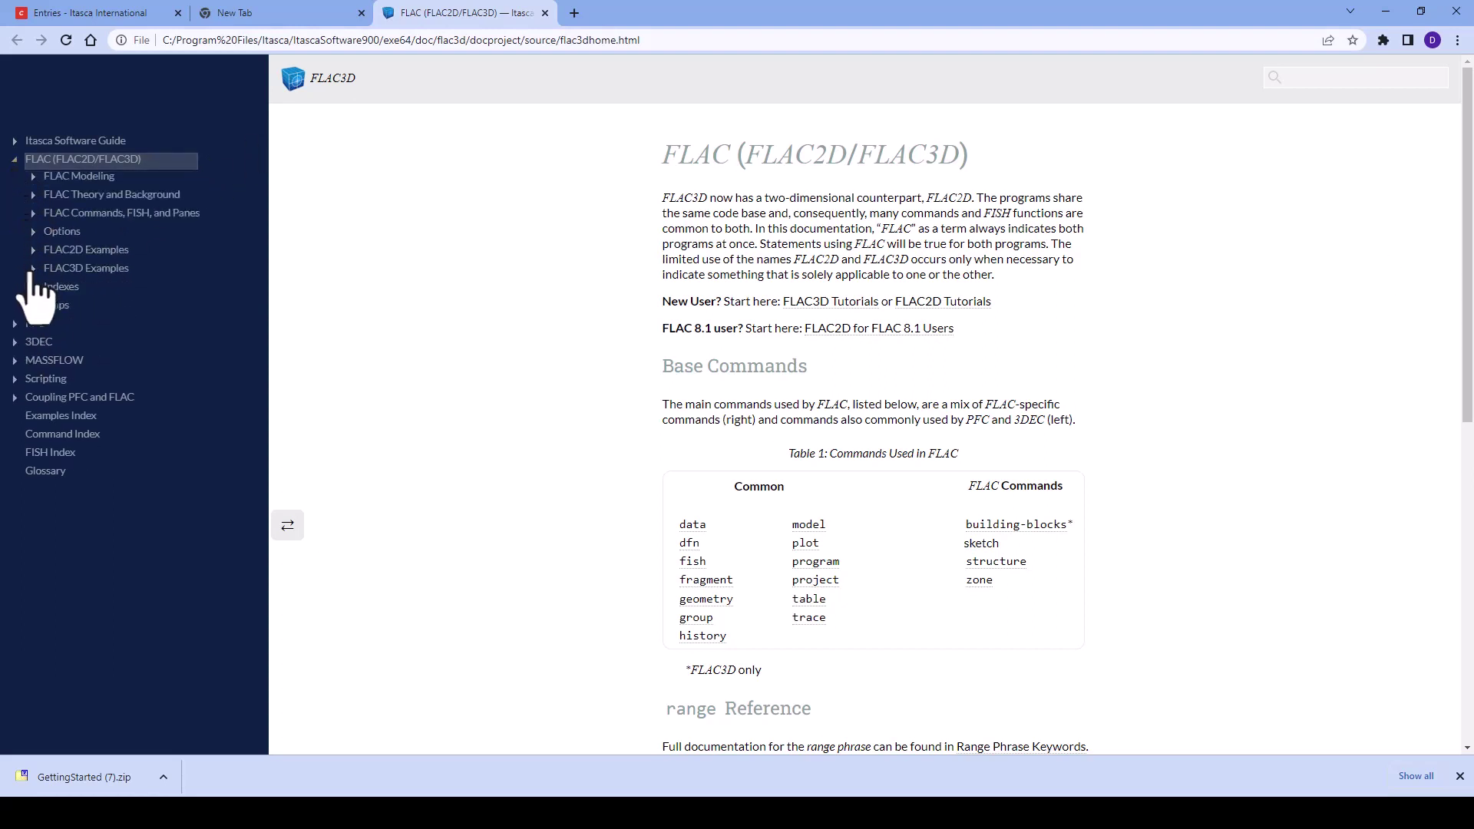
pyautogui.click(33, 269)
pyautogui.click(52, 286)
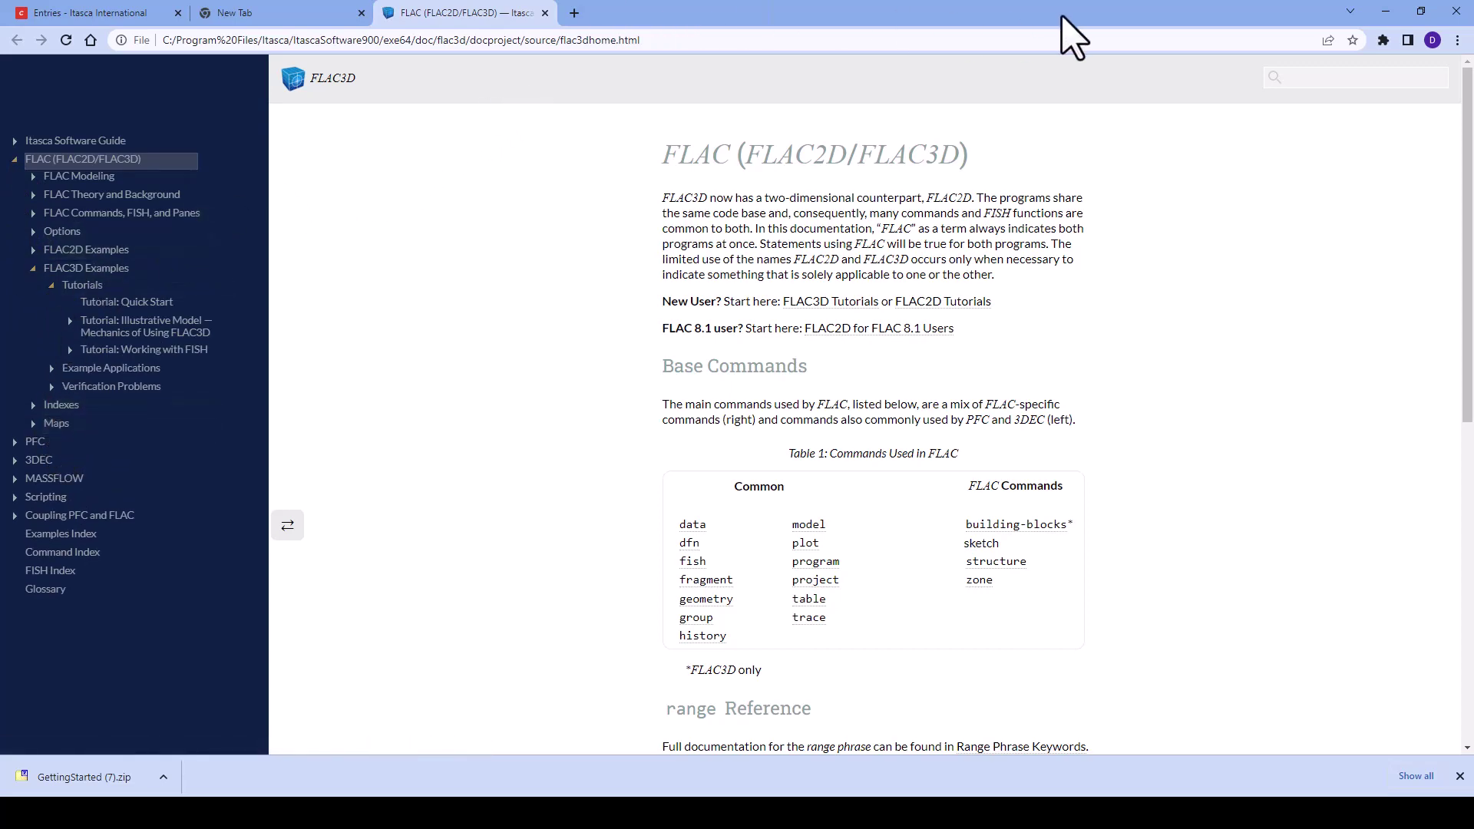
# Close Chrome and the help panel, then toggle the Project, Workspace and Commands panels off and on.
pyautogui.click(1456, 12)
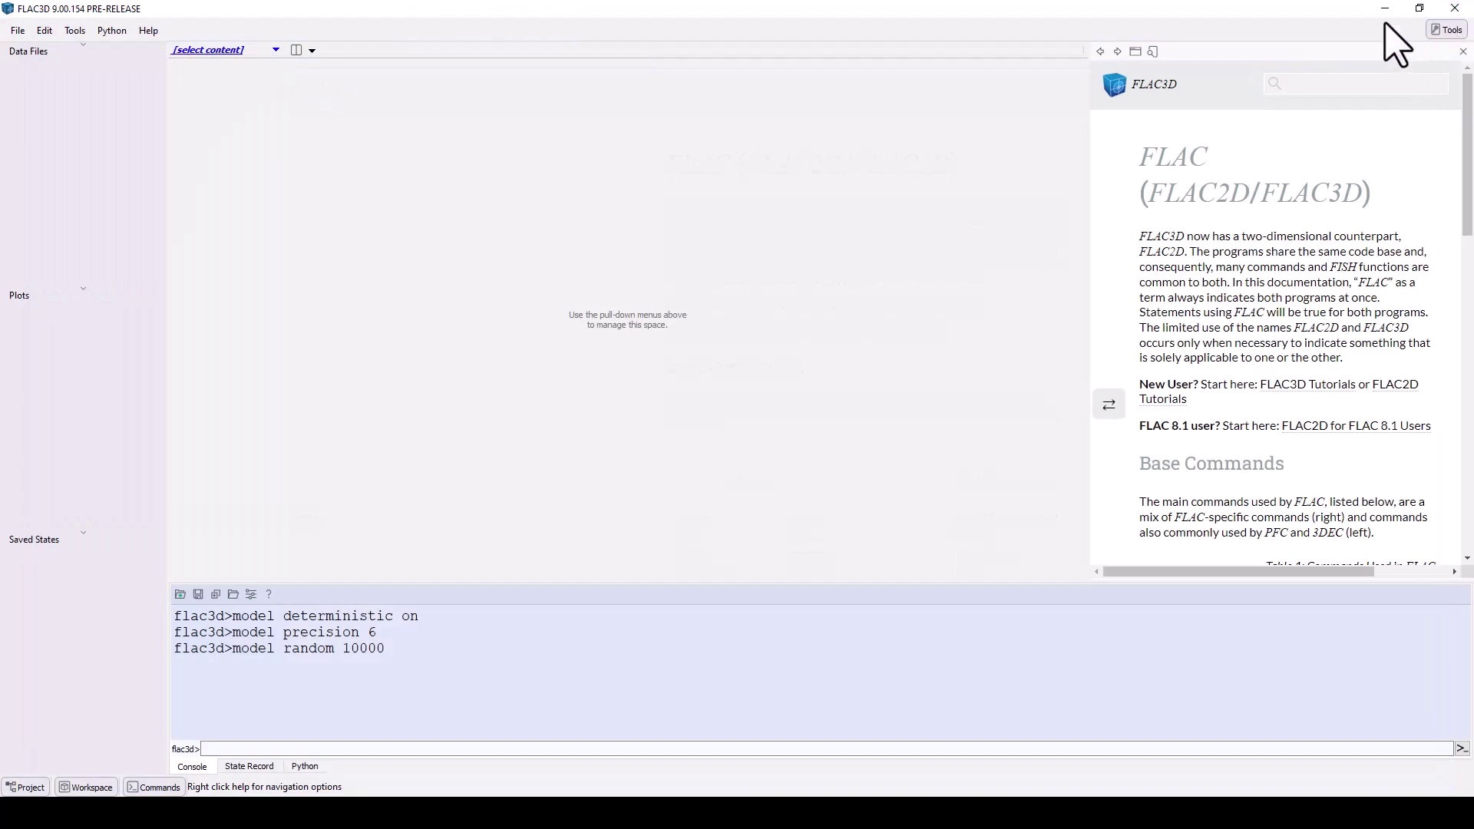
pyautogui.click(1462, 51)
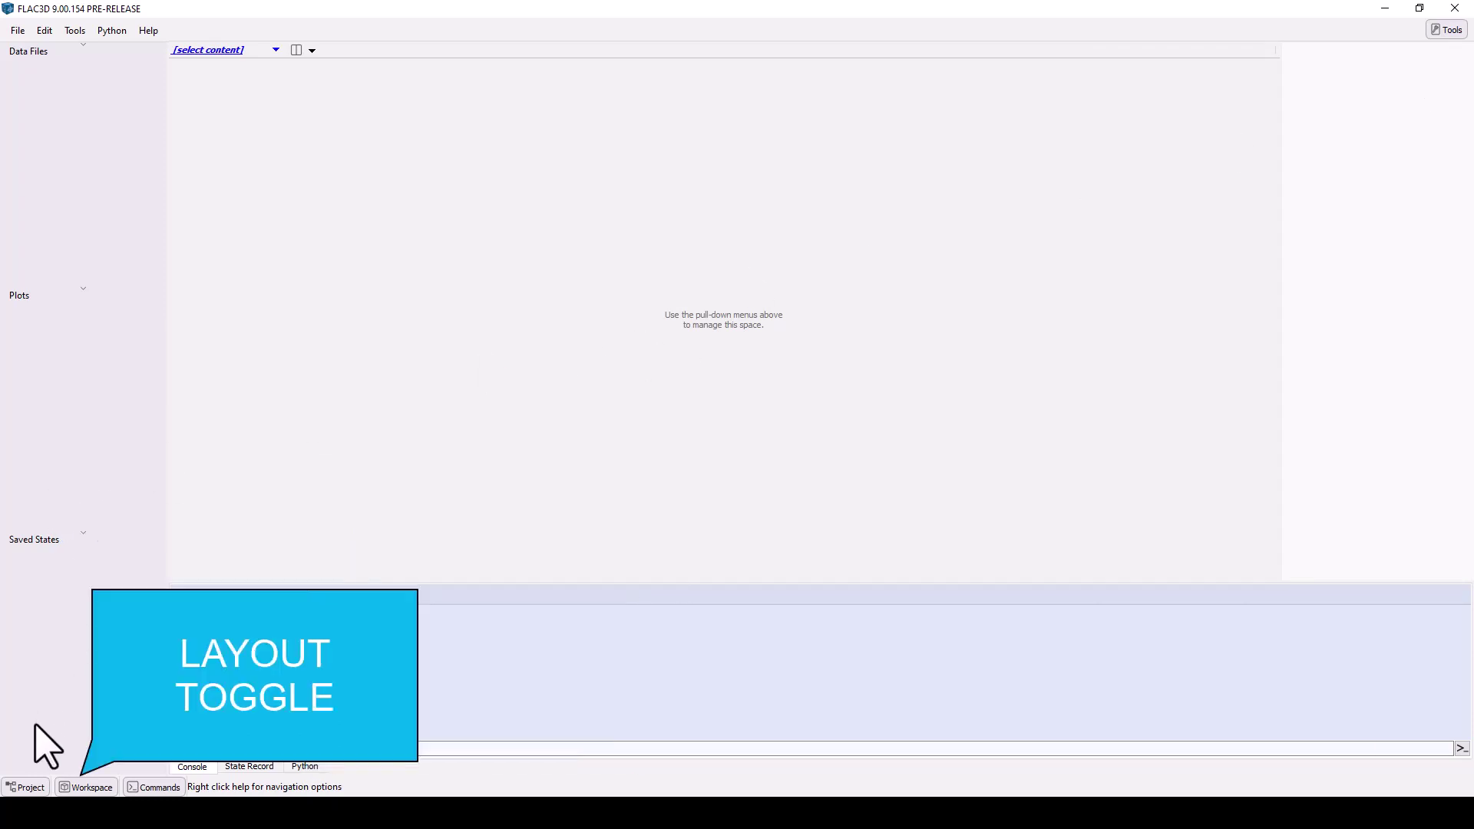
pyautogui.click(26, 787)
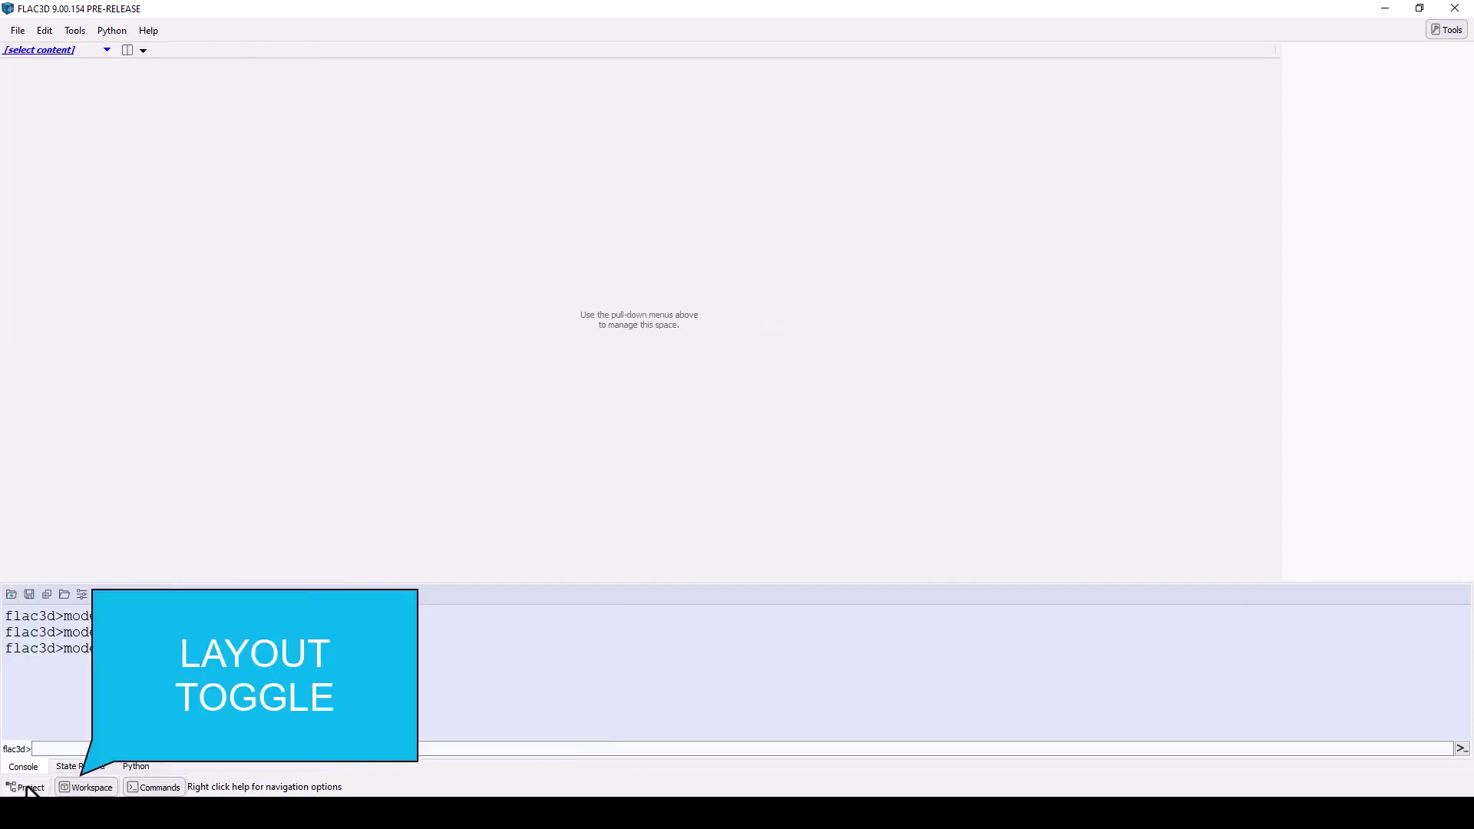
pyautogui.click(95, 788)
pyautogui.click(156, 788)
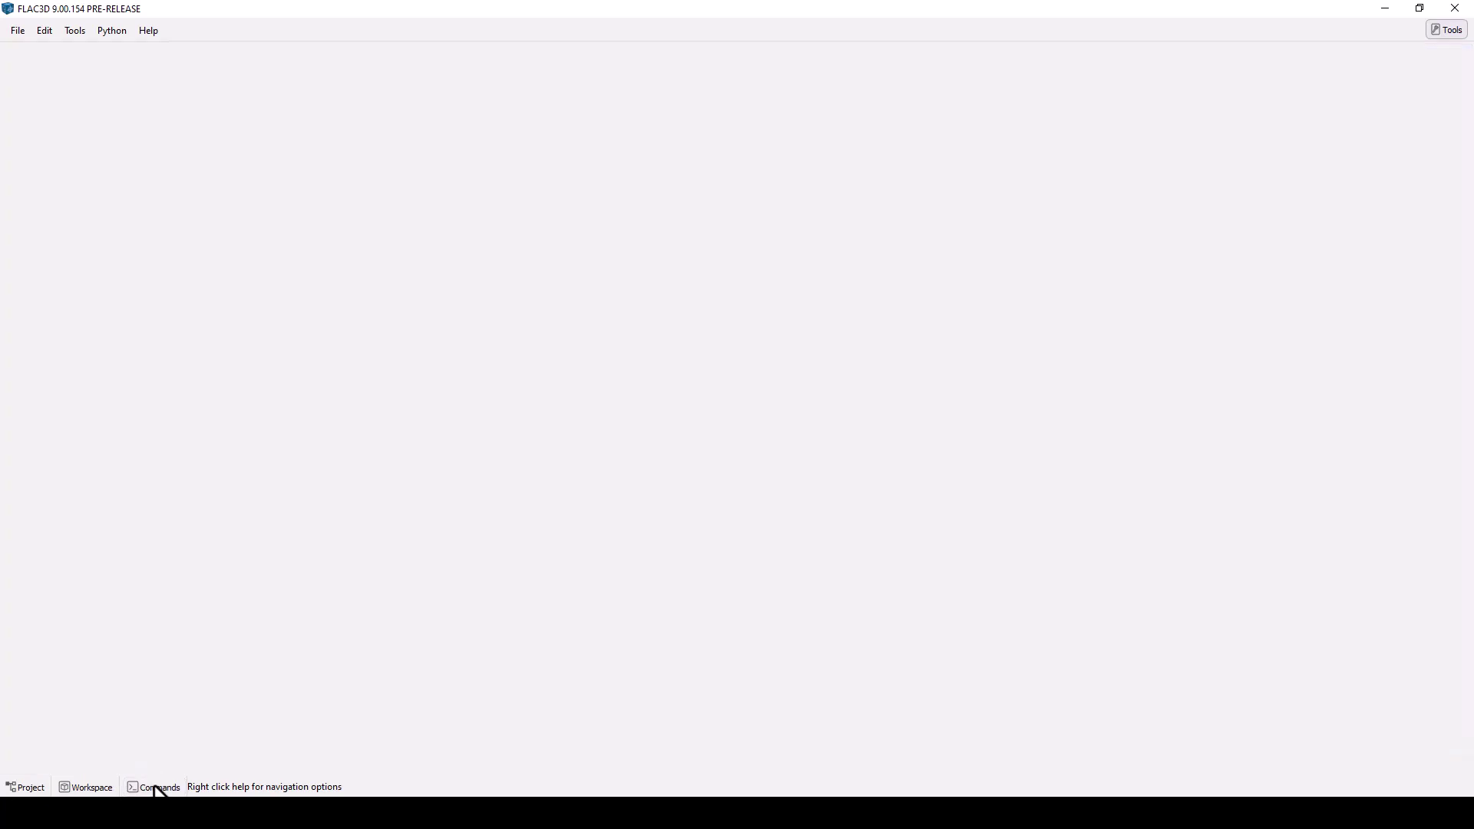
pyautogui.click(156, 788)
pyautogui.click(89, 788)
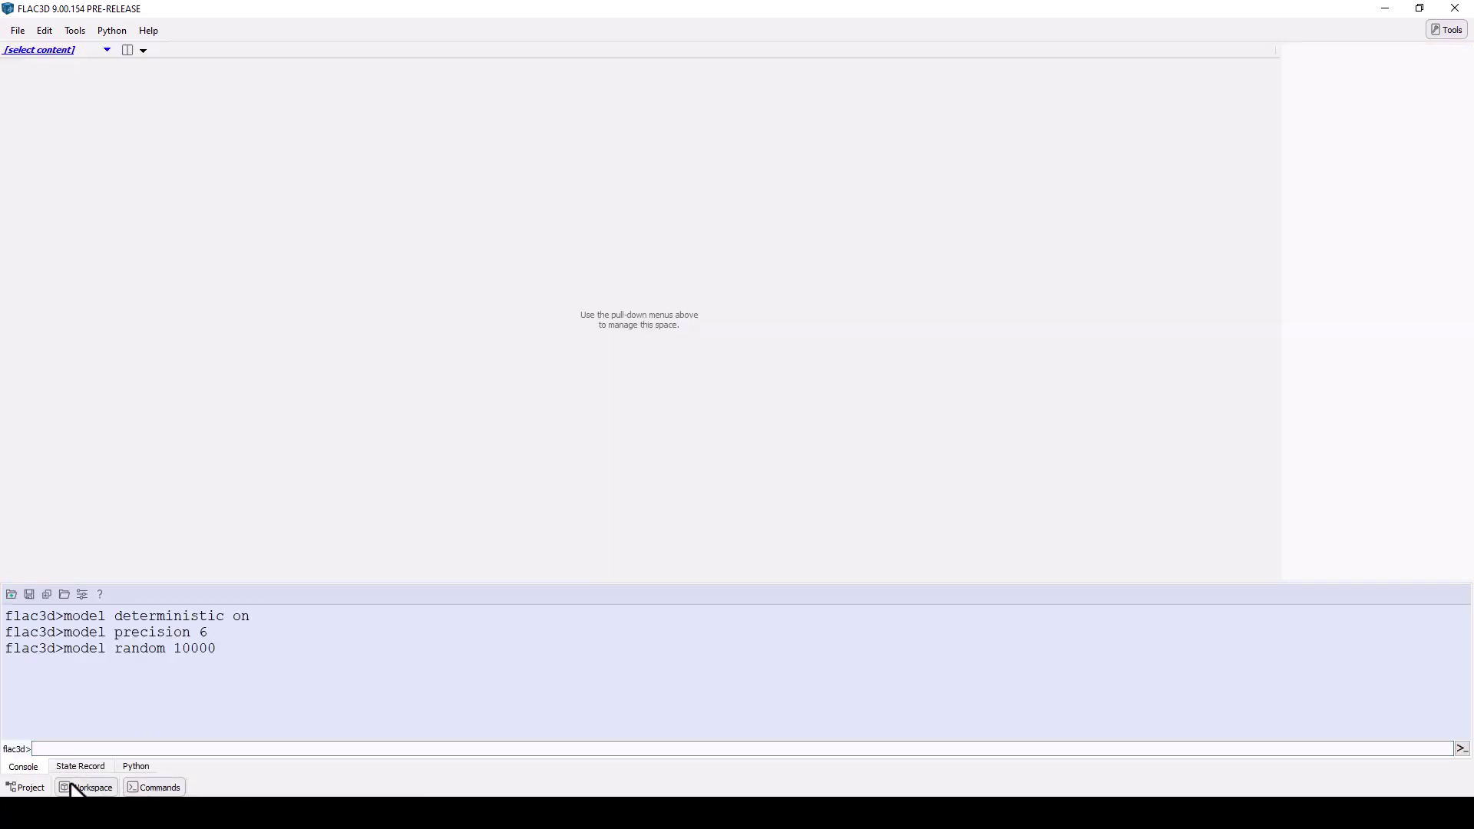
pyautogui.click(27, 786)
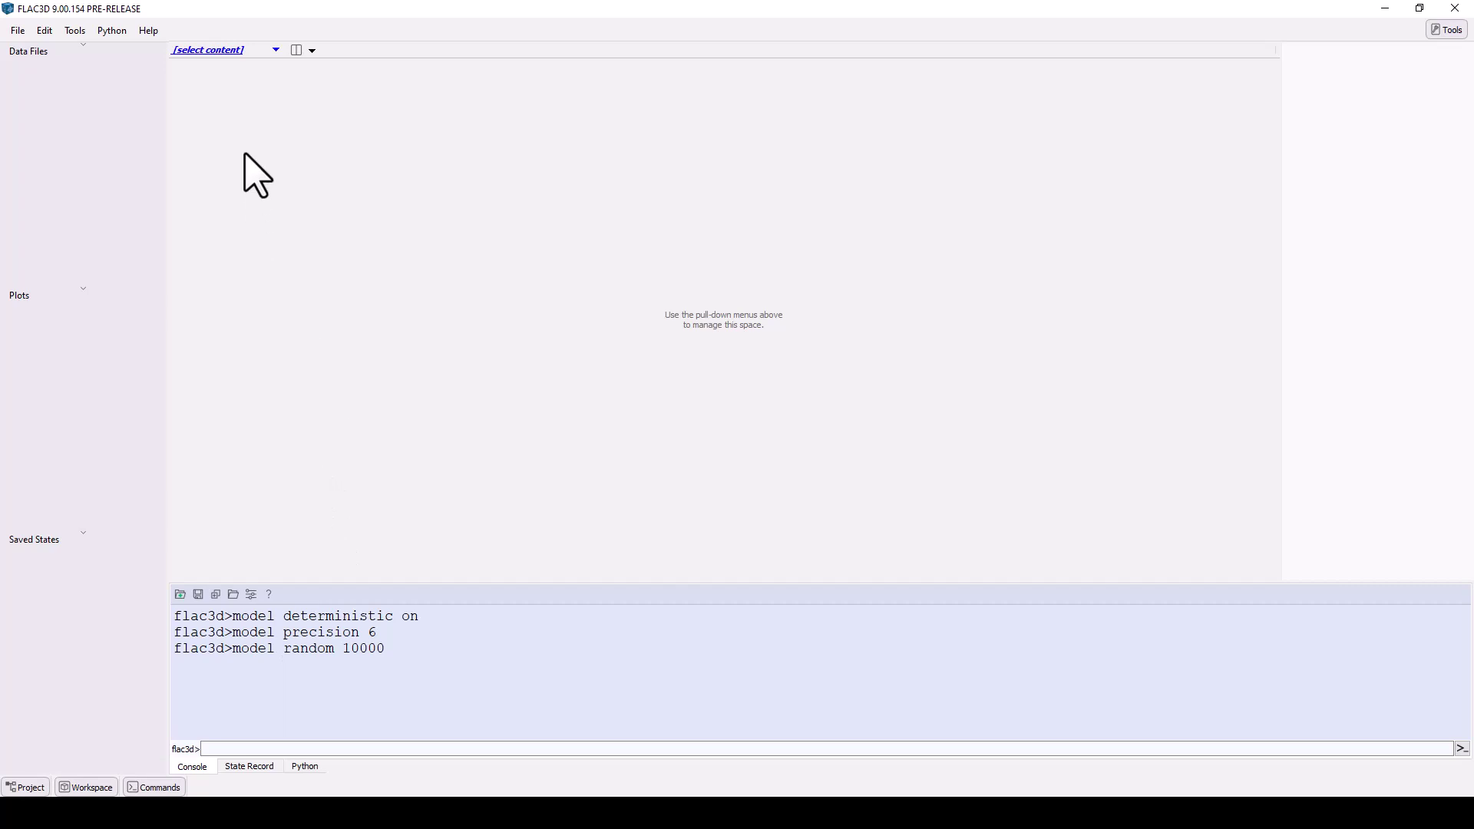
# Open EmbankmentLoad.prj from the examples under ExampleApplications > EmbankmentLoad.
pyautogui.click(148, 31)
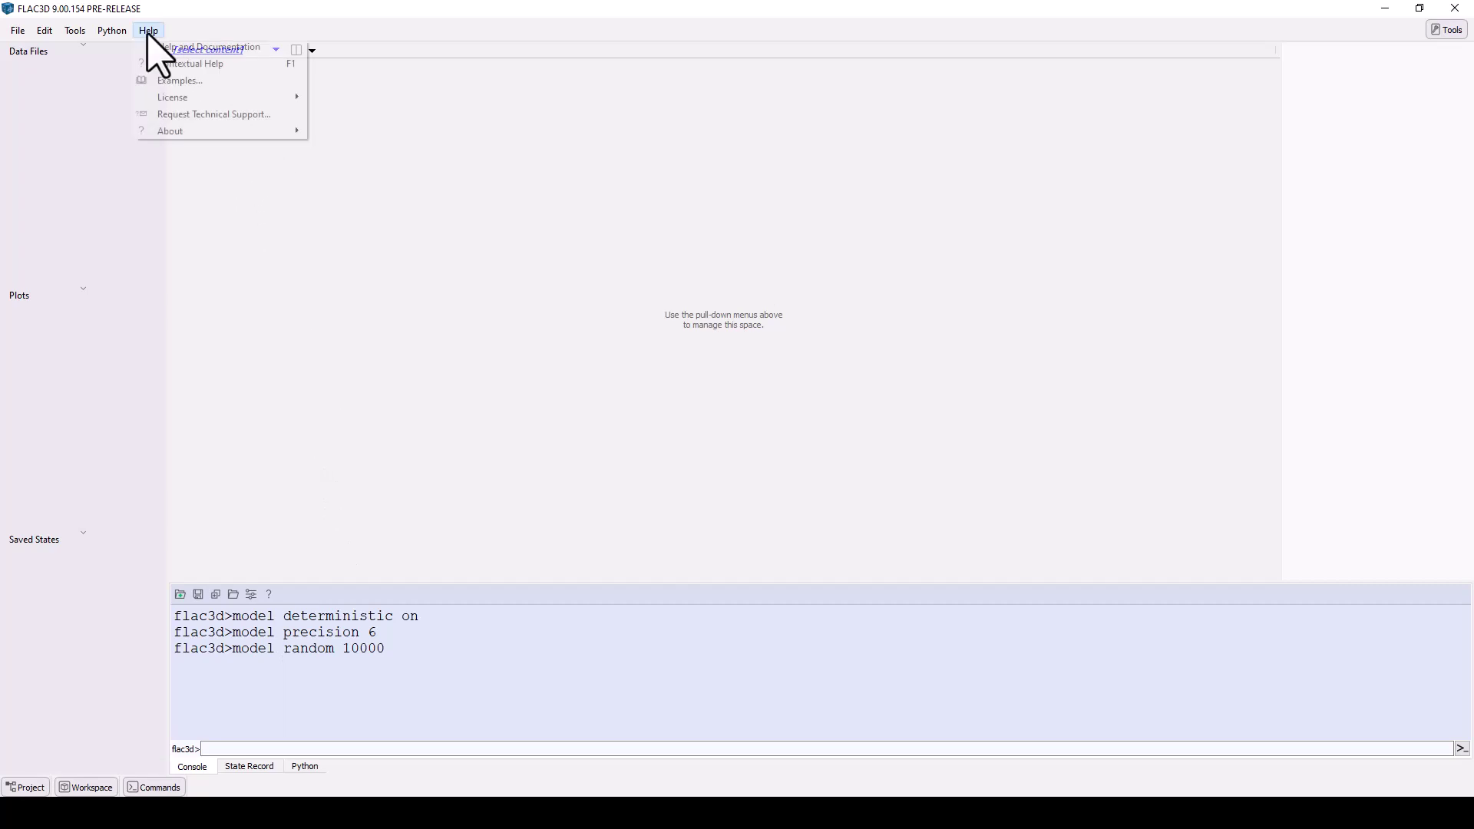
pyautogui.click(210, 82)
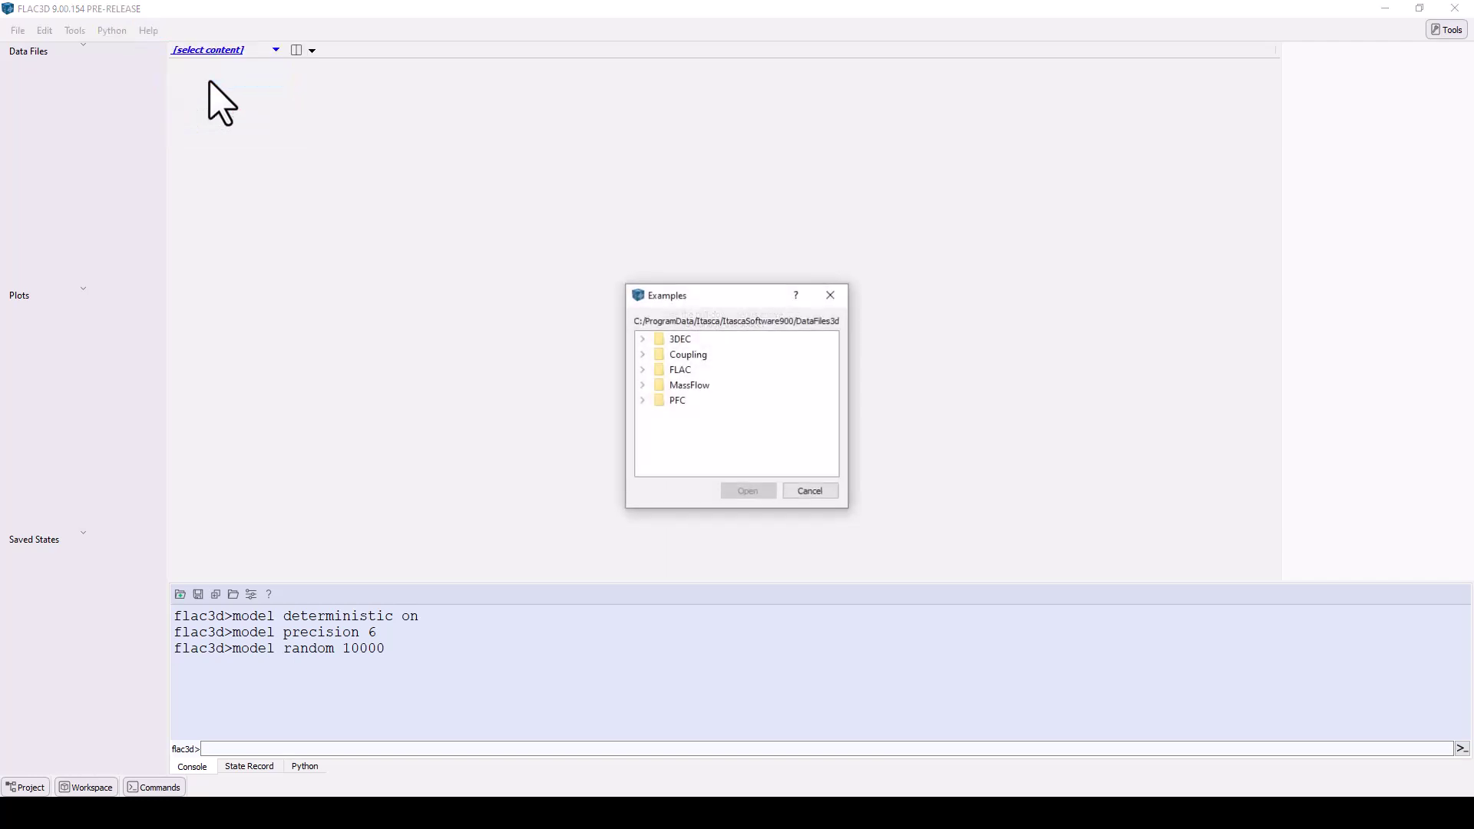
pyautogui.click(641, 370)
pyautogui.scroll(-1, 657, 414)
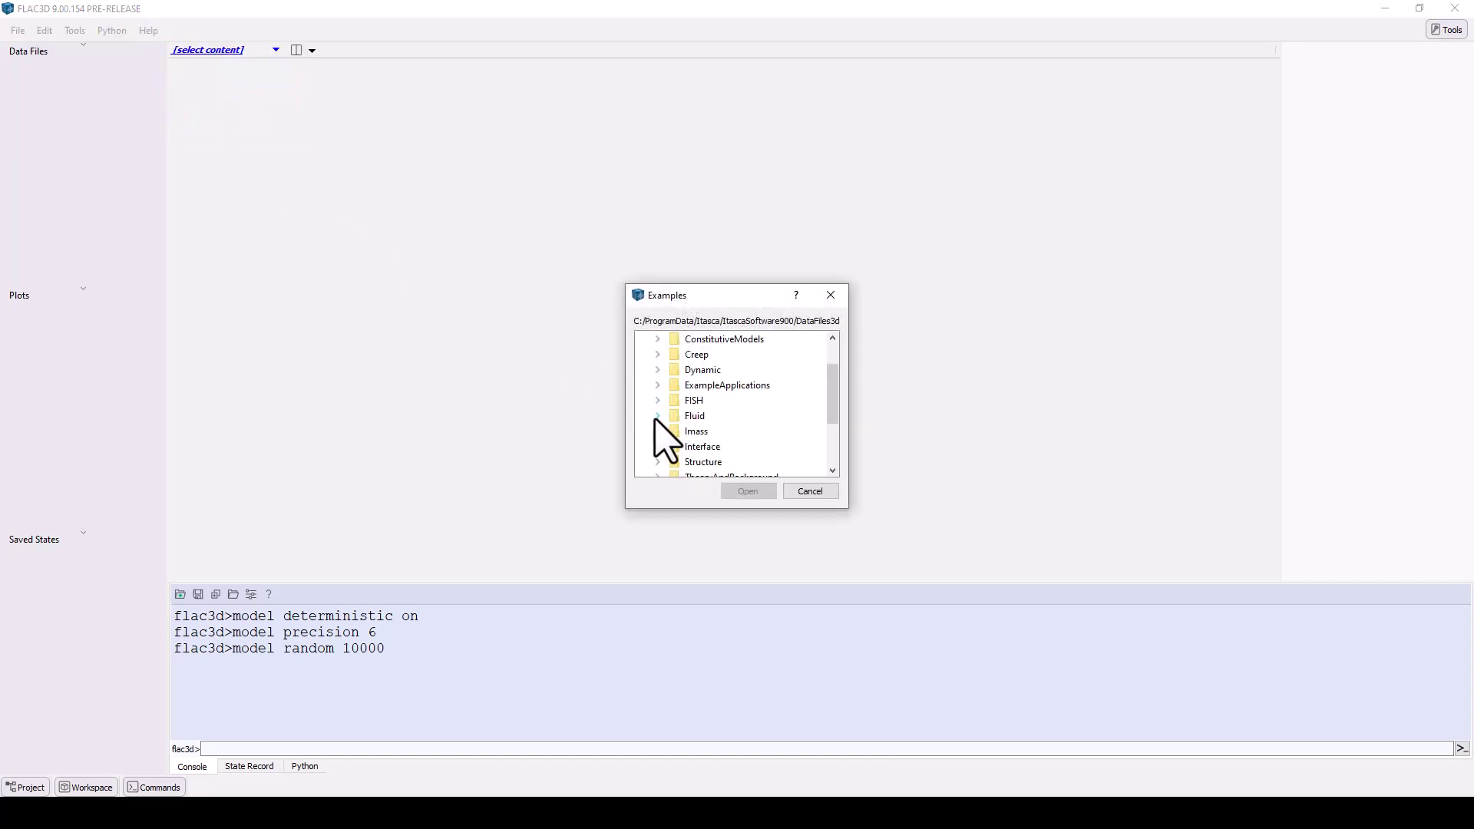
pyautogui.click(657, 384)
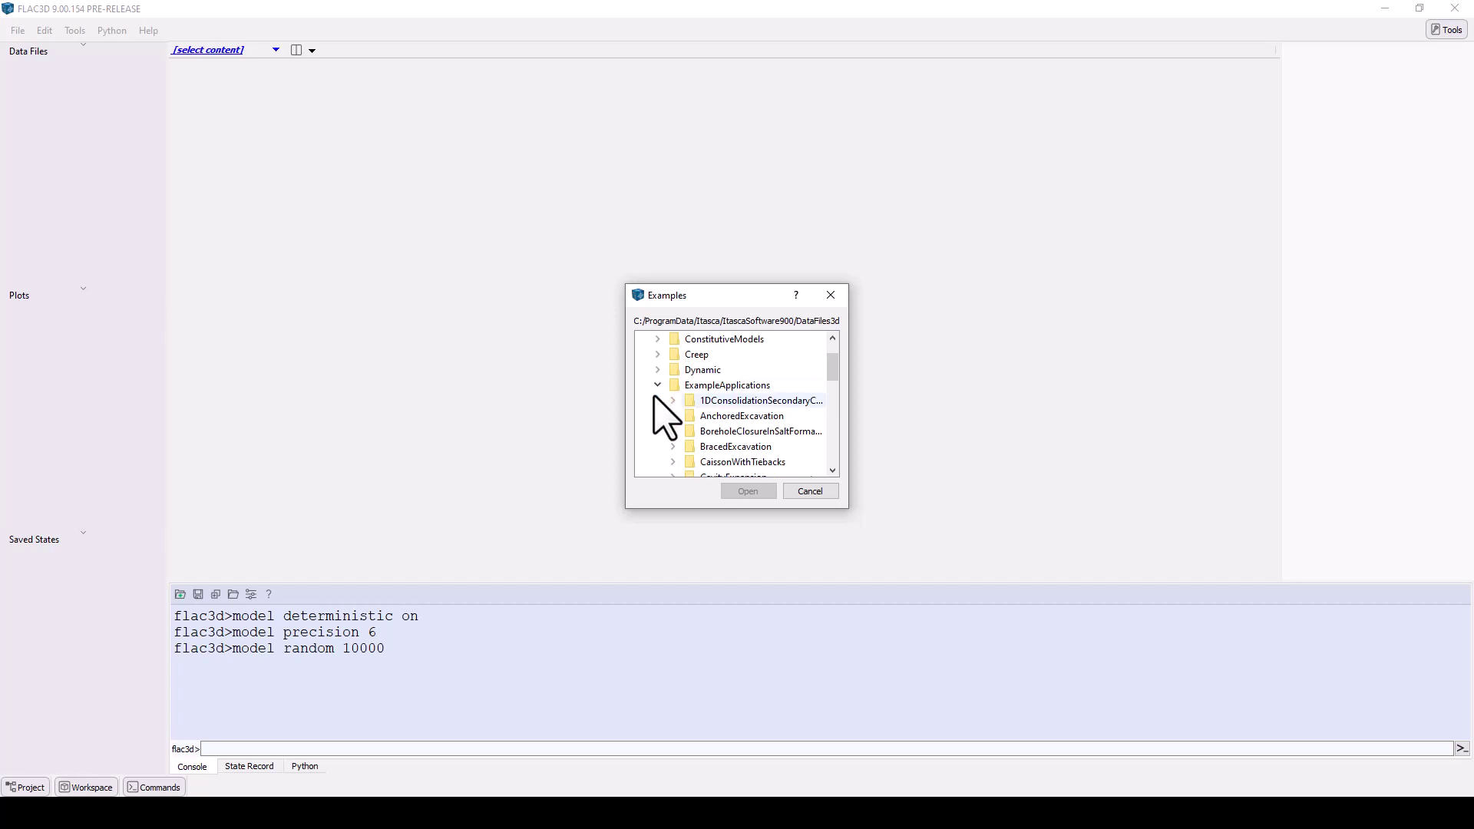
pyautogui.scroll(-3, 657, 397)
pyautogui.scroll(-1, 660, 414)
pyautogui.click(672, 415)
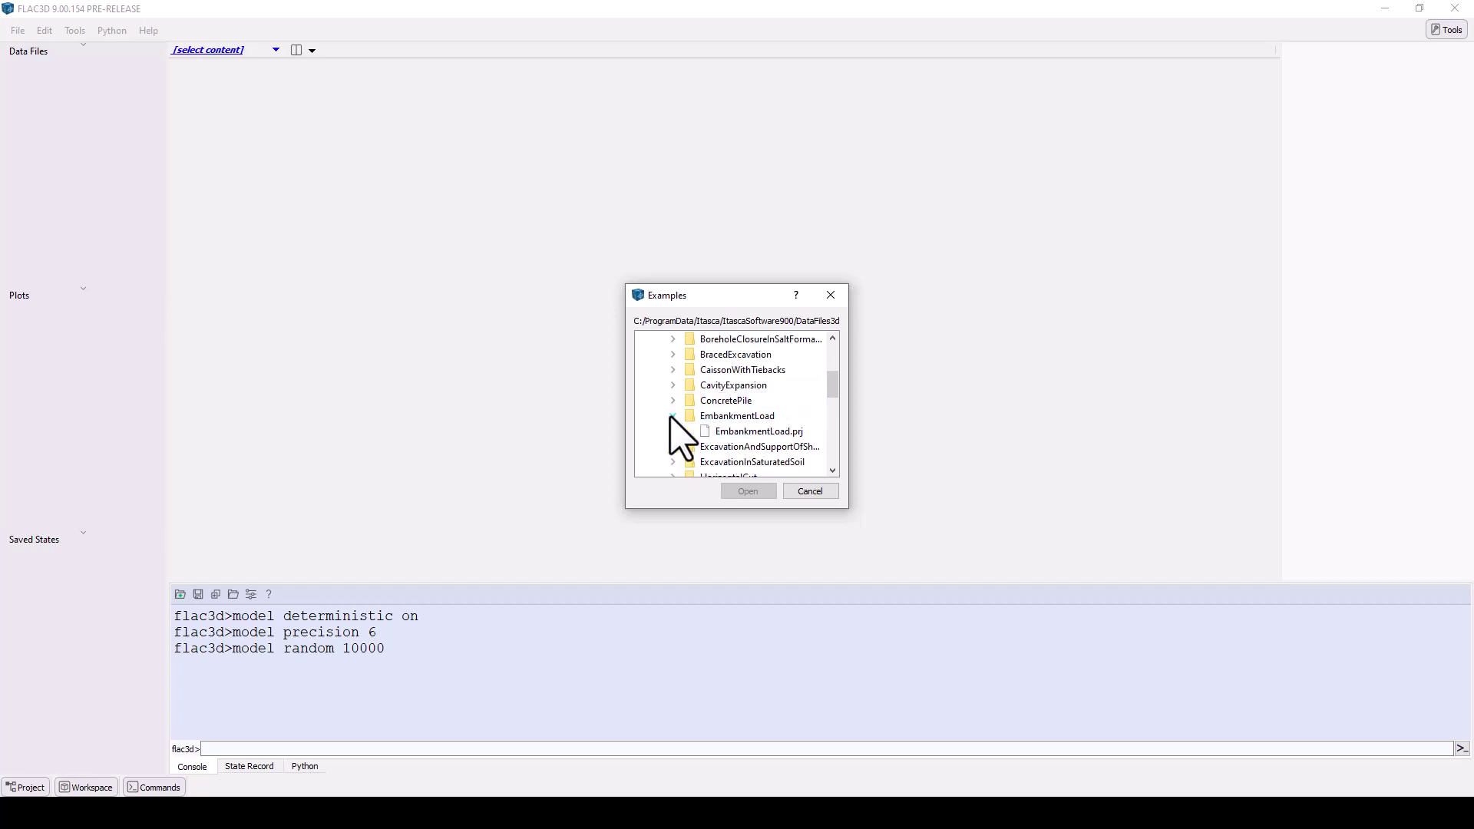
pyautogui.doubleClick(753, 430)
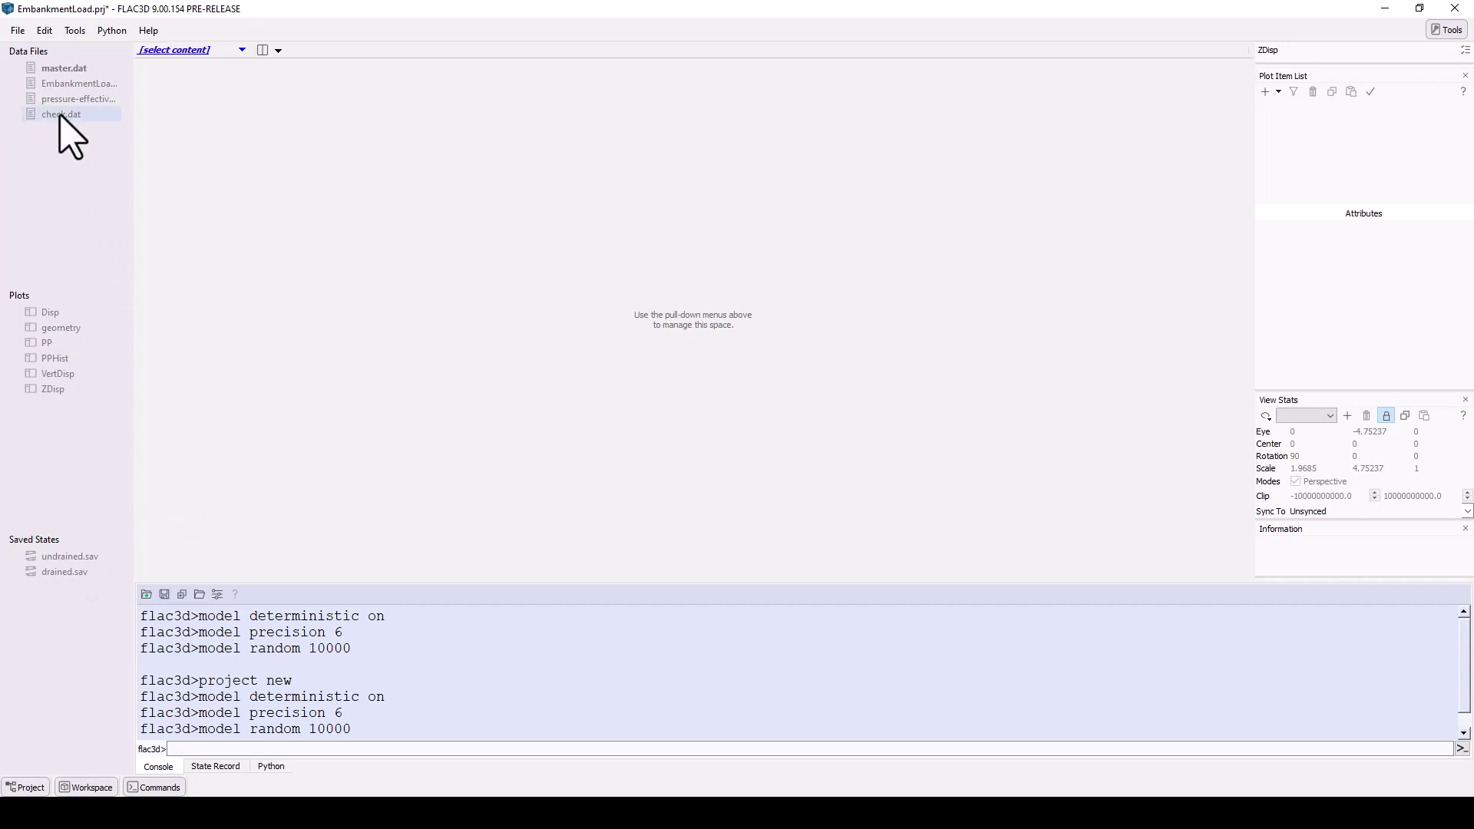
# Inspect context menus of the EmbankmentLoad data file, geometry plot and undrained state, then list viewable content.
pyautogui.rightClick(60, 82)
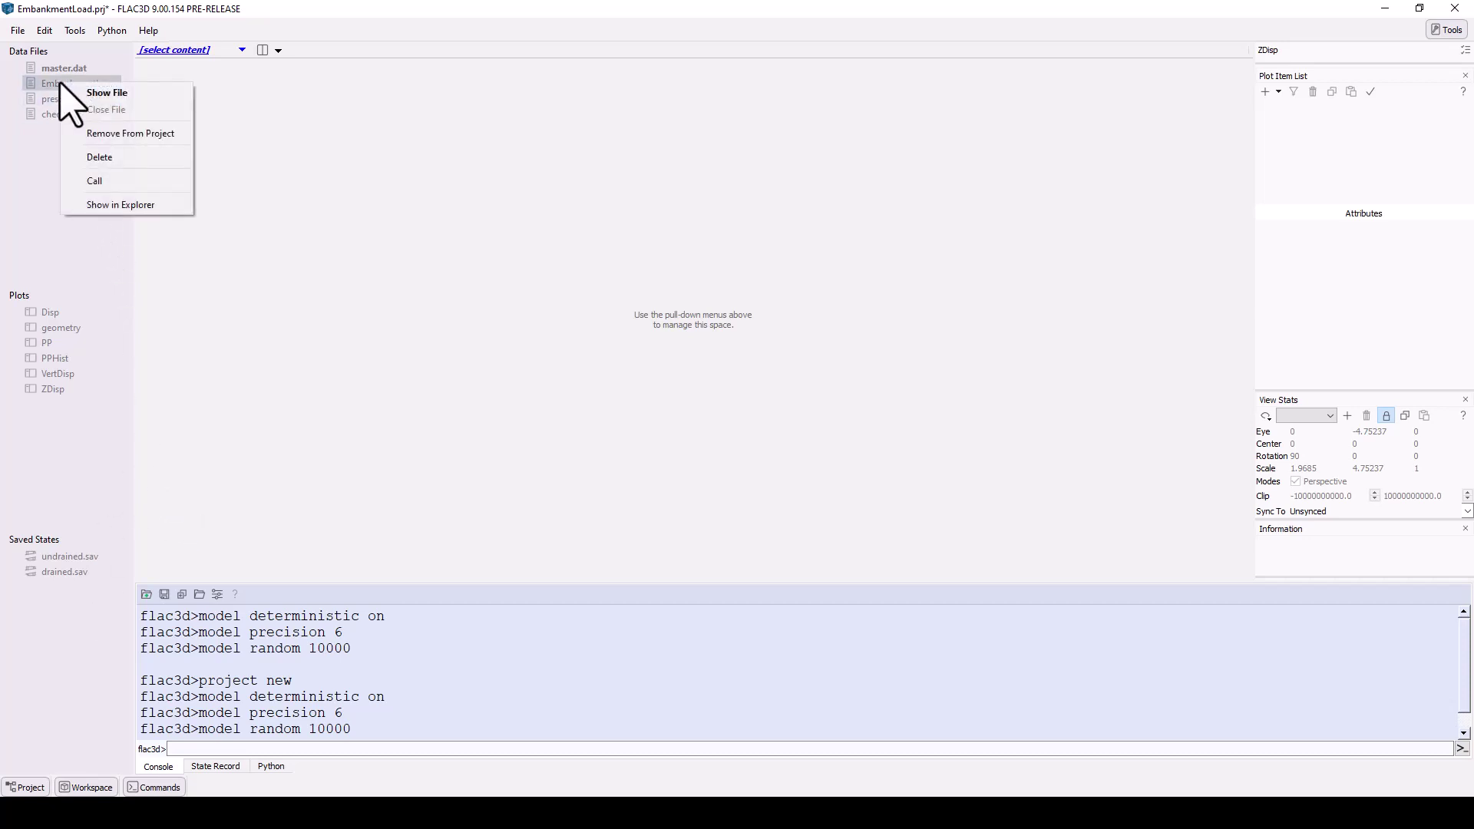
pyautogui.rightClick(43, 328)
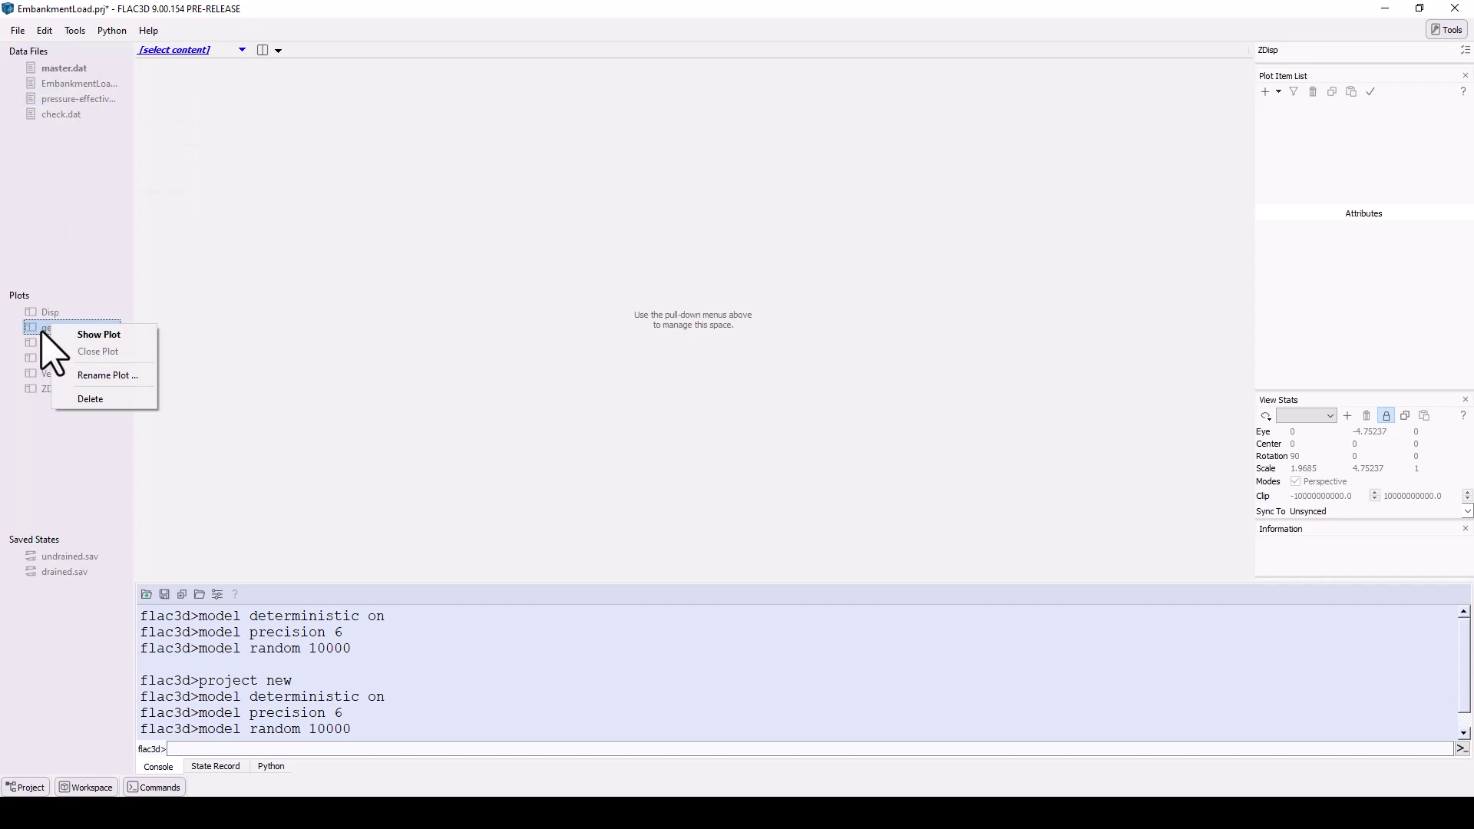
pyautogui.rightClick(69, 557)
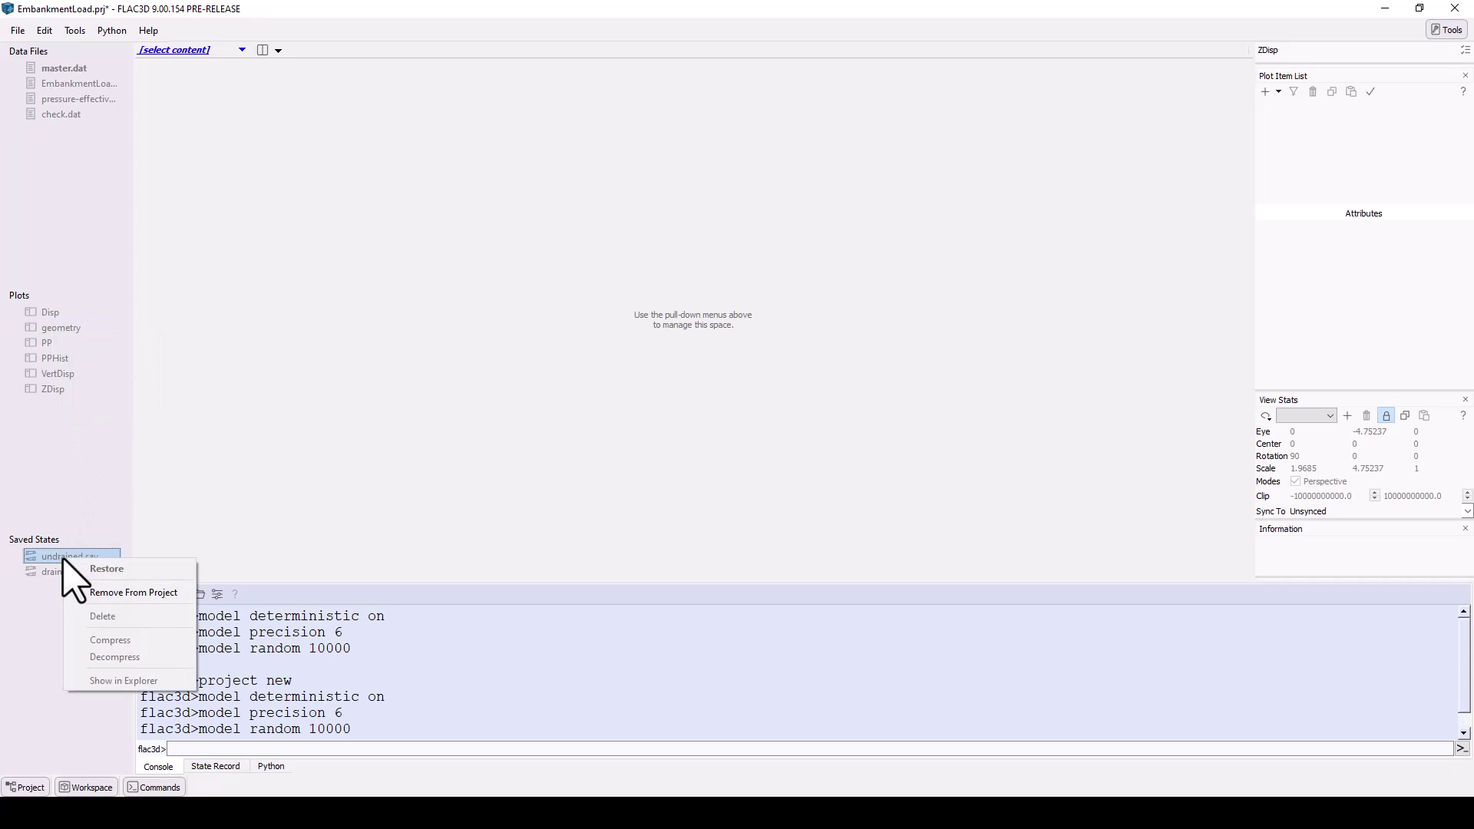
pyautogui.click(209, 436)
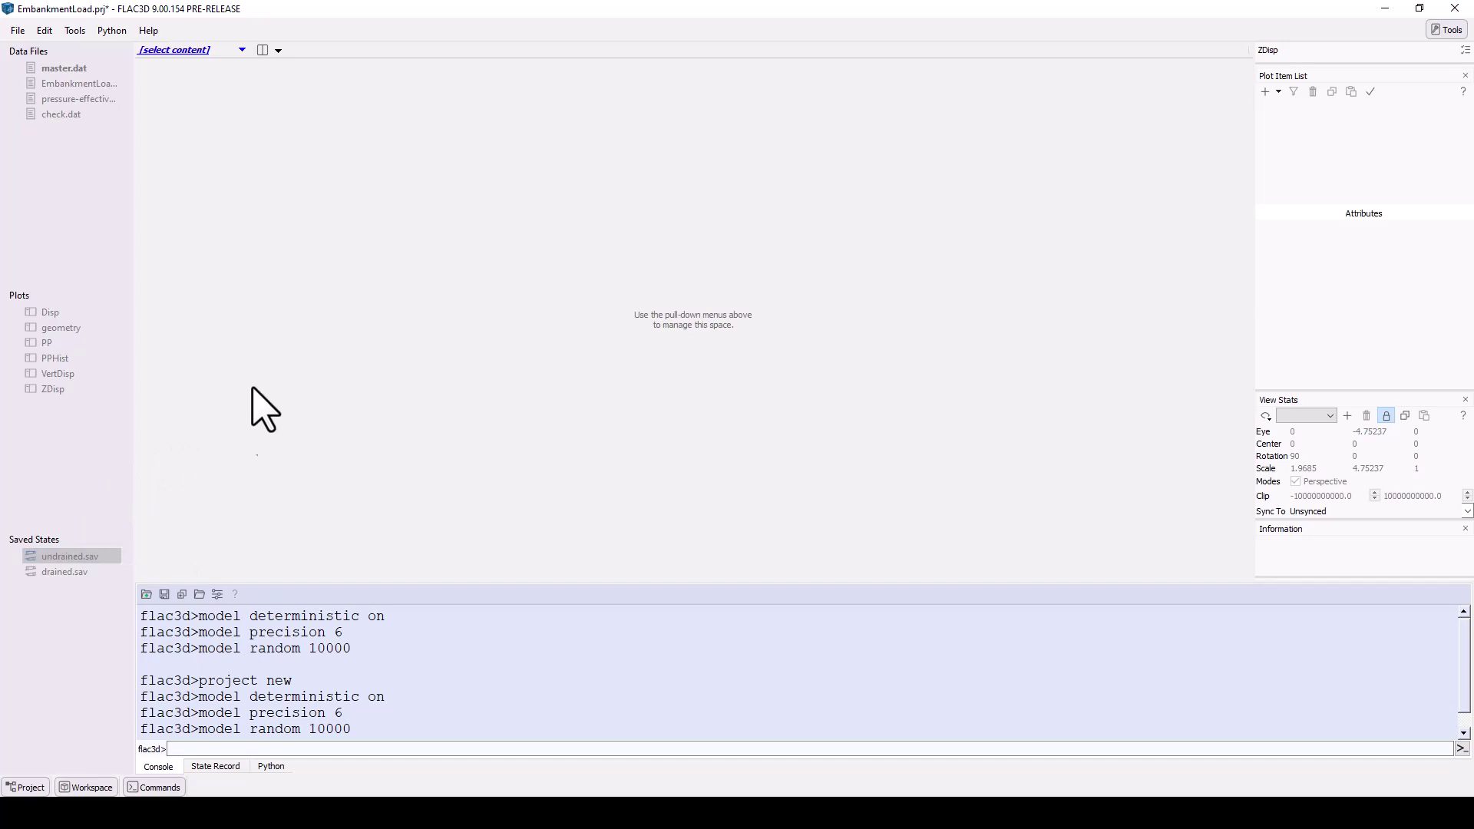
pyautogui.click(240, 50)
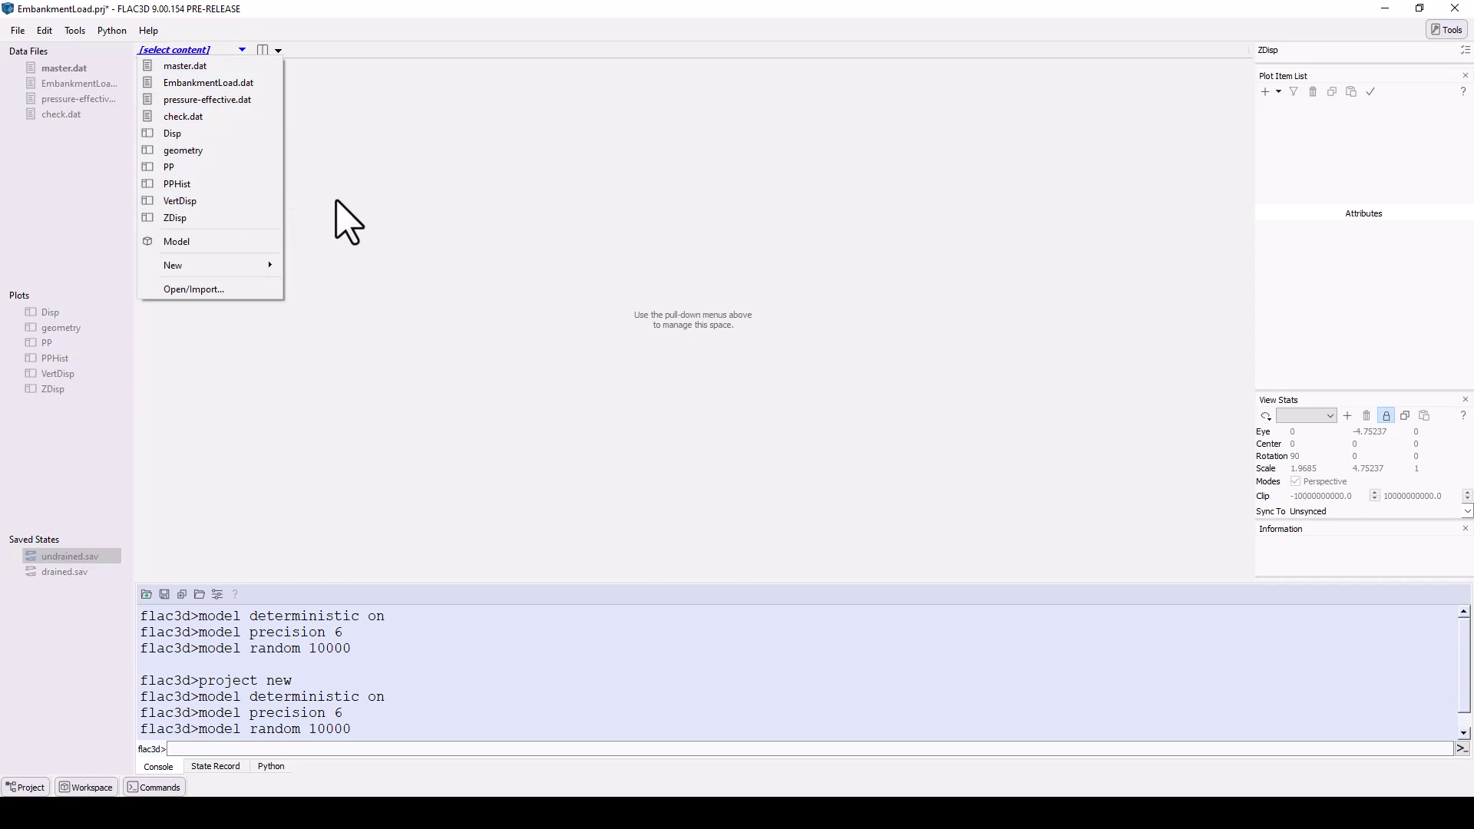
# Open master.dat in the editor and execute it to solve the model and show PPHist.
pyautogui.click(240, 66)
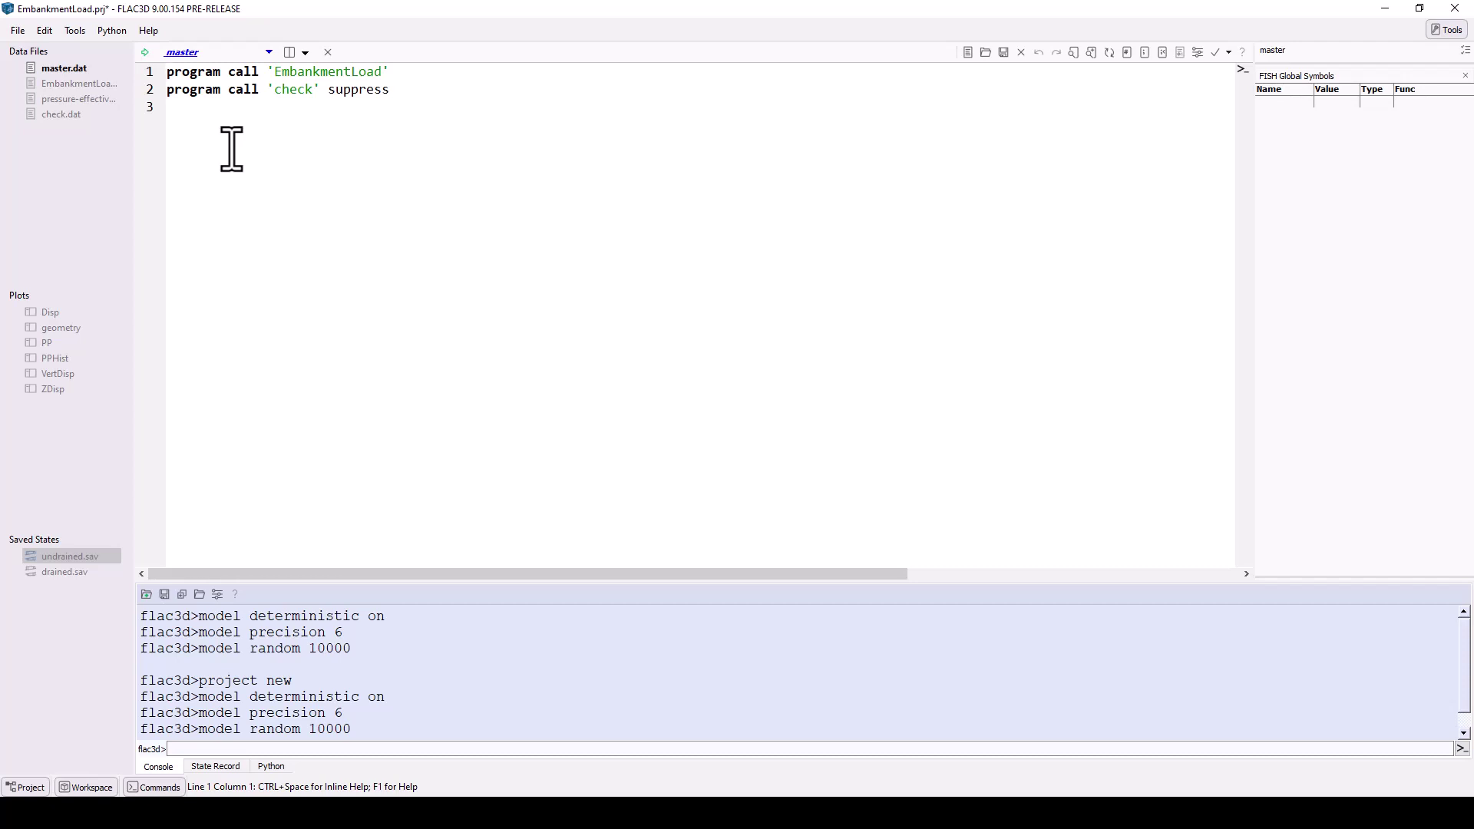
pyautogui.click(144, 52)
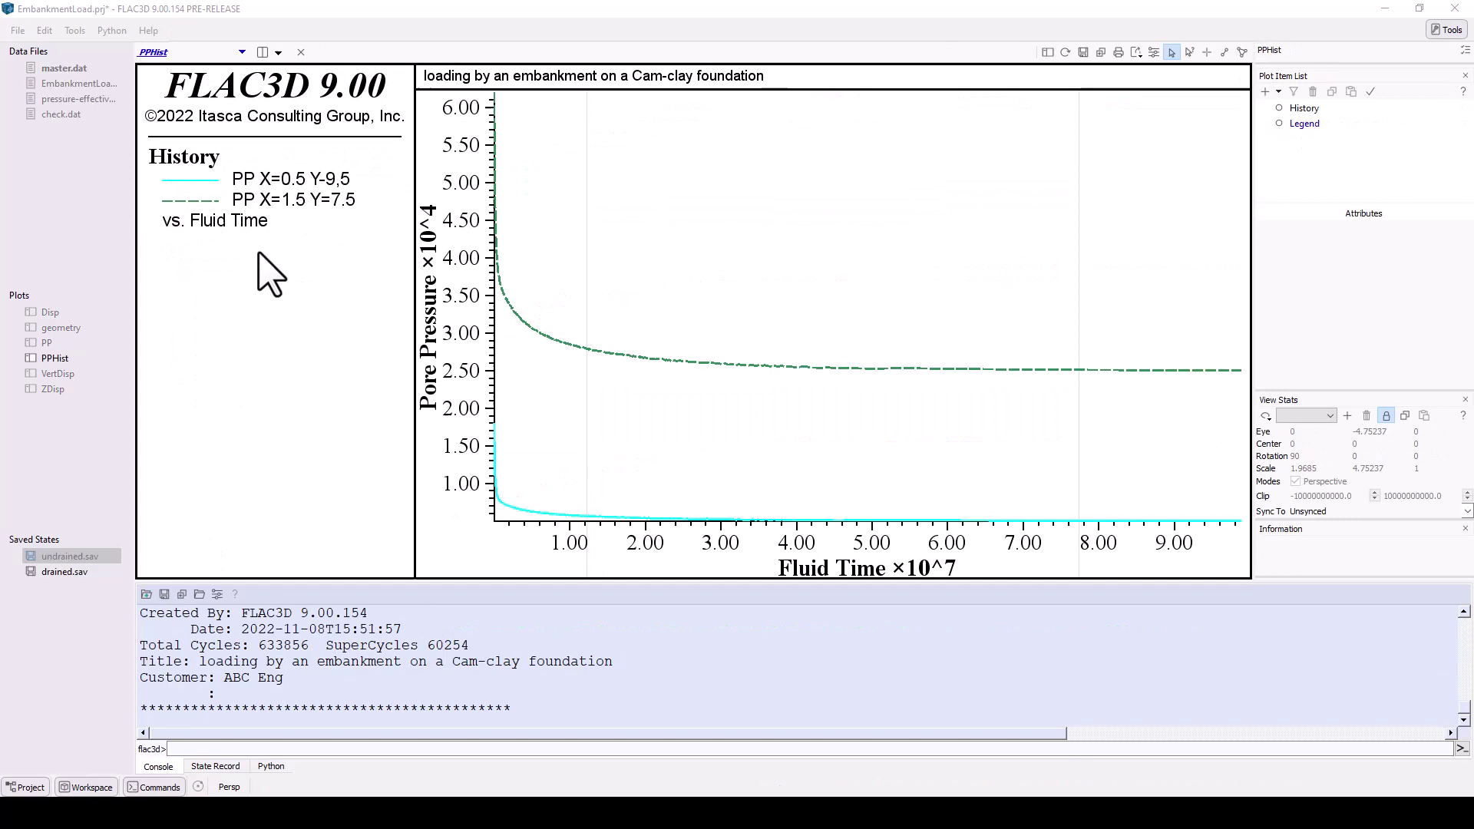
# Replace the PPHist plot with EmbankmentLoad.dat and scroll through its commands back to the top.
pyautogui.click(242, 52)
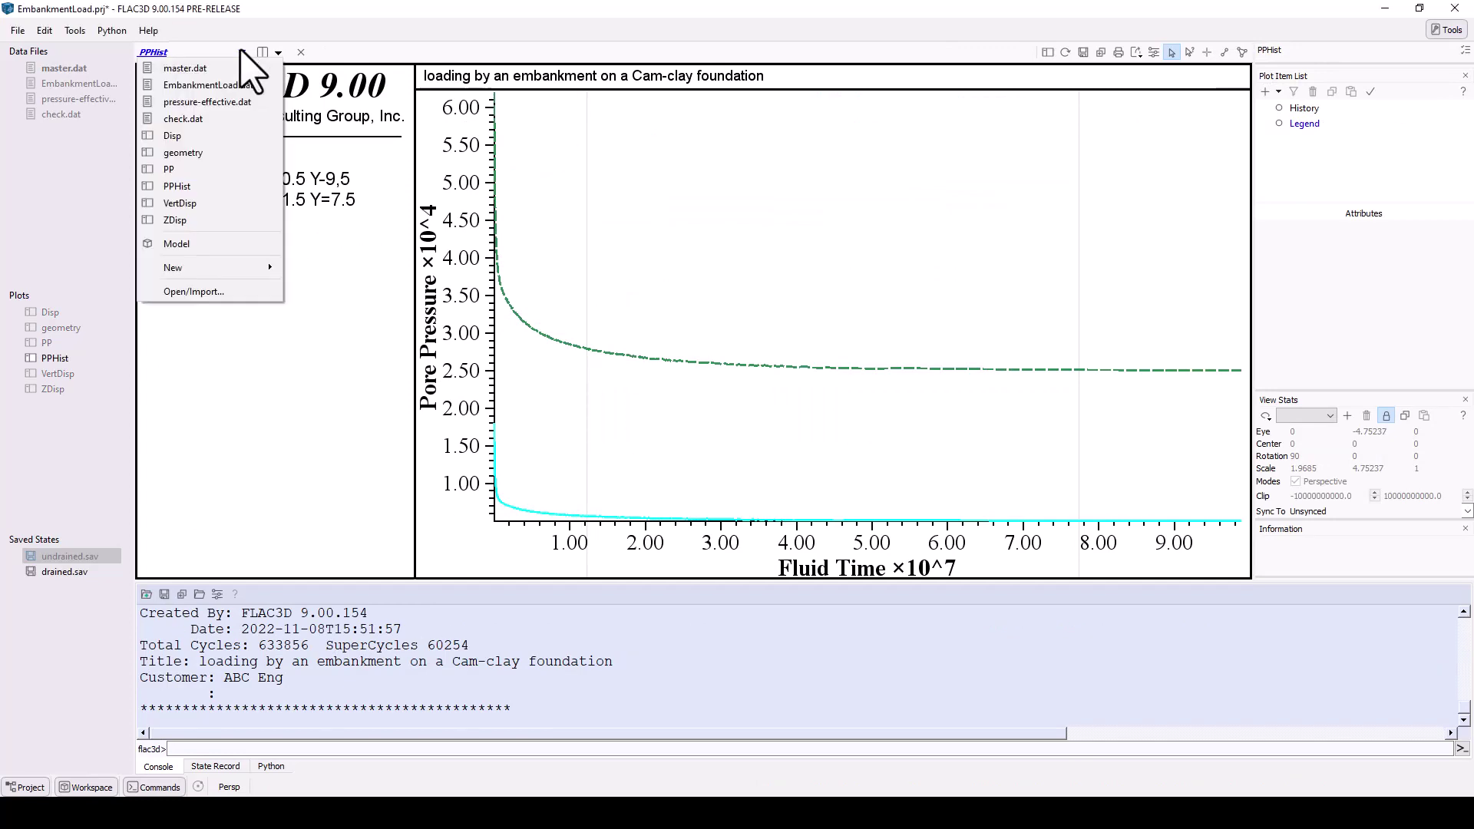
pyautogui.click(238, 85)
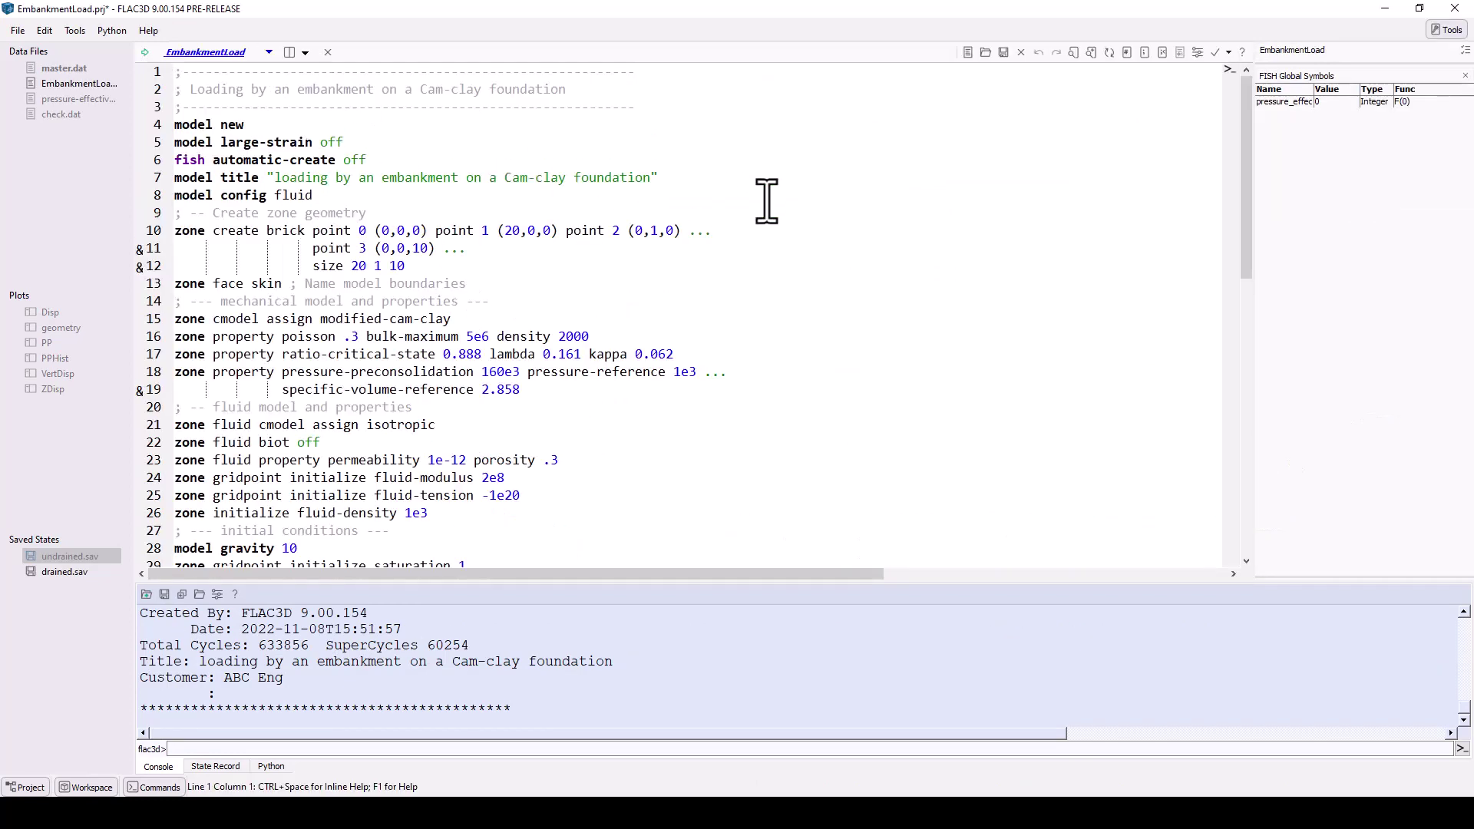
pyautogui.scroll(-8, 1024, 244)
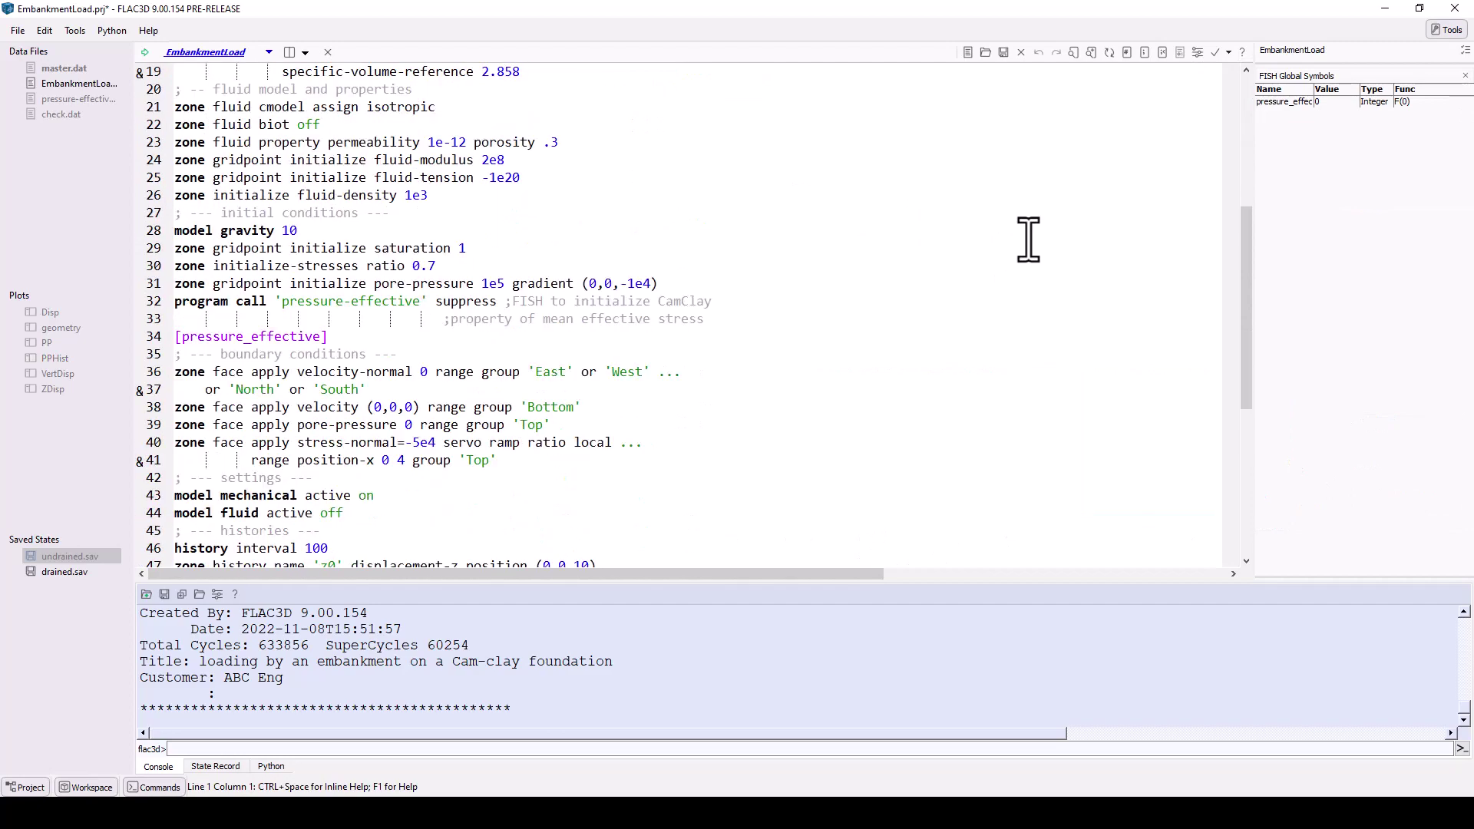
pyautogui.scroll(-5, 1029, 239)
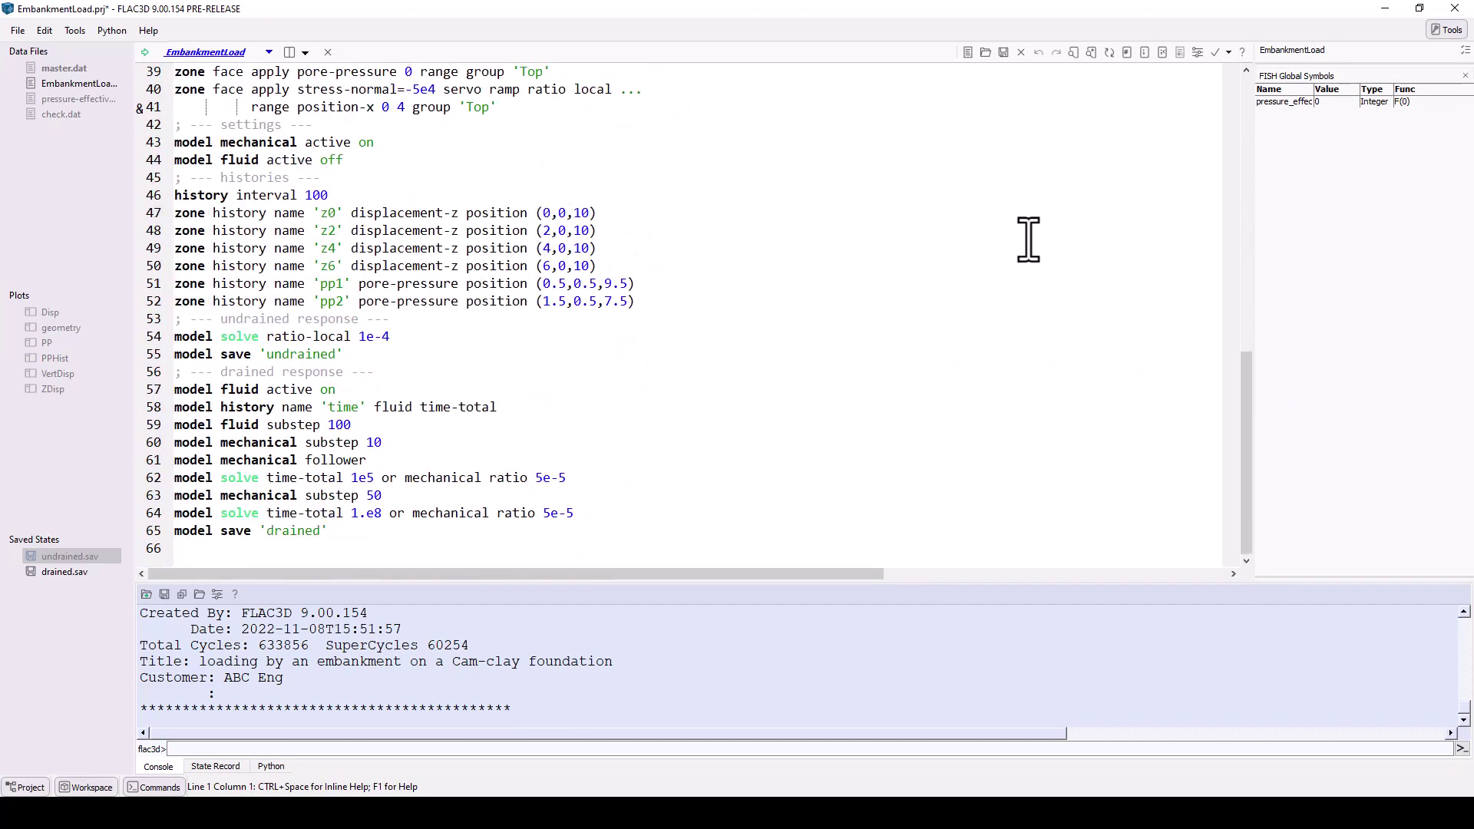
pyautogui.scroll(13, 1024, 322)
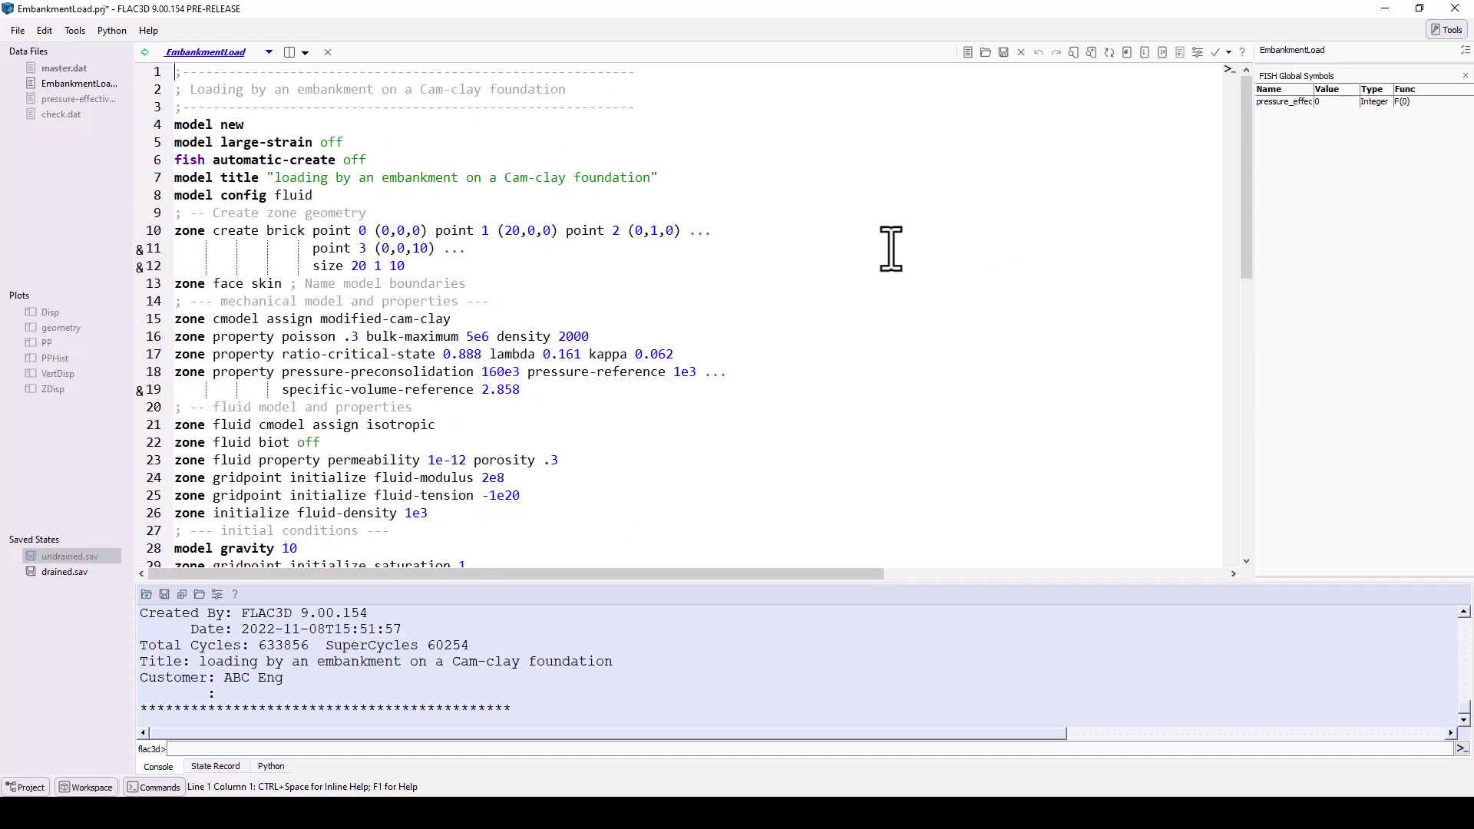
# Split the view to the right and show the ZDisp plot in the new pane.
pyautogui.click(304, 53)
pyautogui.click(323, 87)
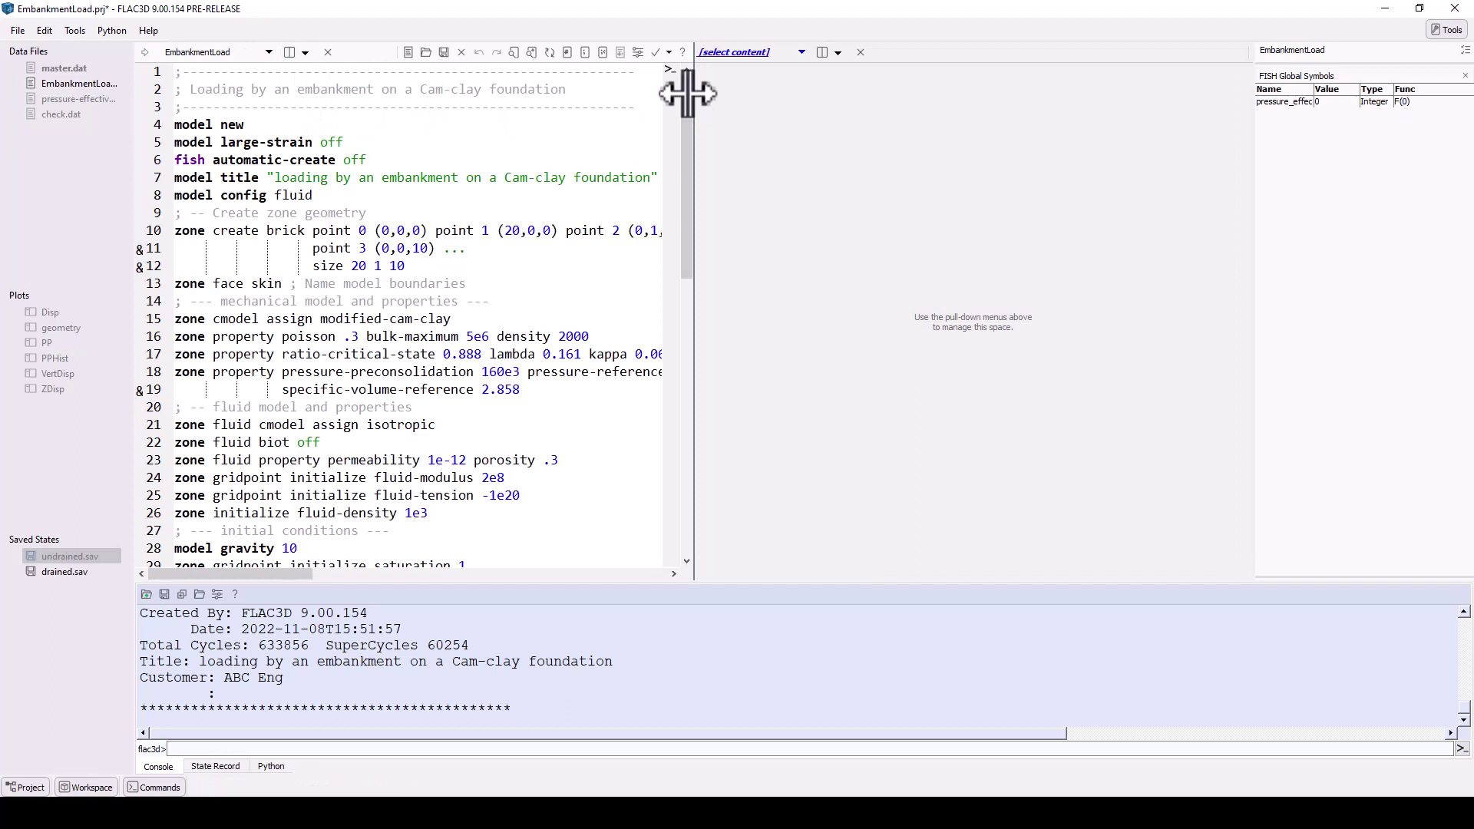
pyautogui.click(800, 53)
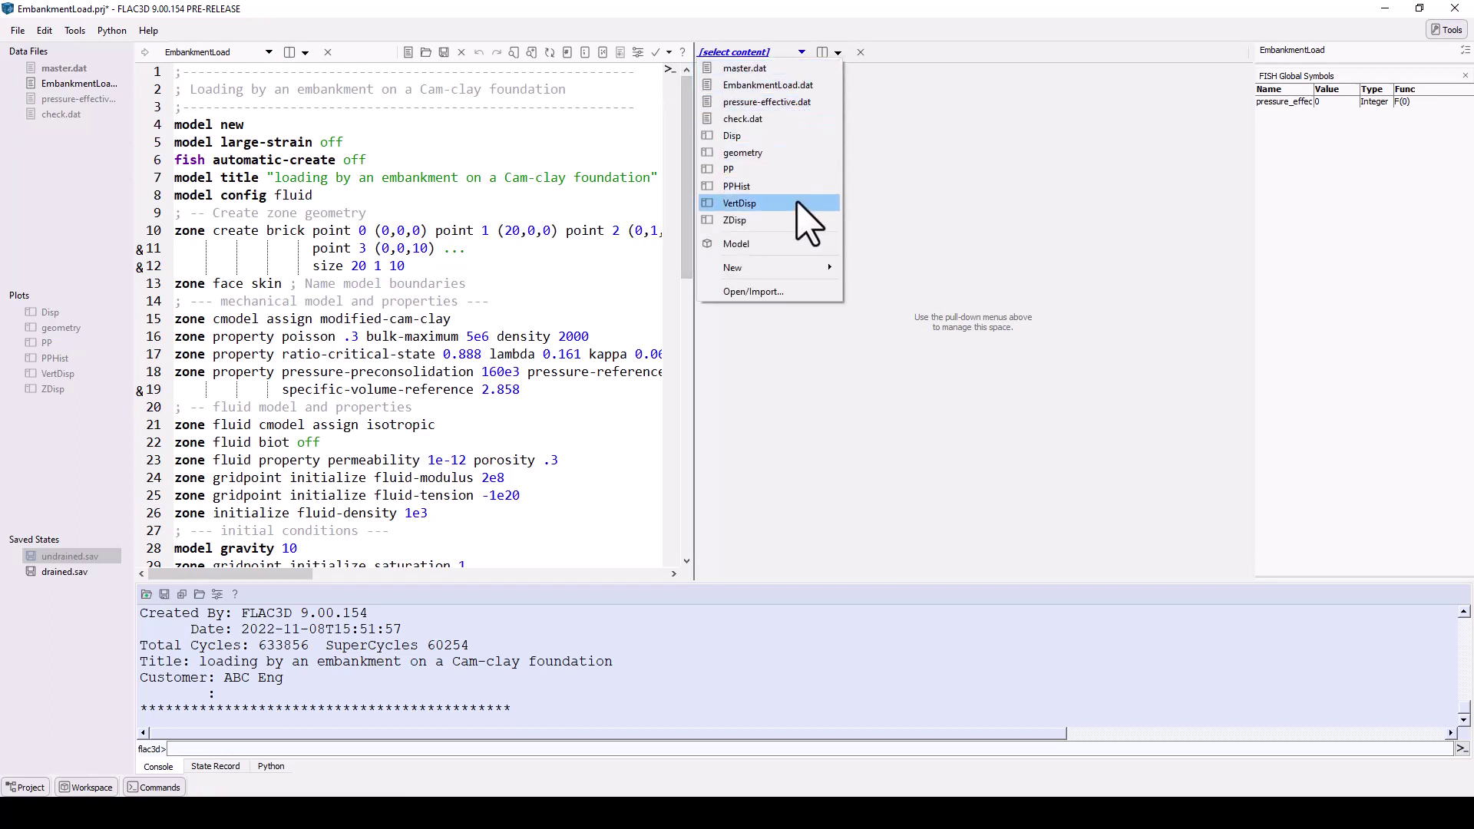
pyautogui.click(771, 221)
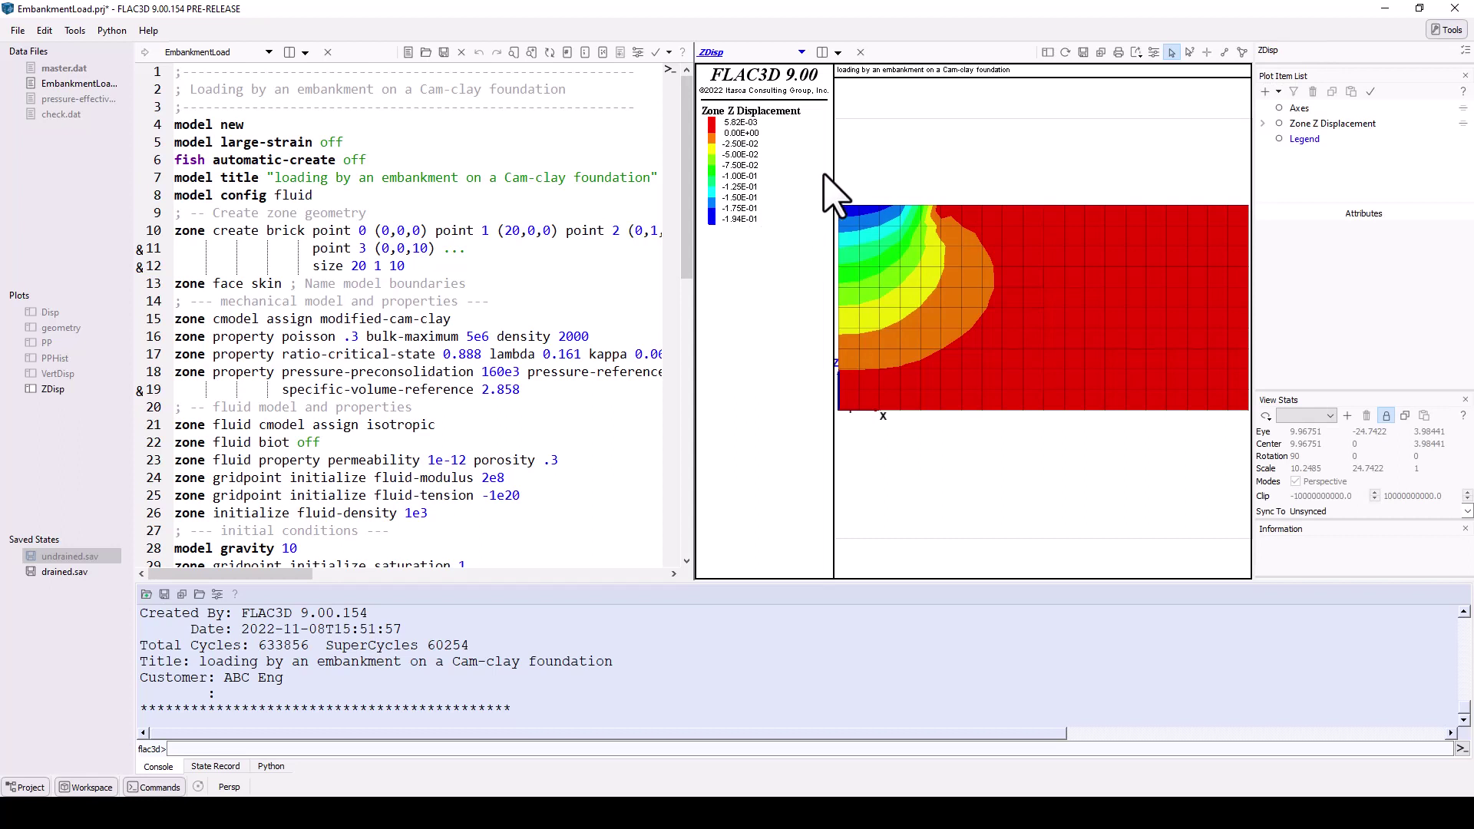
# Split the ZDisp pane below and show the PP pore-pressure plot there.
pyautogui.click(839, 52)
pyautogui.click(852, 130)
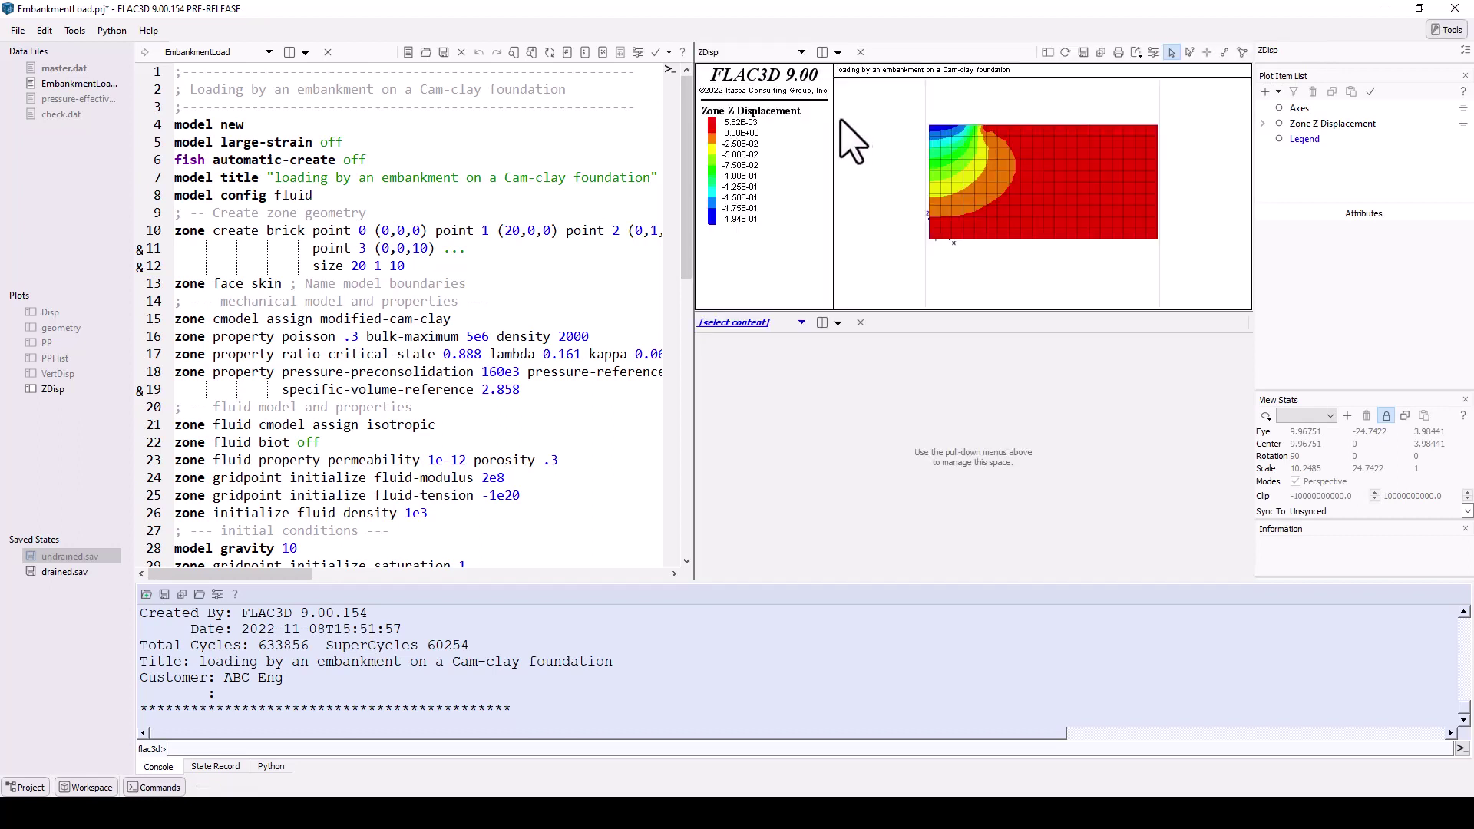
pyautogui.click(801, 323)
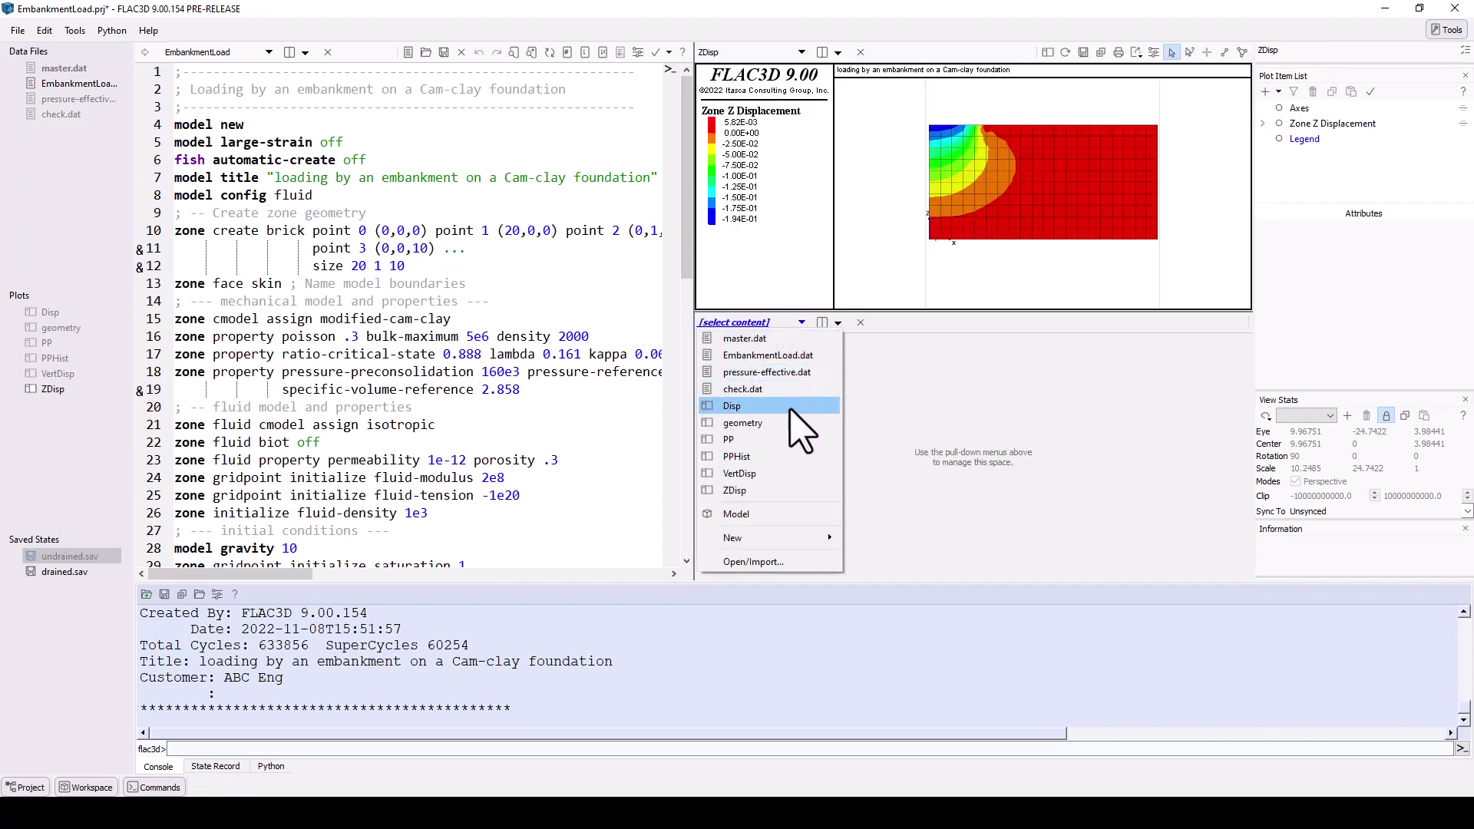
pyautogui.click(768, 440)
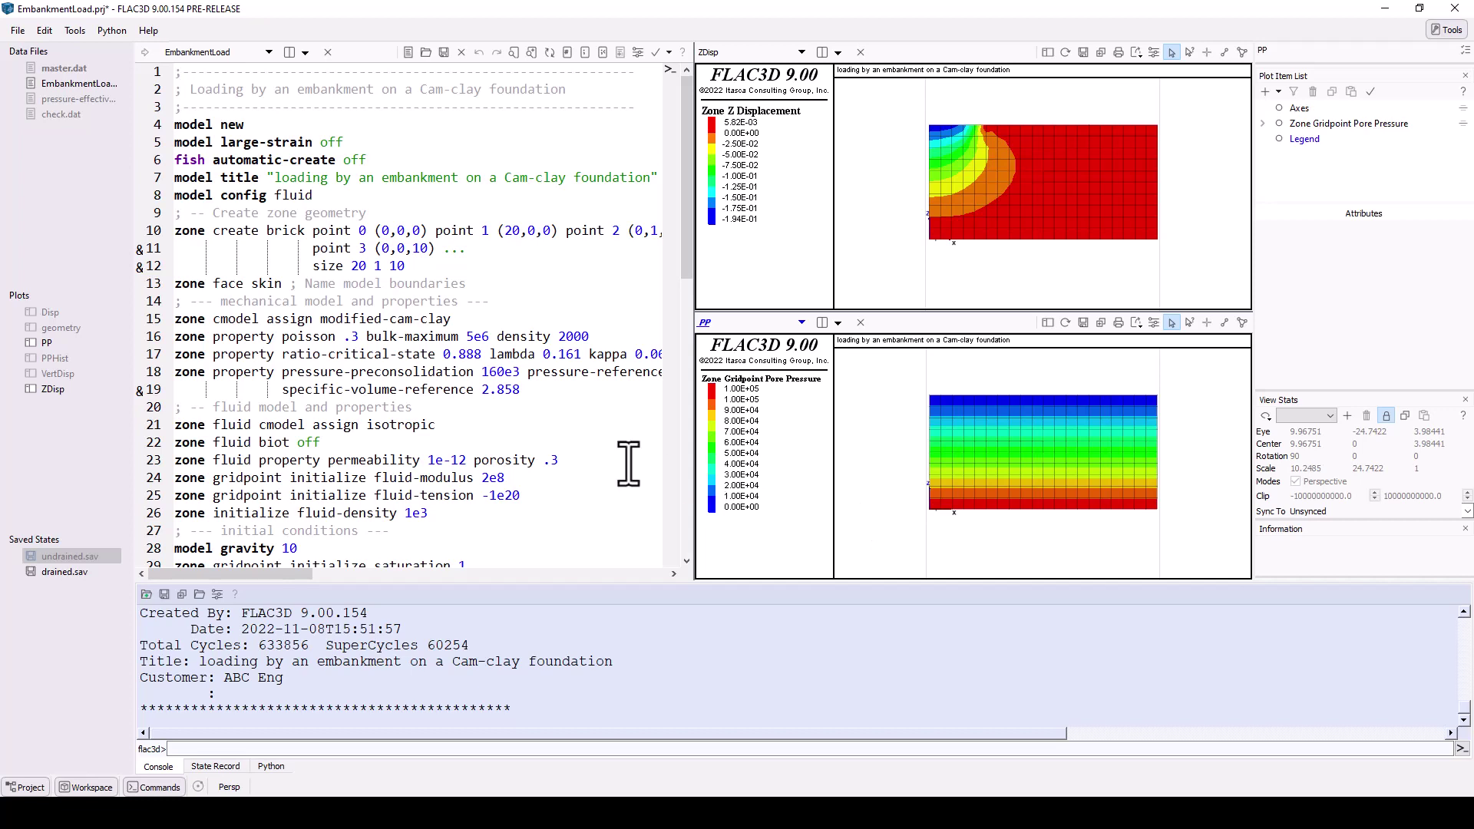
# Restore undrained.sav so the ZDisp and PP plots show the 15132-cycle undrained results.
pyautogui.click(74, 555)
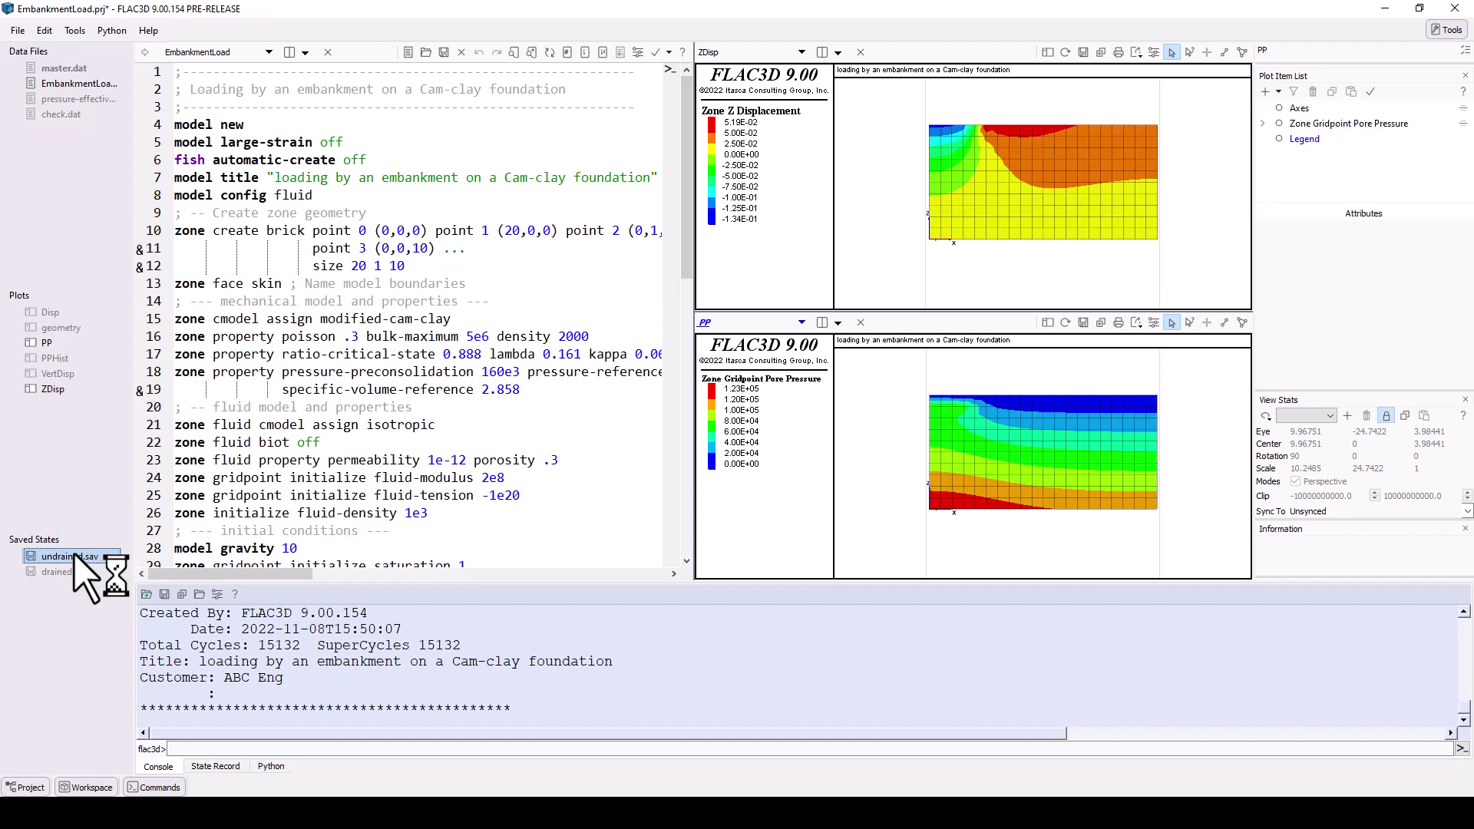
# Create a new empty plot named MyPlot in the upper plot pane.
pyautogui.click(802, 52)
pyautogui.moveTo(802, 265)
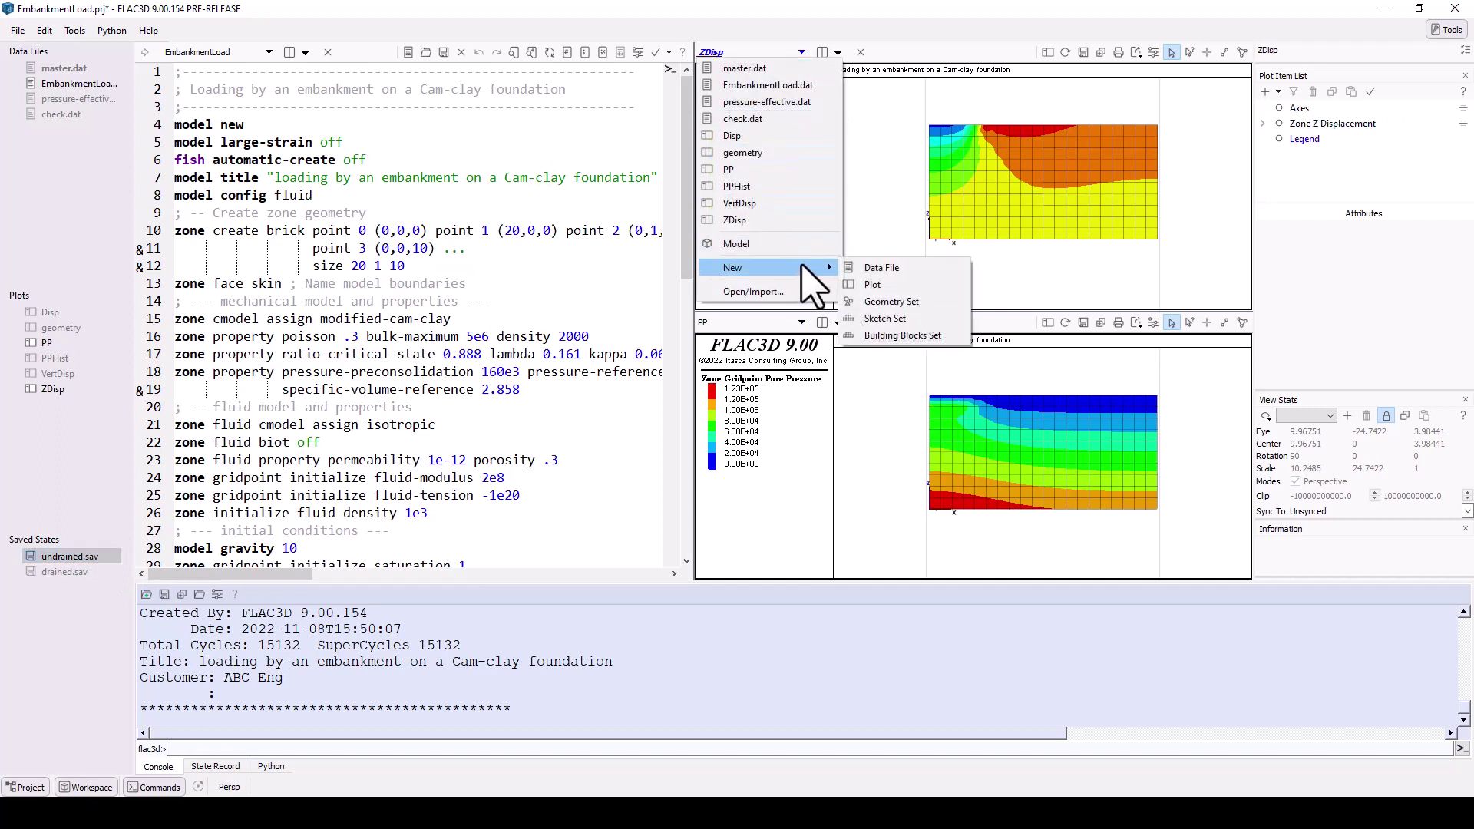
pyautogui.click(894, 285)
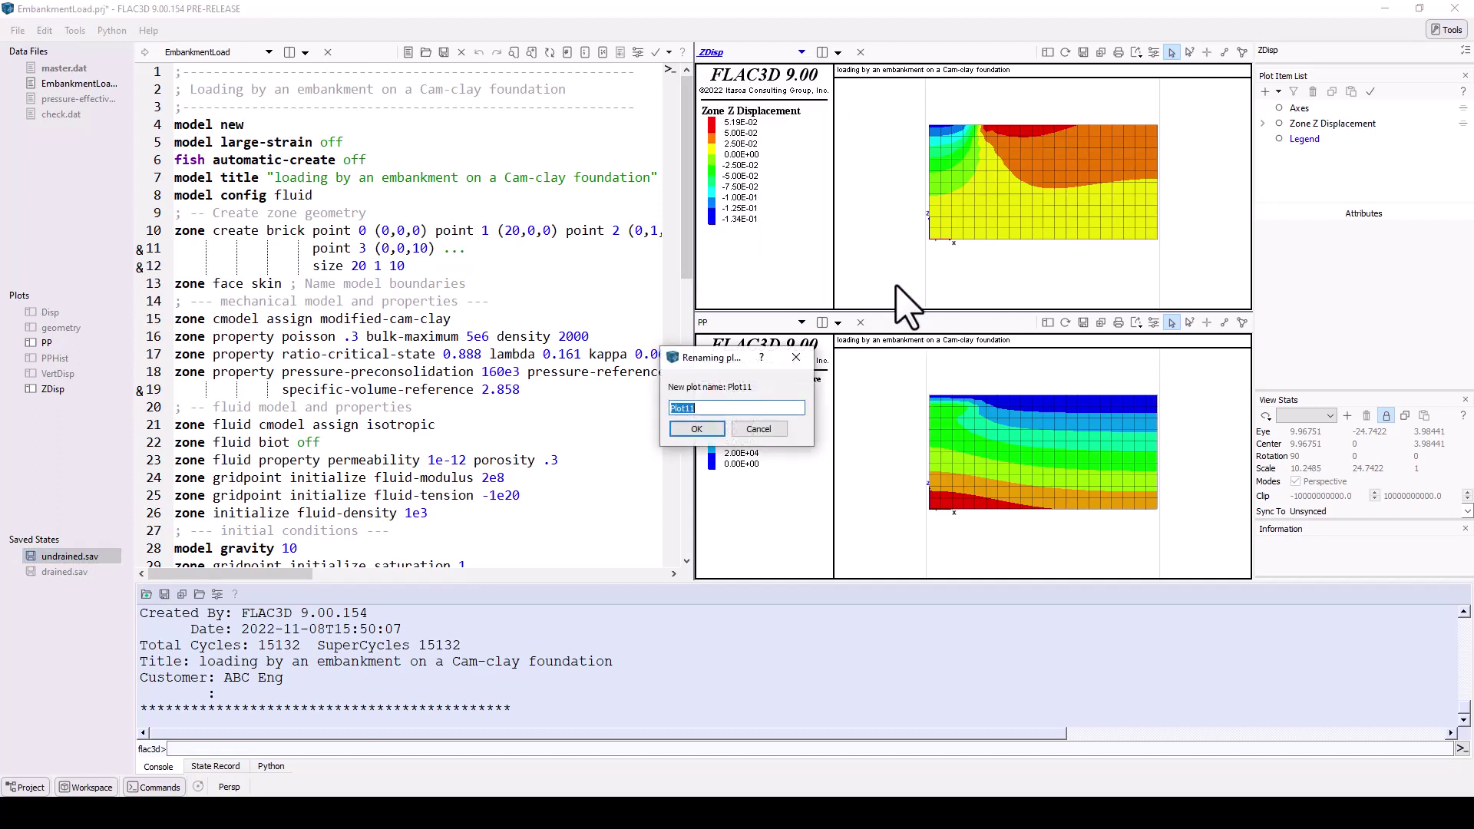
pyautogui.write('MyPlot')
pyautogui.press('Return')
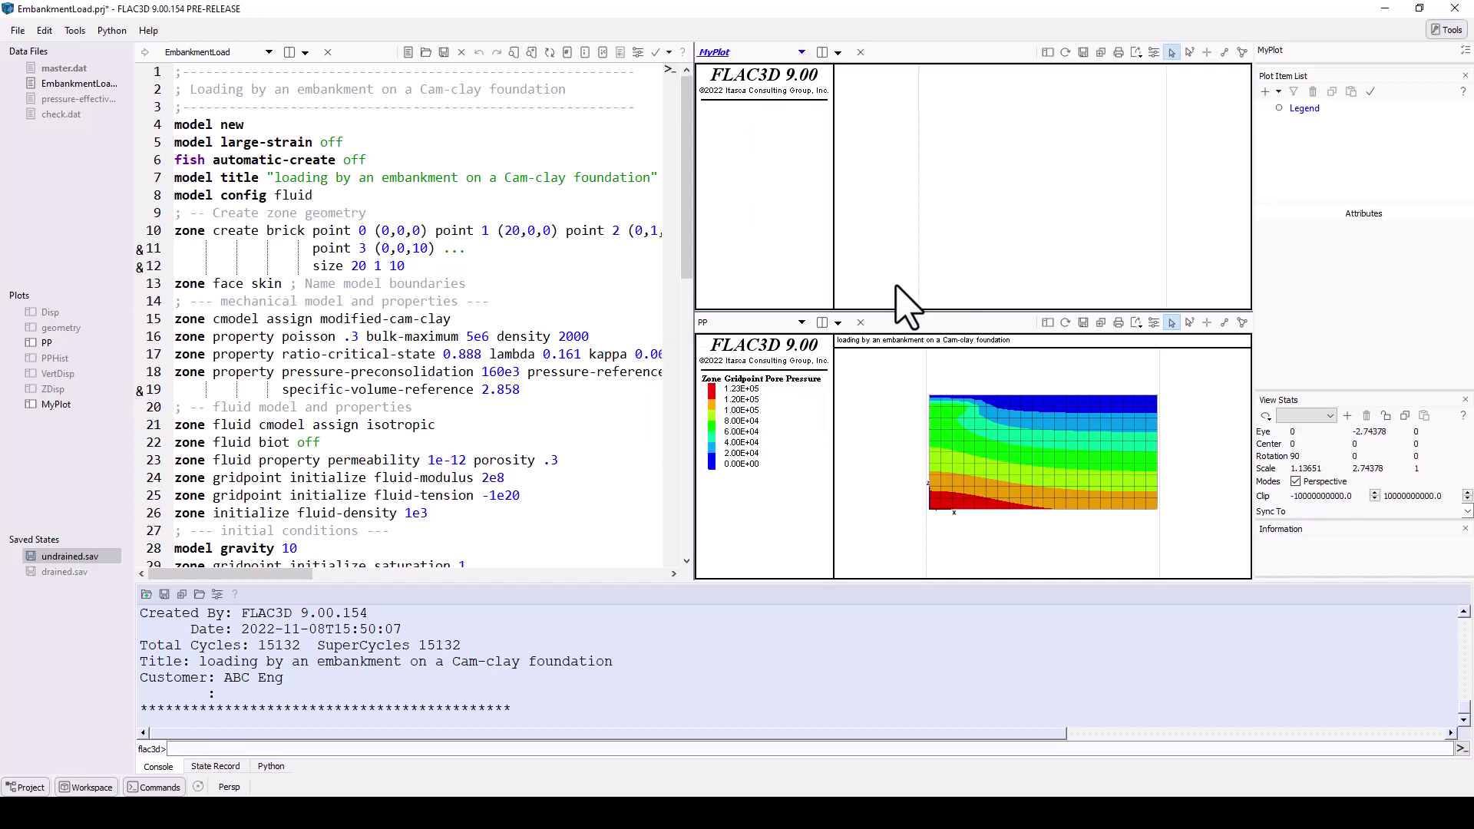
# Close the lower PP plot pane and widen MyPlot by narrowing the editor.
pyautogui.click(802, 52)
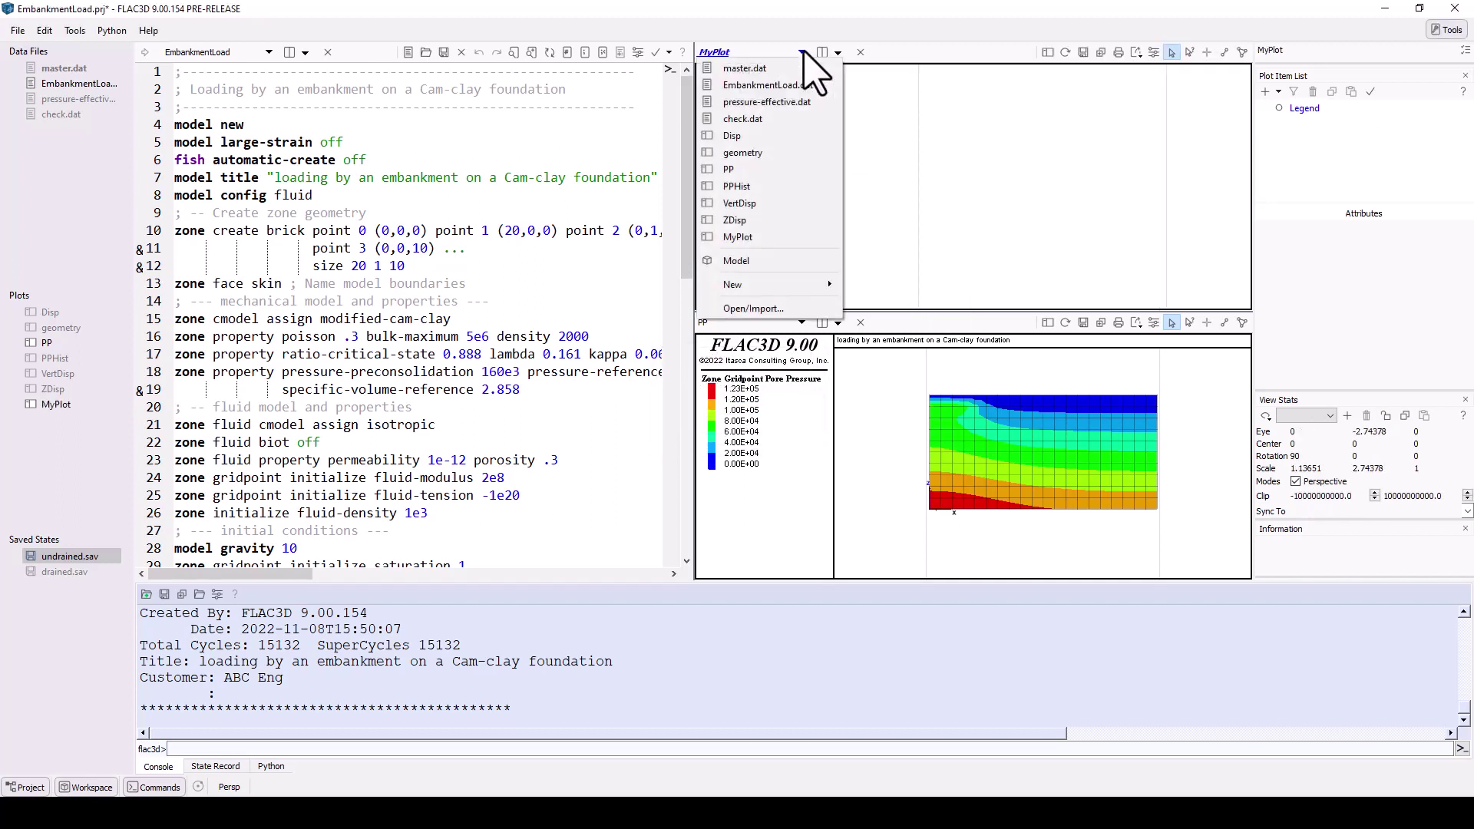
pyautogui.click(803, 52)
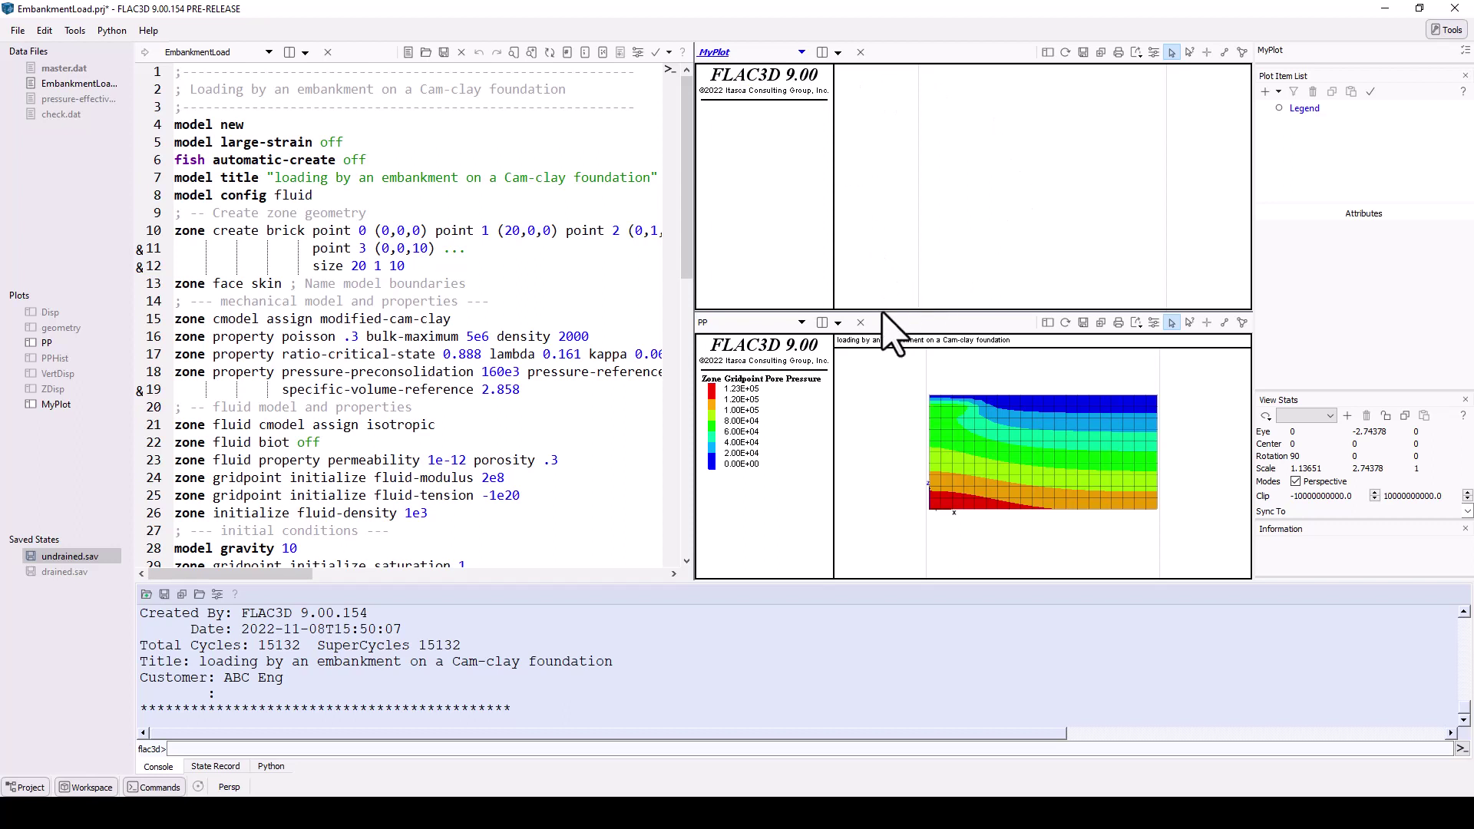
pyautogui.click(861, 323)
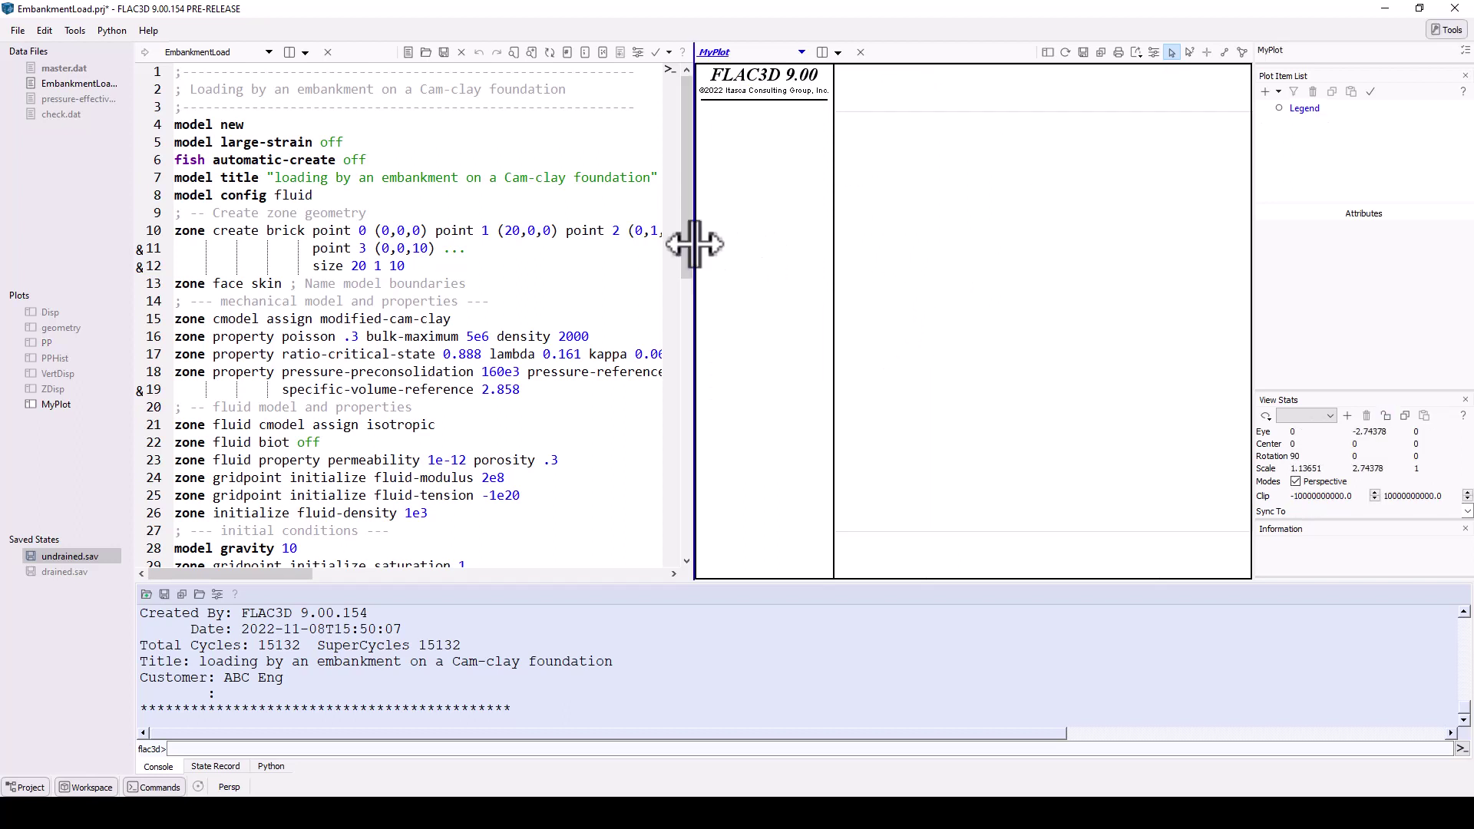
pyautogui.moveTo(693, 244); pyautogui.dragTo(361, 269)
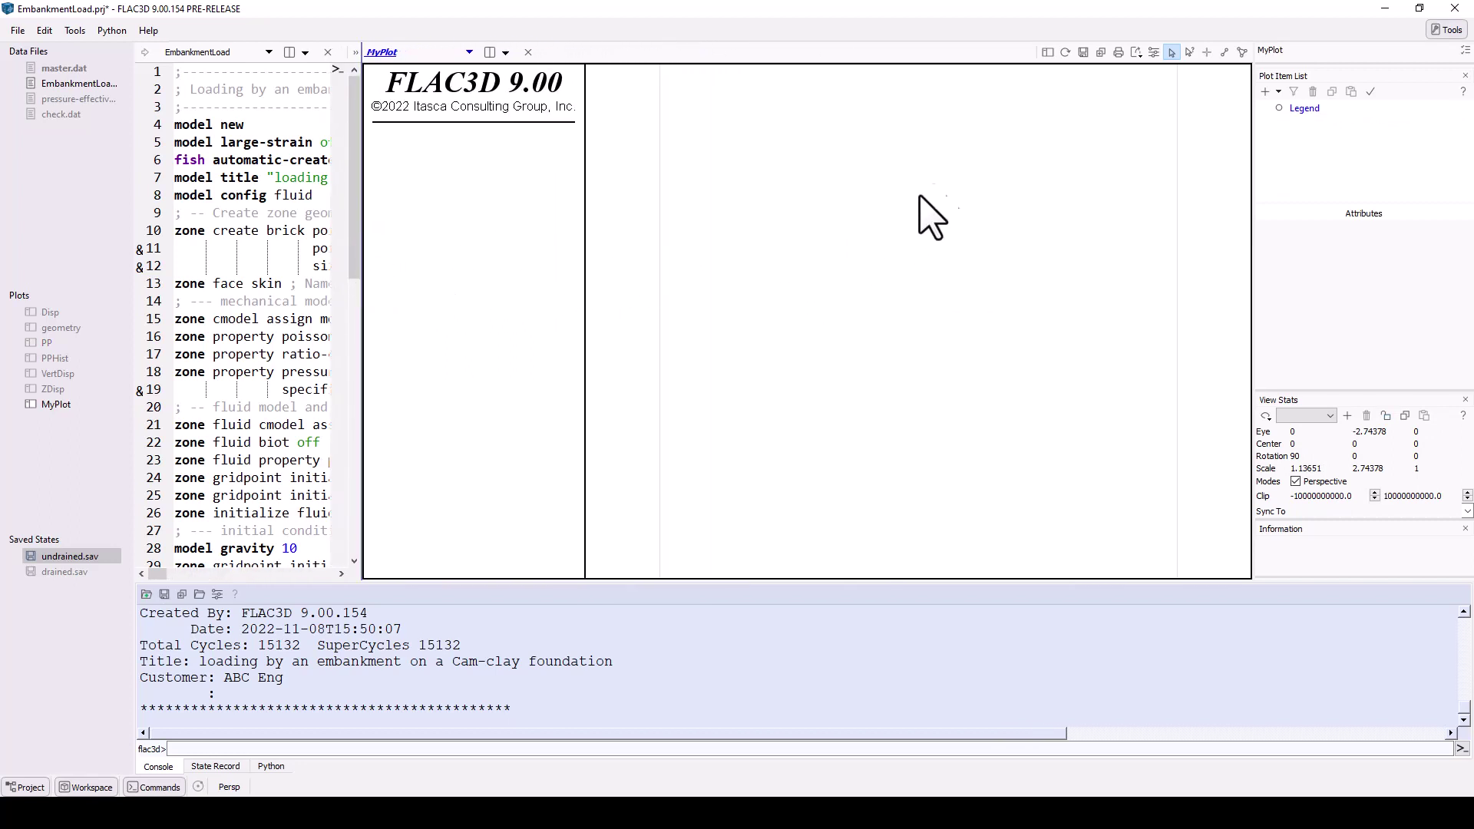
# Add Zone and Boundary items to MyPlot from the full plot-item catalogue.
pyautogui.click(1279, 92)
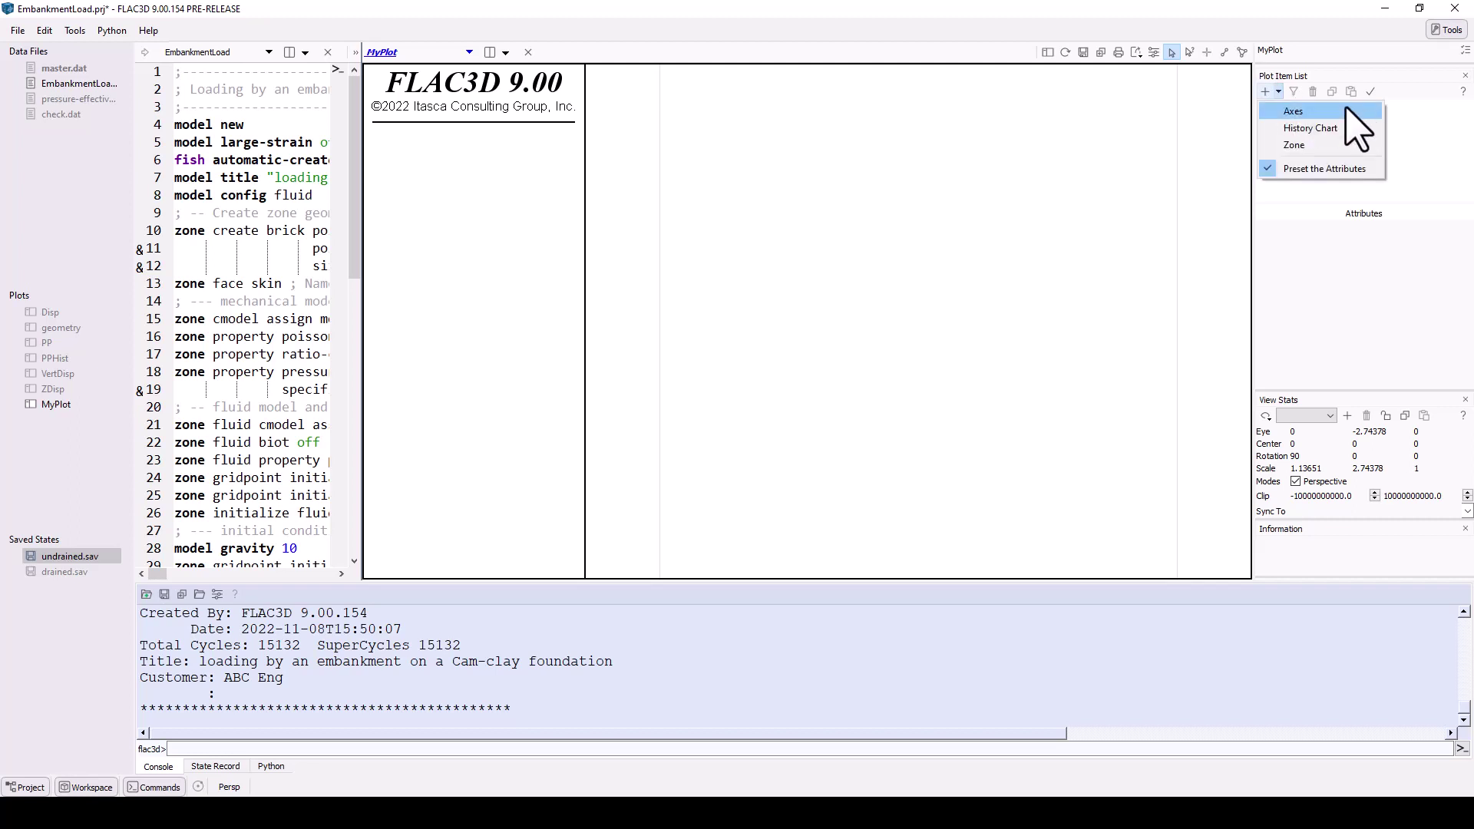
pyautogui.click(1305, 145)
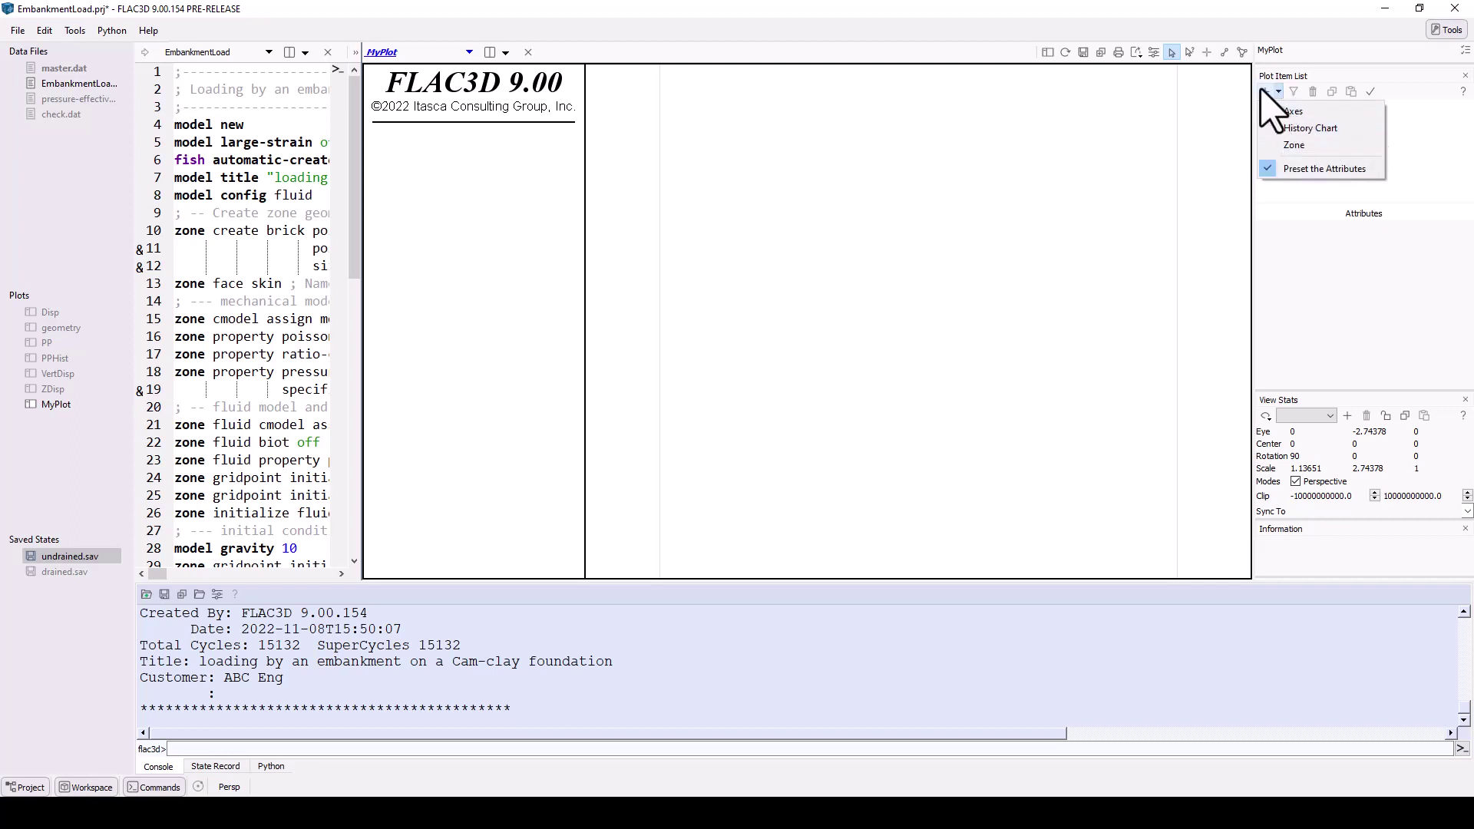
pyautogui.click(1263, 93)
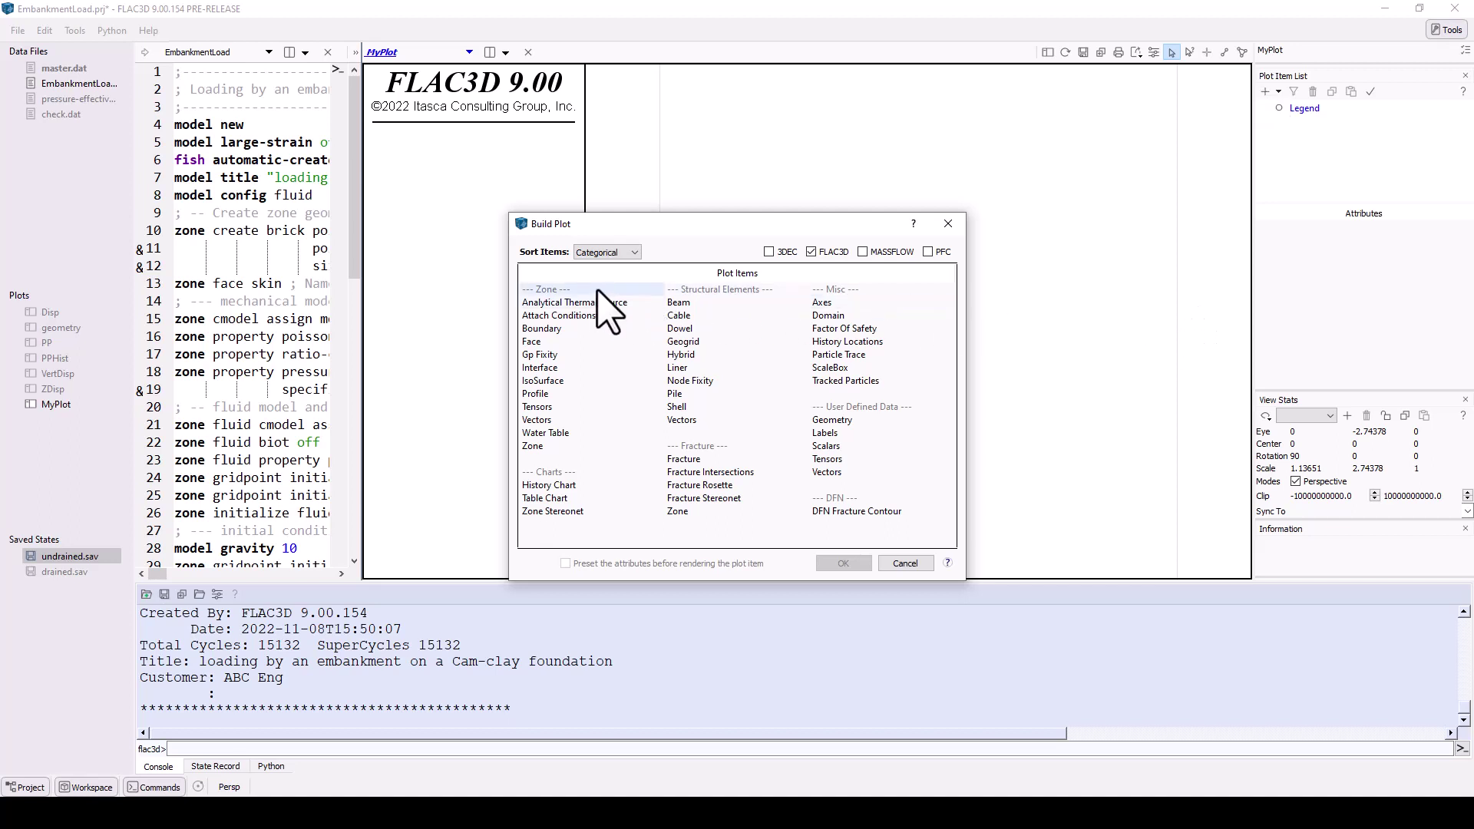
pyautogui.click(532, 446)
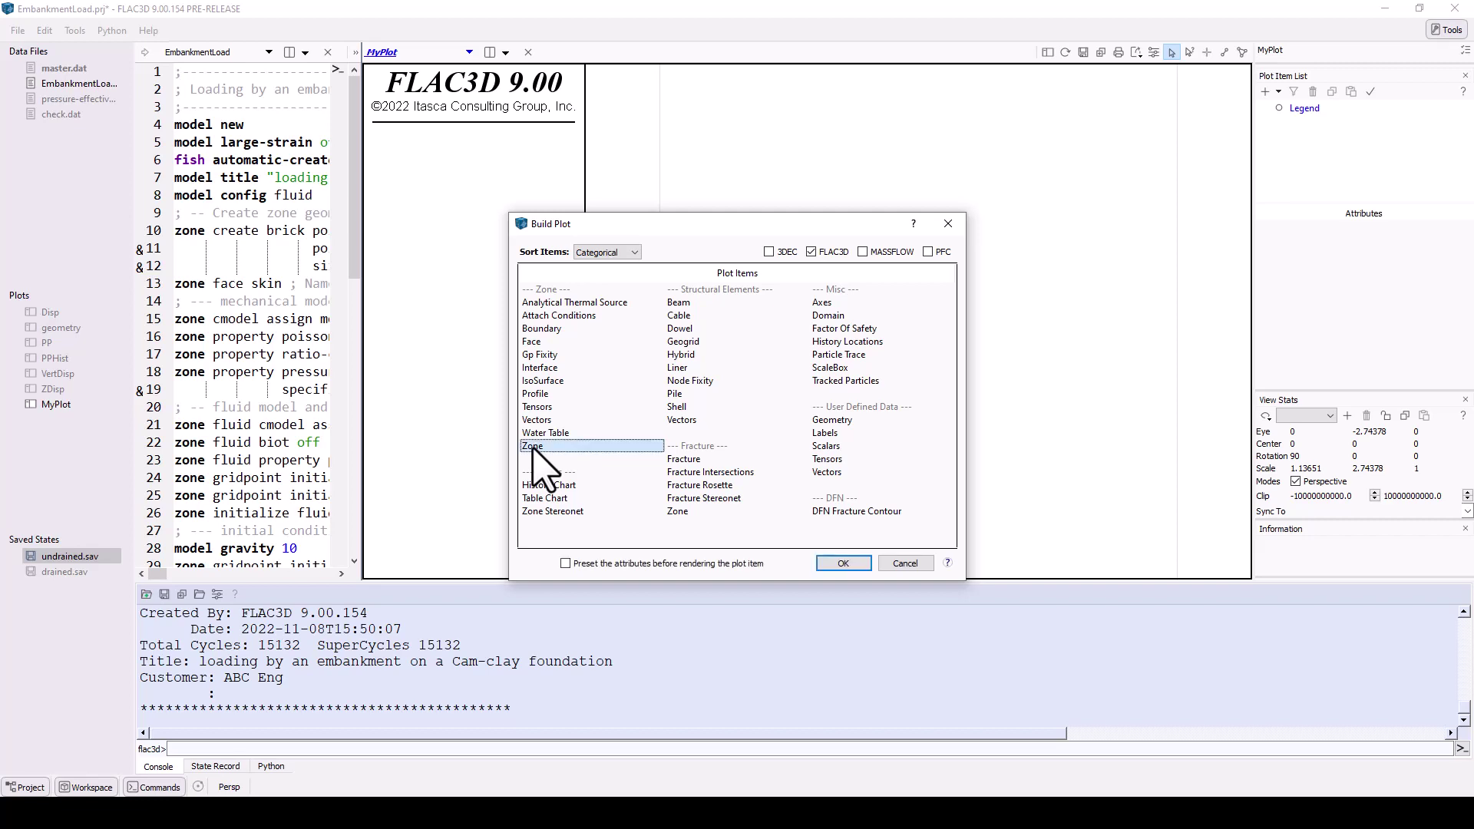
pyautogui.keyDown('ctrl'); pyautogui.click(572, 329); pyautogui.keyUp('ctrl')
pyautogui.click(843, 563)
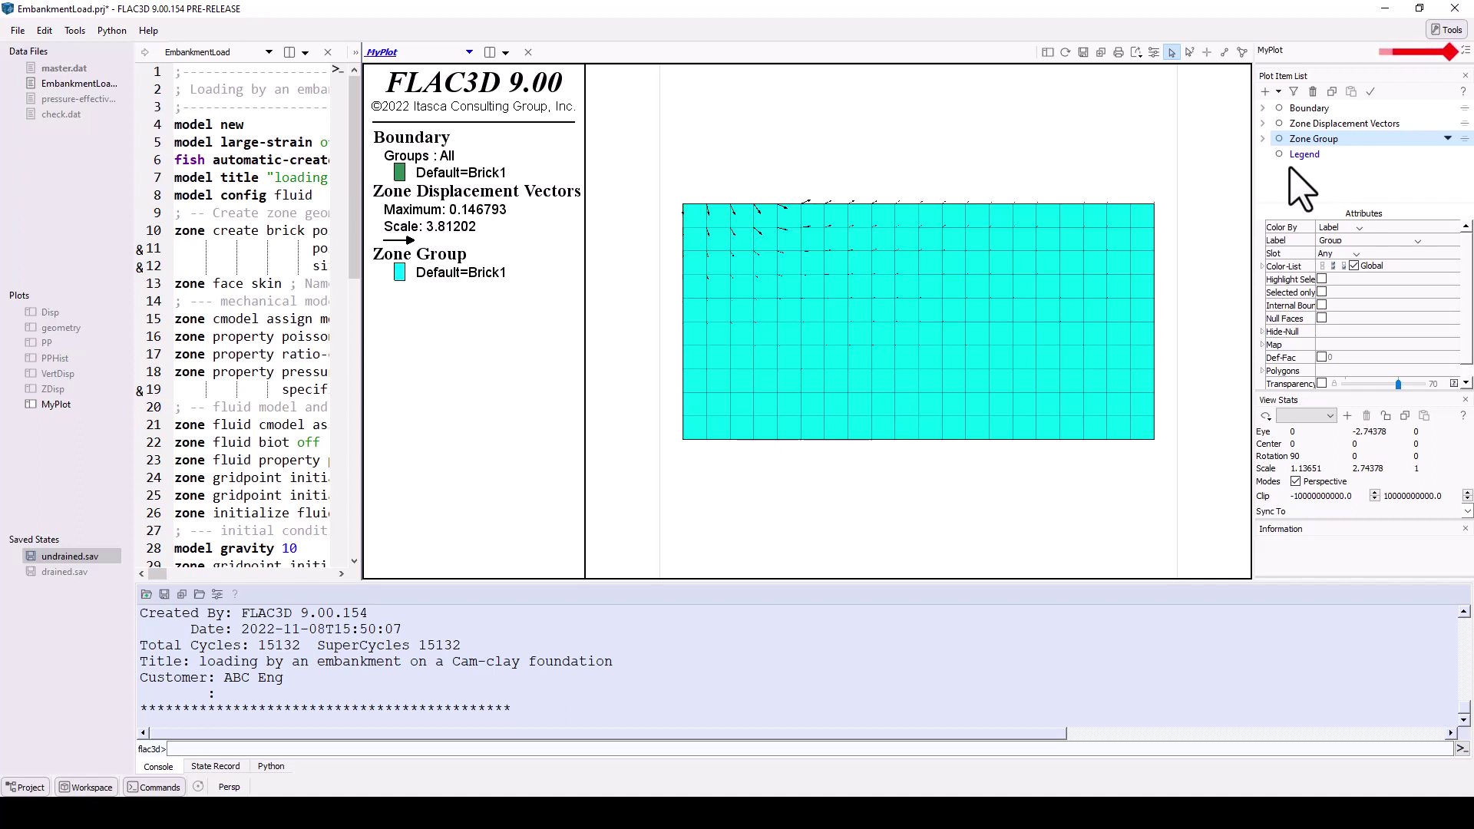
pyautogui.click(1279, 139)
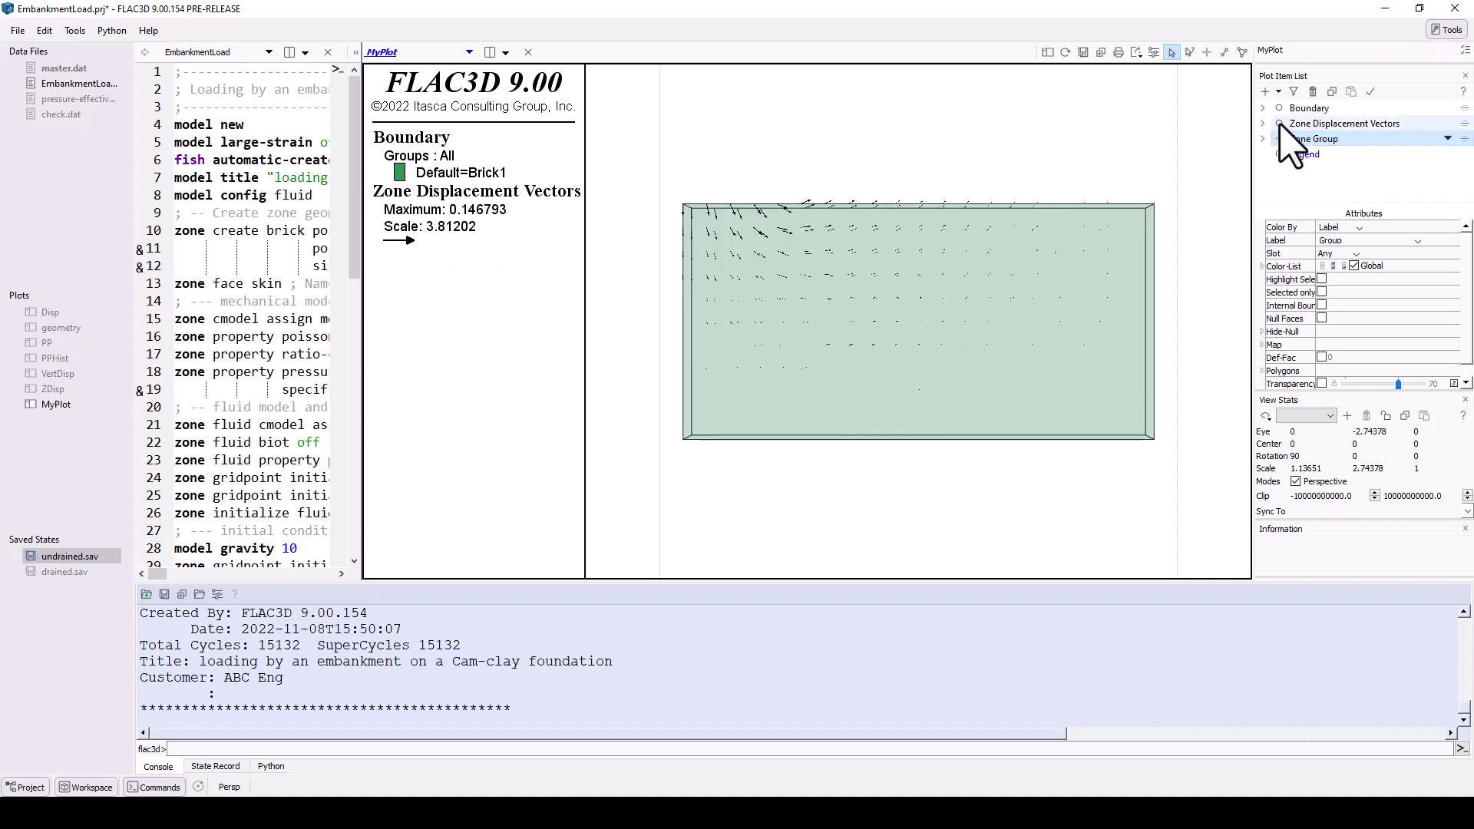
pyautogui.click(1279, 123)
pyautogui.click(1279, 108)
pyautogui.click(1279, 154)
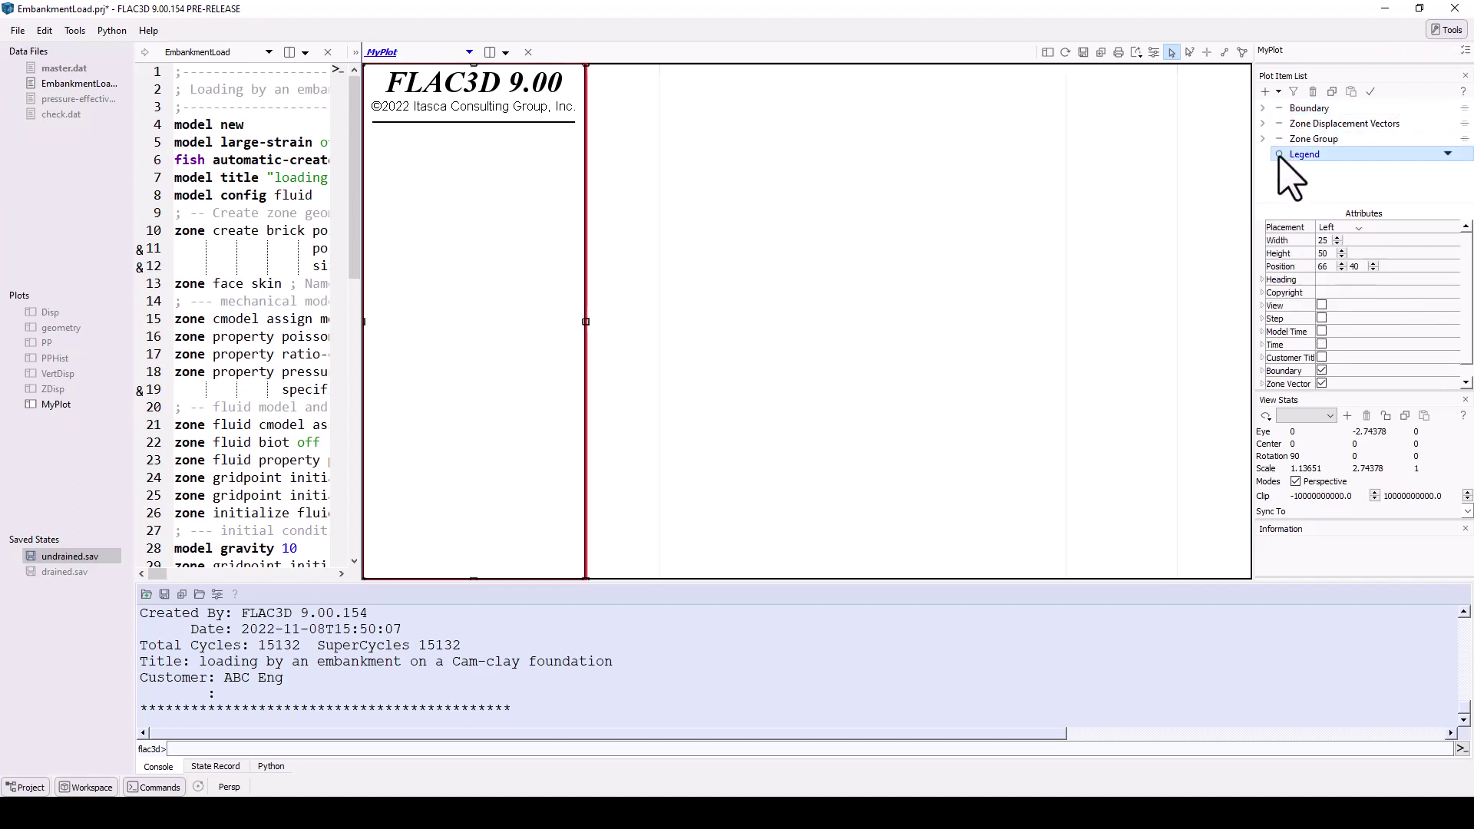
pyautogui.click(1278, 139)
pyautogui.click(1279, 124)
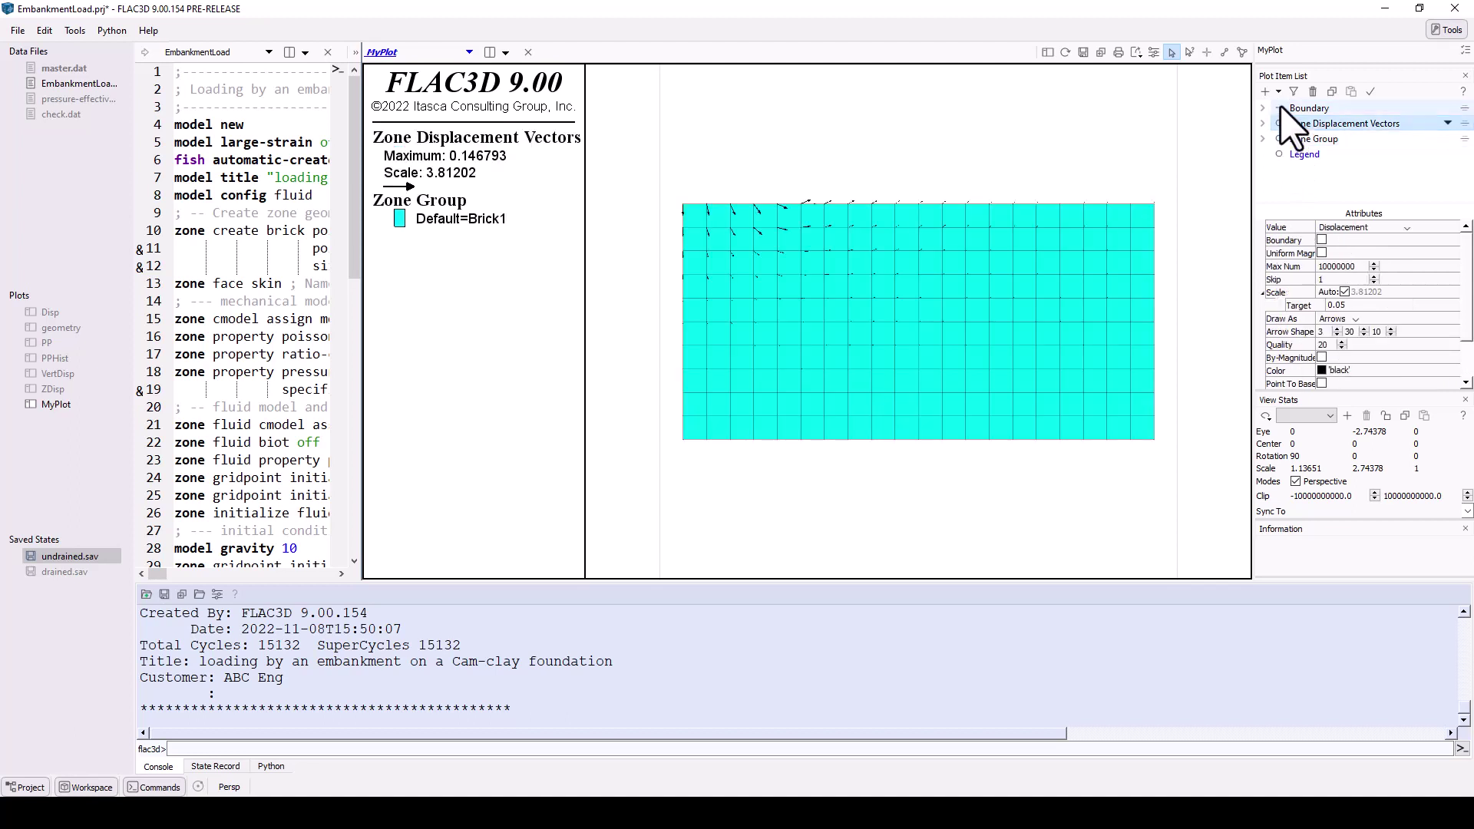
pyautogui.click(1278, 108)
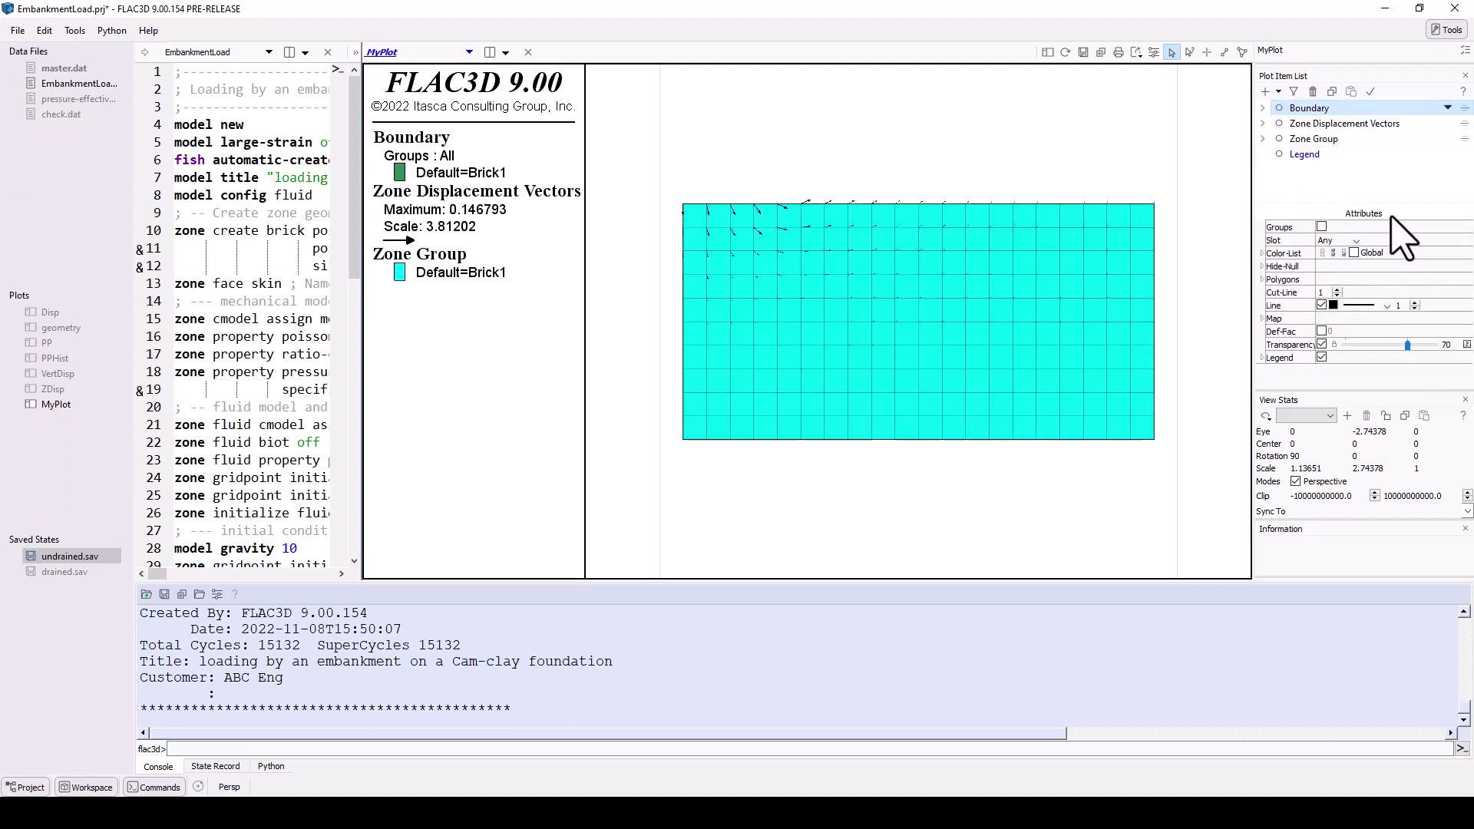
pyautogui.click(1340, 139)
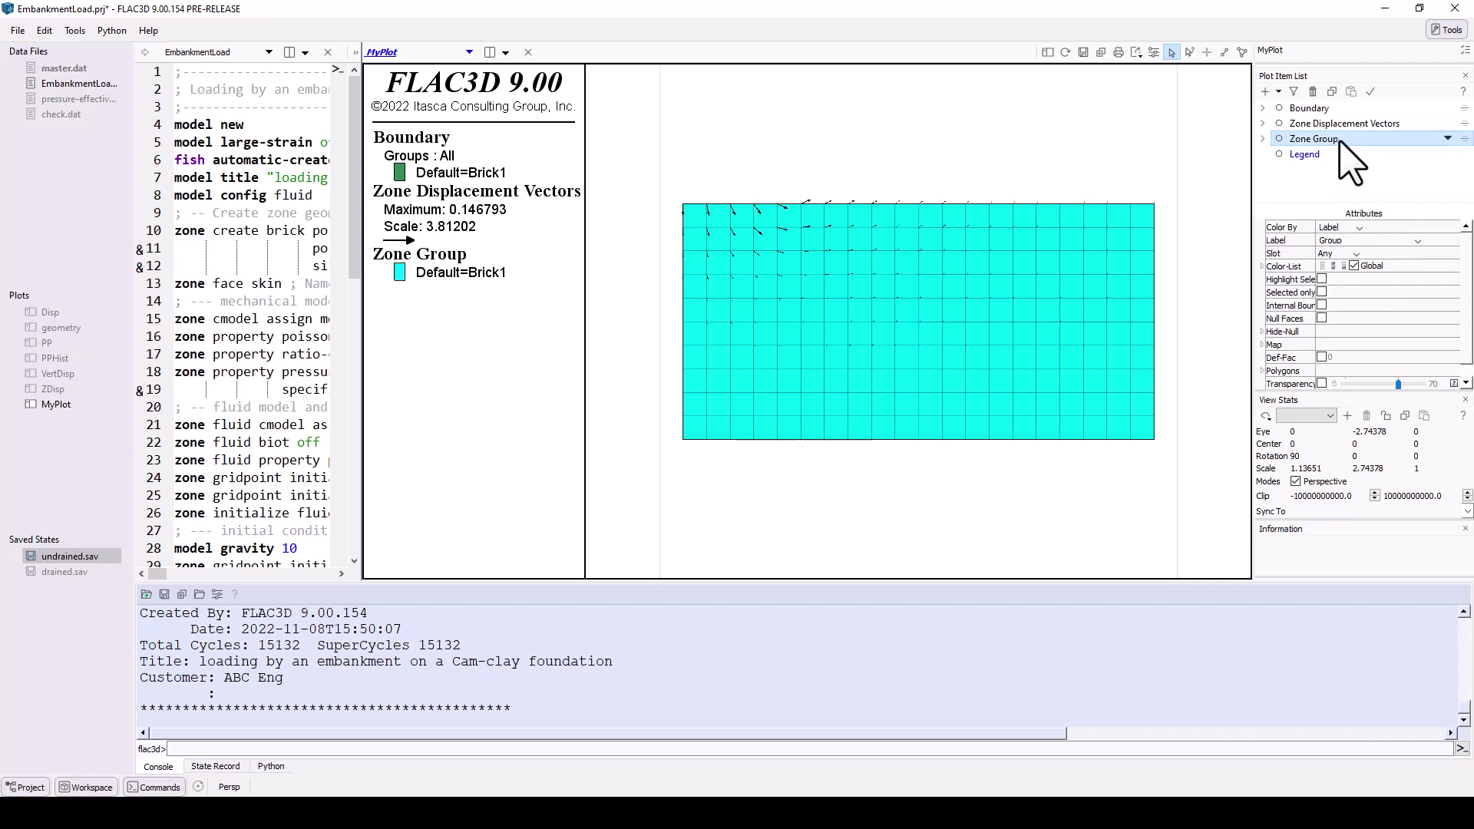
# Set the zone item's Color By to Contour, keeping Displacement as the contoured value.
pyautogui.click(1420, 241)
pyautogui.scroll(-2, 1419, 244)
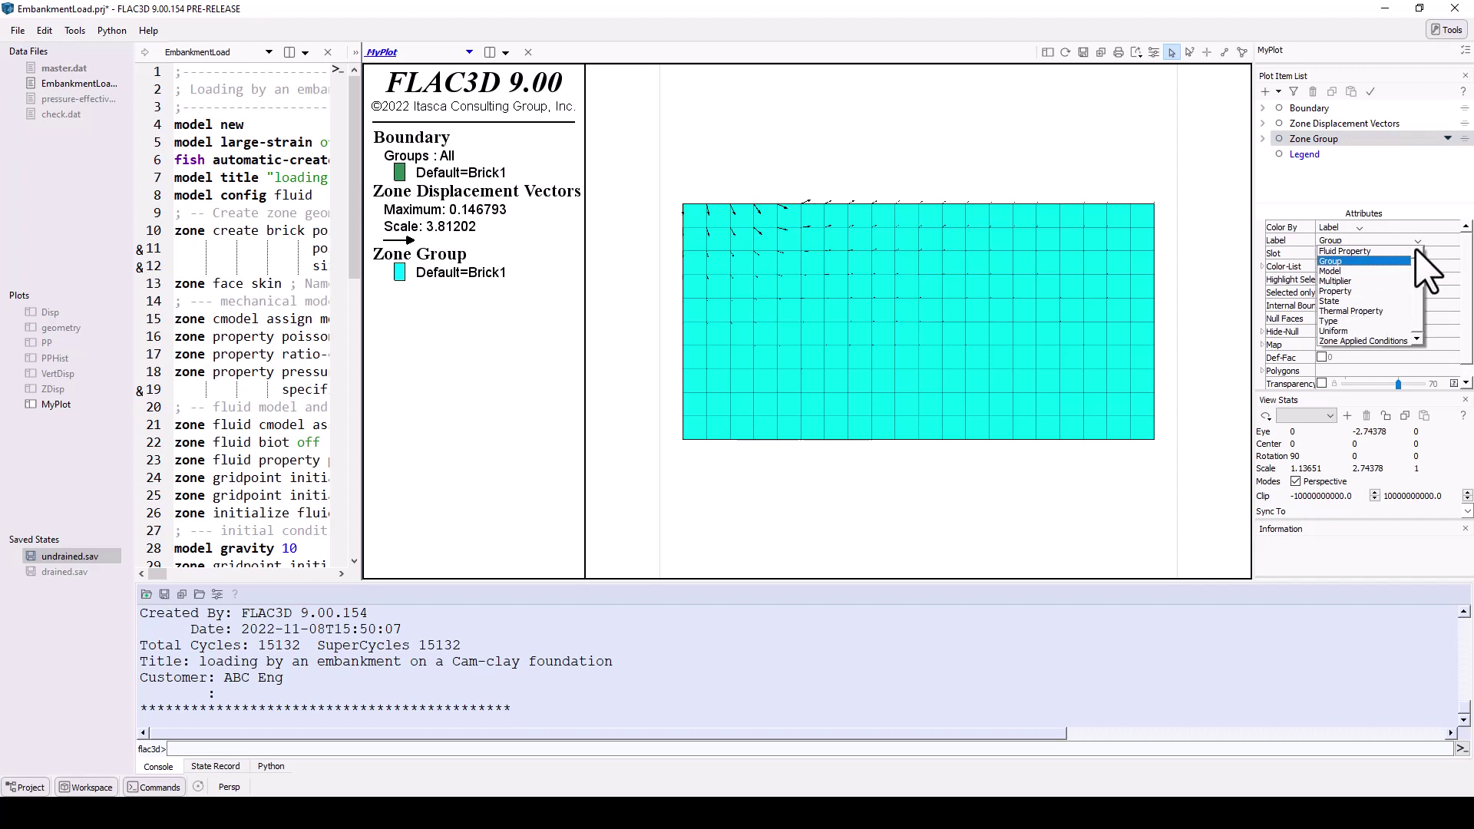
pyautogui.scroll(2, 1417, 253)
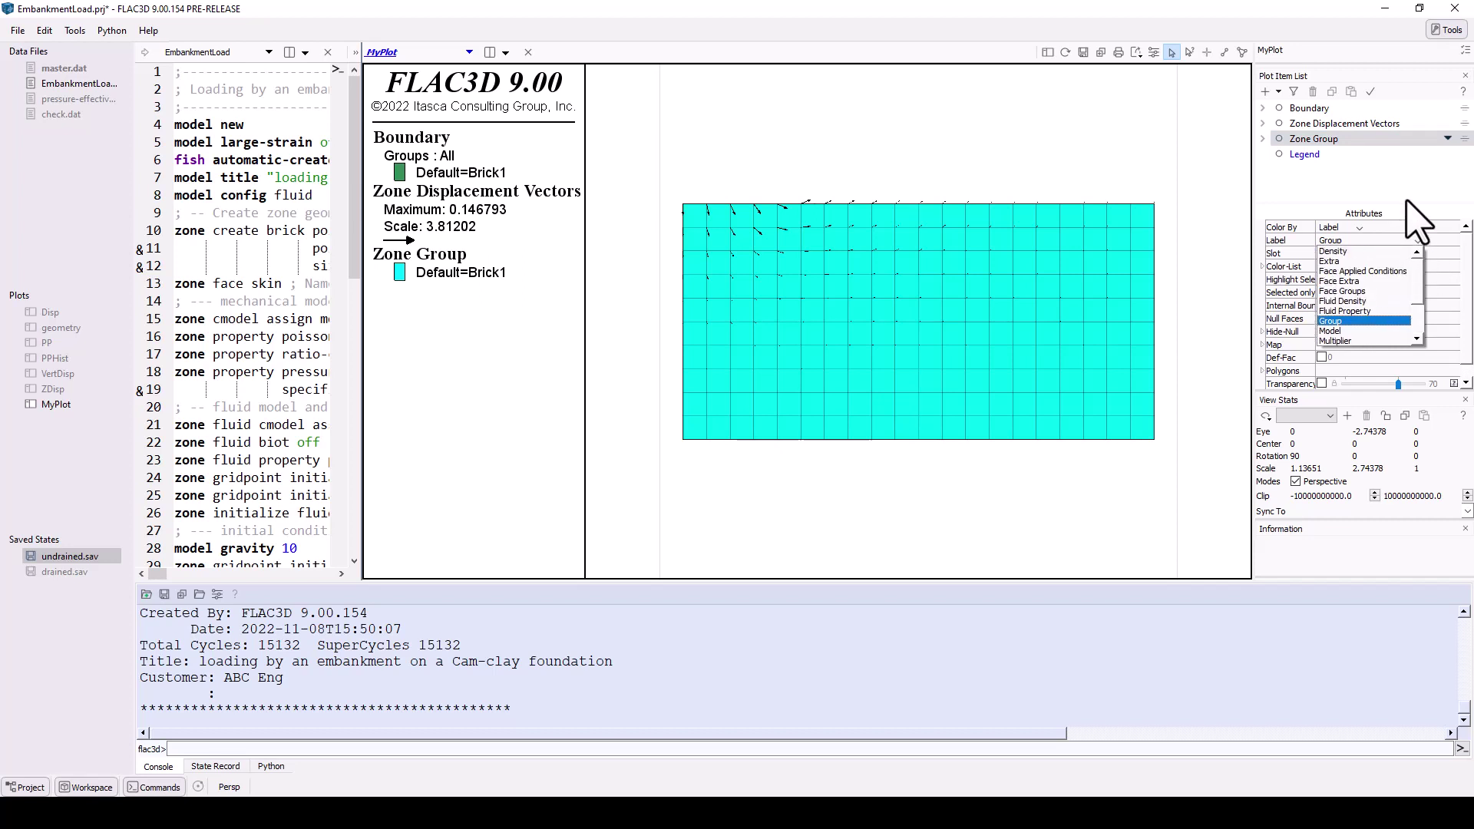
pyautogui.click(1356, 227)
pyautogui.click(1355, 264)
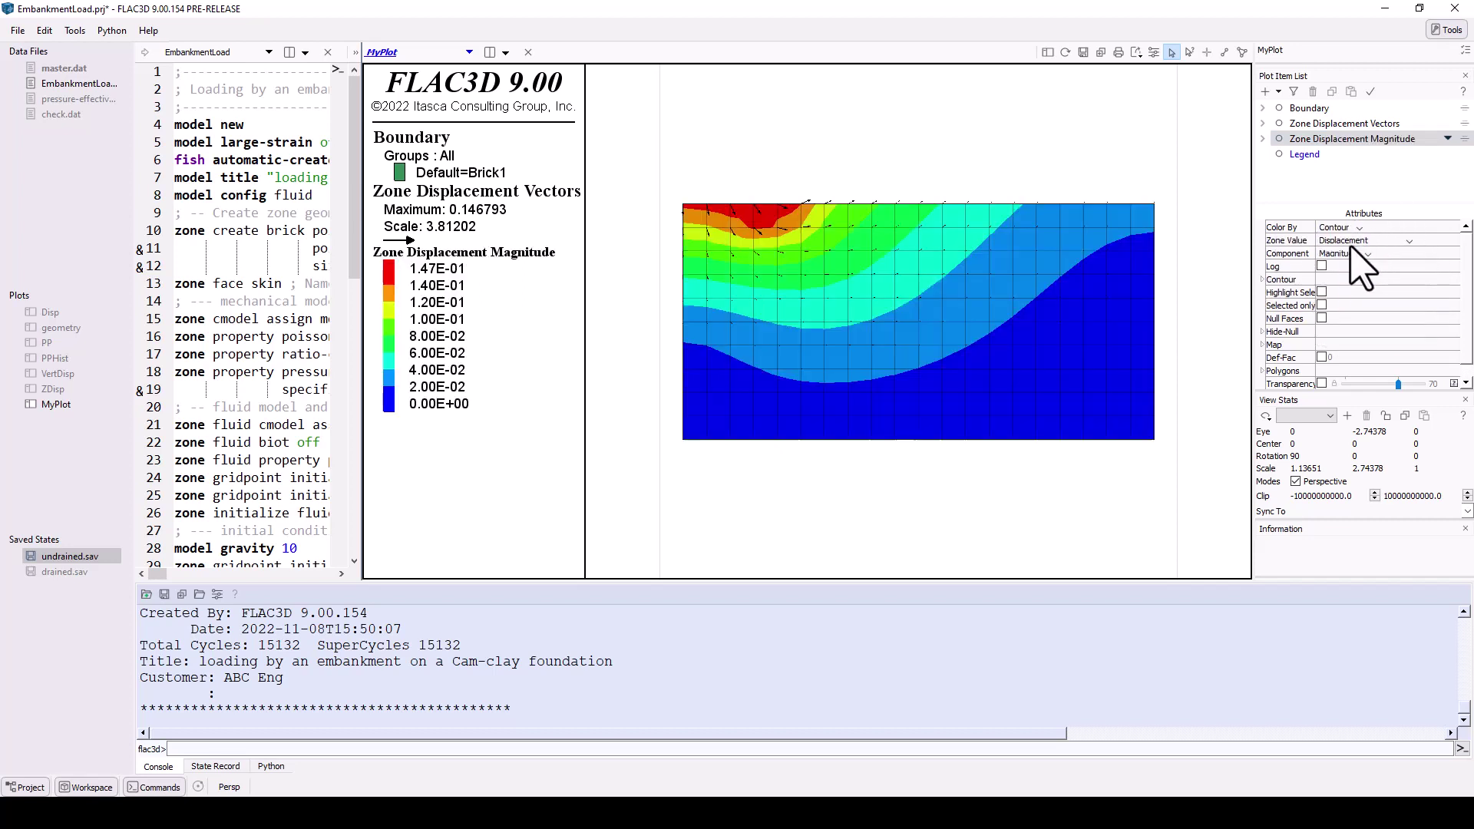
pyautogui.click(1410, 241)
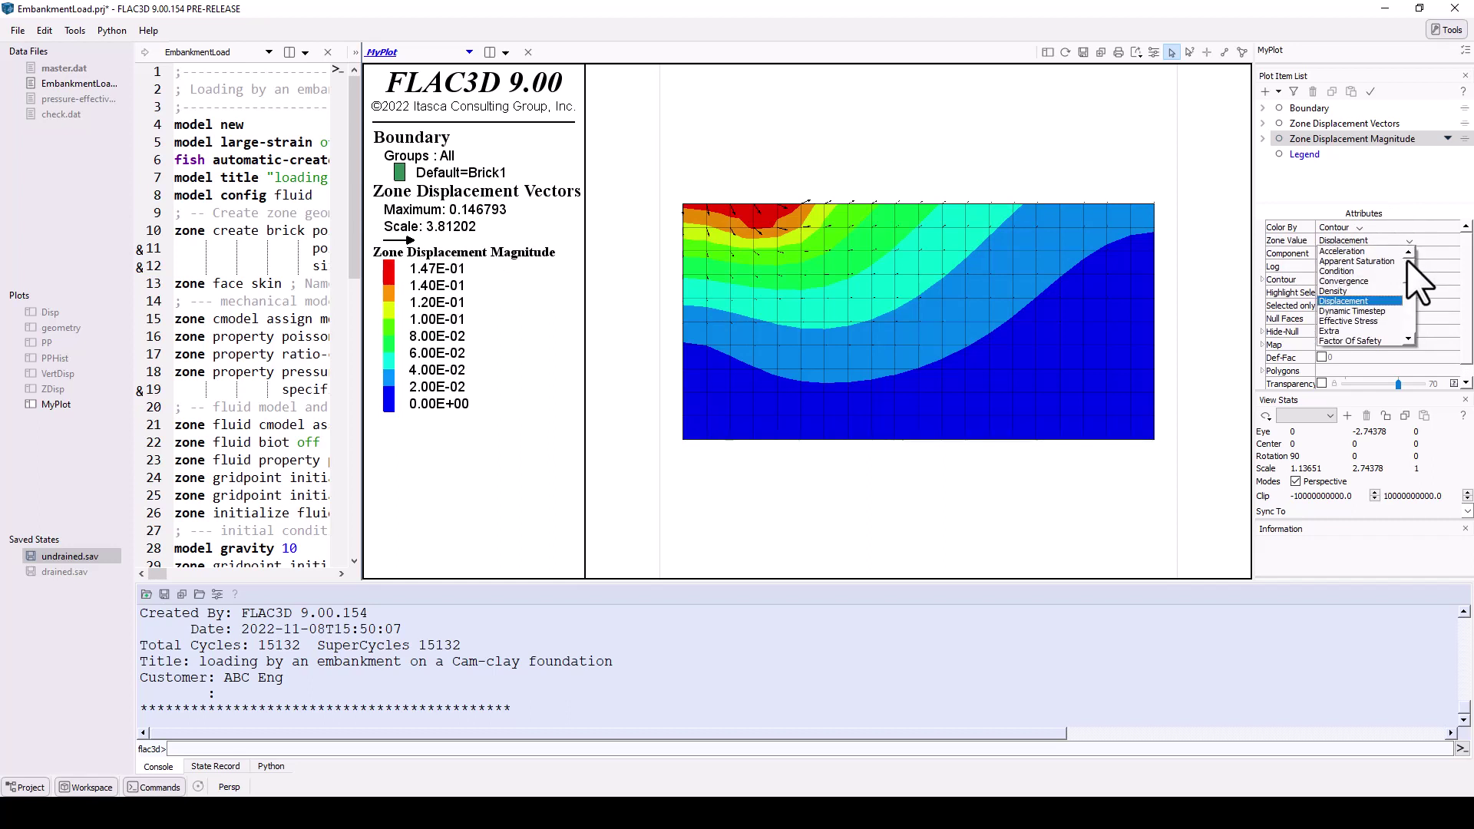
pyautogui.scroll(-2, 1414, 286)
pyautogui.moveTo(1413, 286); pyautogui.dragTo(1406, 188)
pyautogui.click(1406, 186)
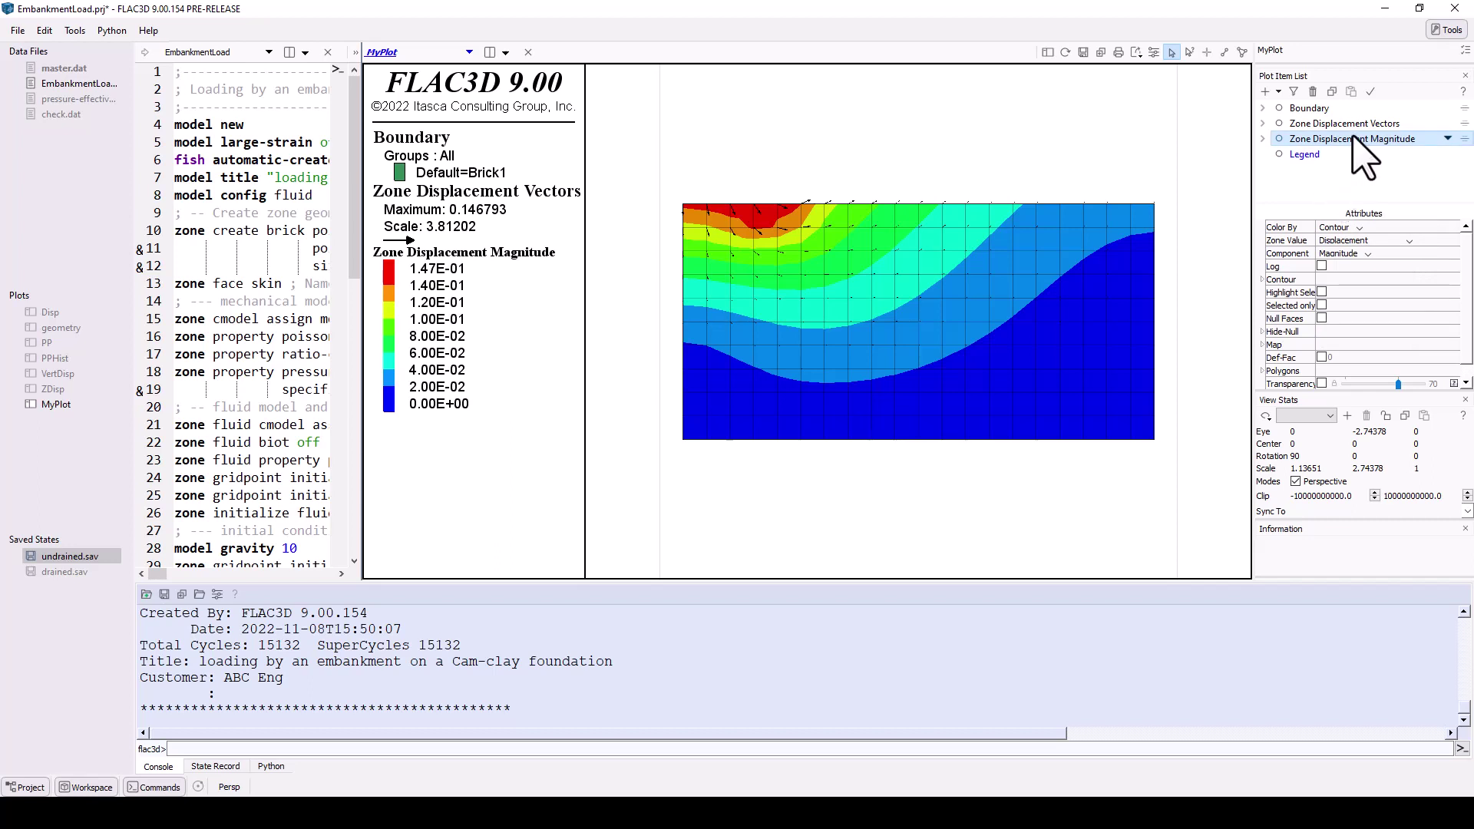
# Move displacement magnitude above the vectors and give the vectors a fixed scale of 10.
pyautogui.moveTo(1352, 140)
pyautogui.mouseDown()
pyautogui.moveTo(1353, 125)
pyautogui.moveTo(1358, 140)
pyautogui.mouseUp()
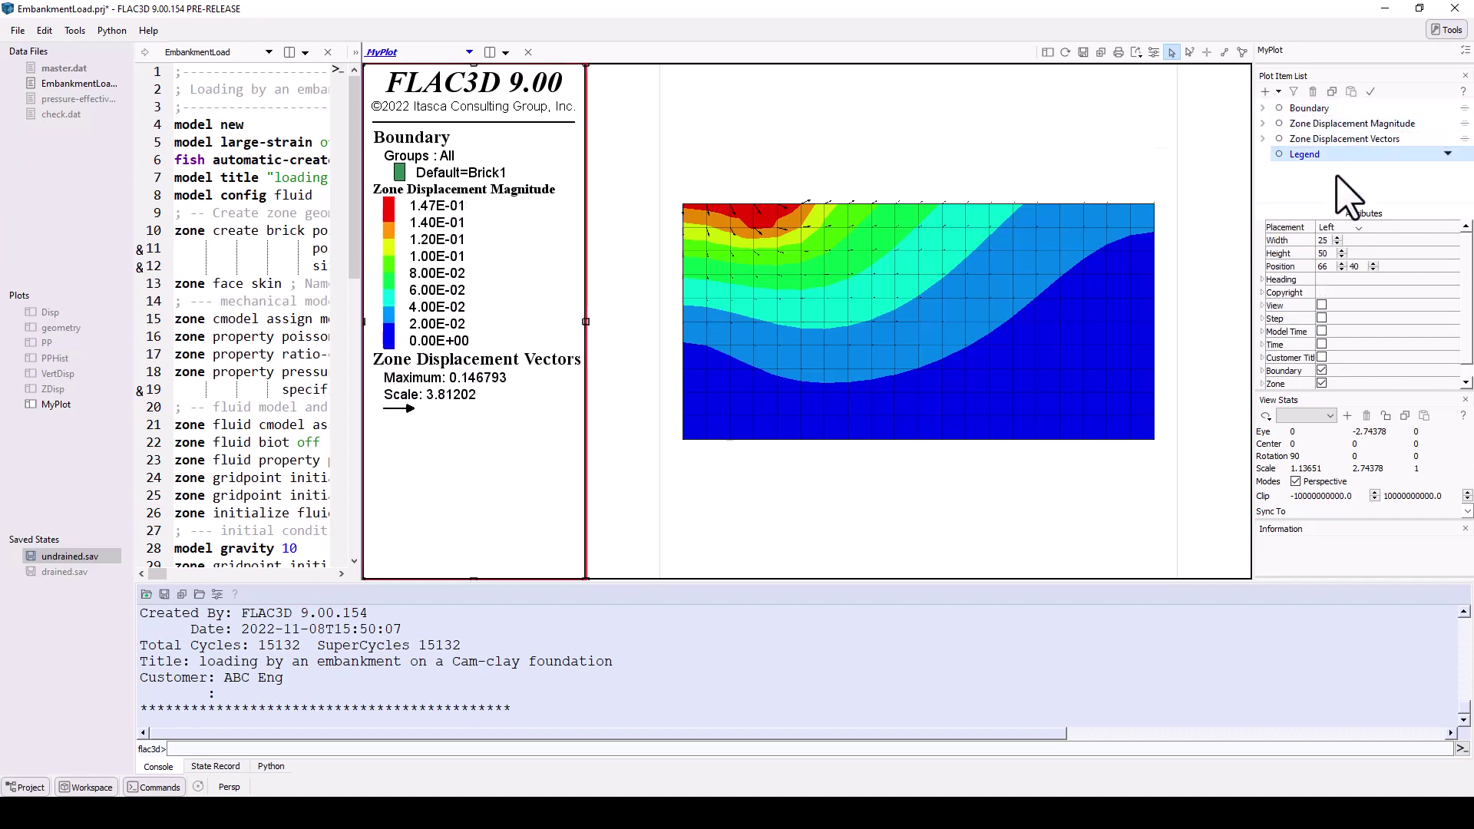
pyautogui.click(1355, 139)
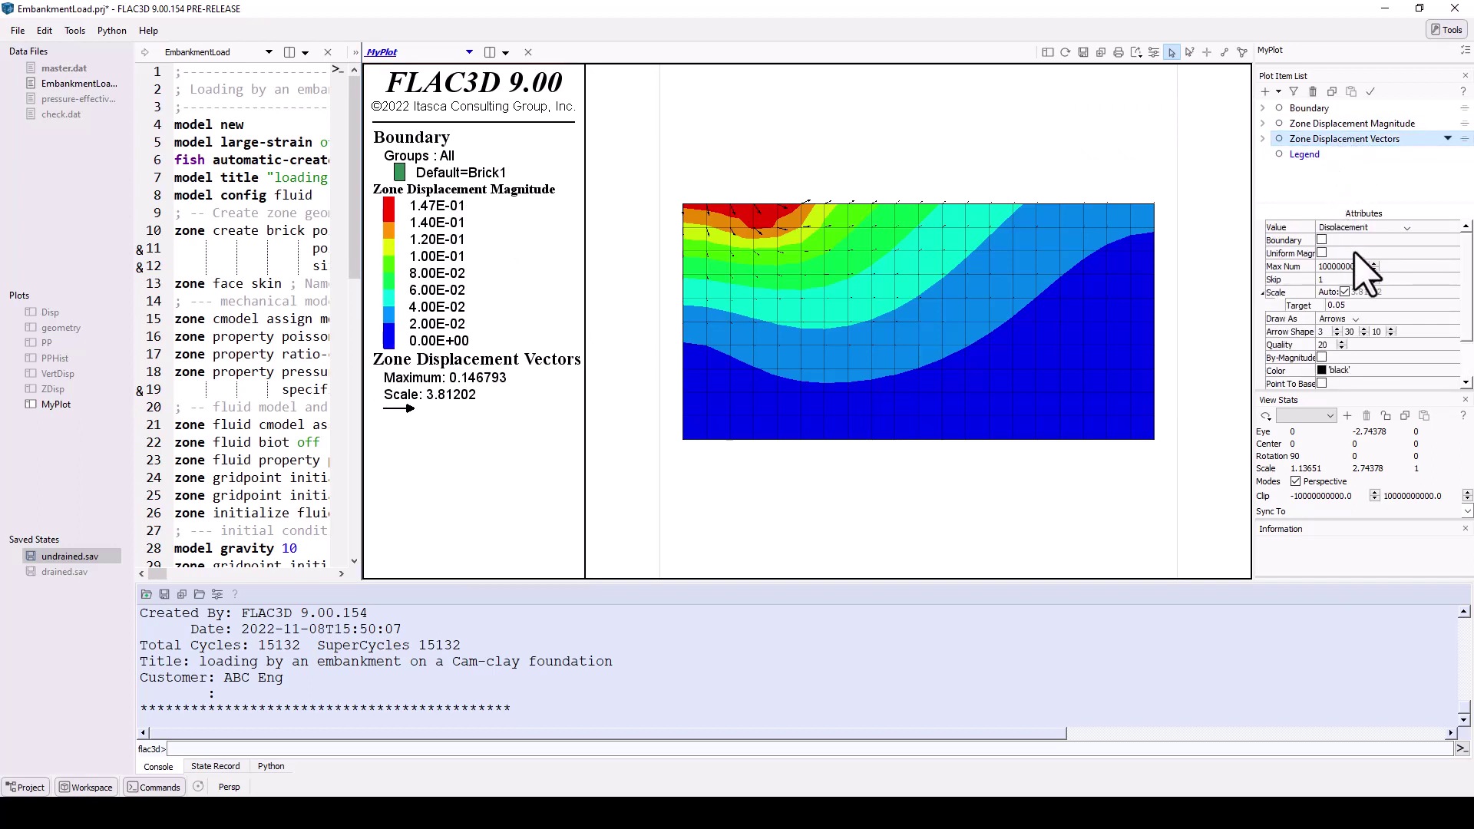
pyautogui.click(1345, 291)
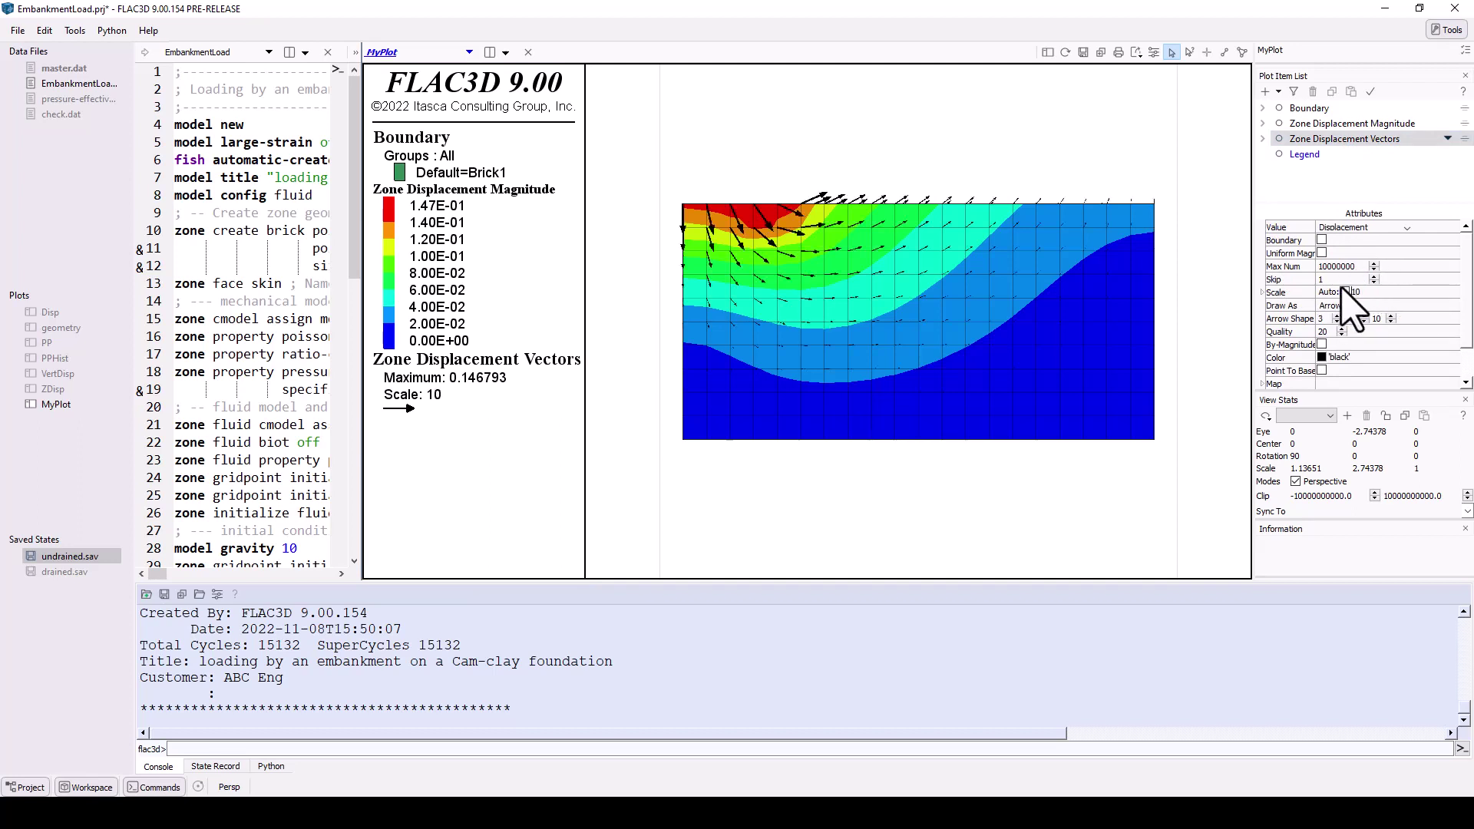
pyautogui.click(1321, 345)
pyautogui.click(1321, 344)
# Export MyPlot as a bitmap image named MyPlot.
pyautogui.rightClick(1077, 121)
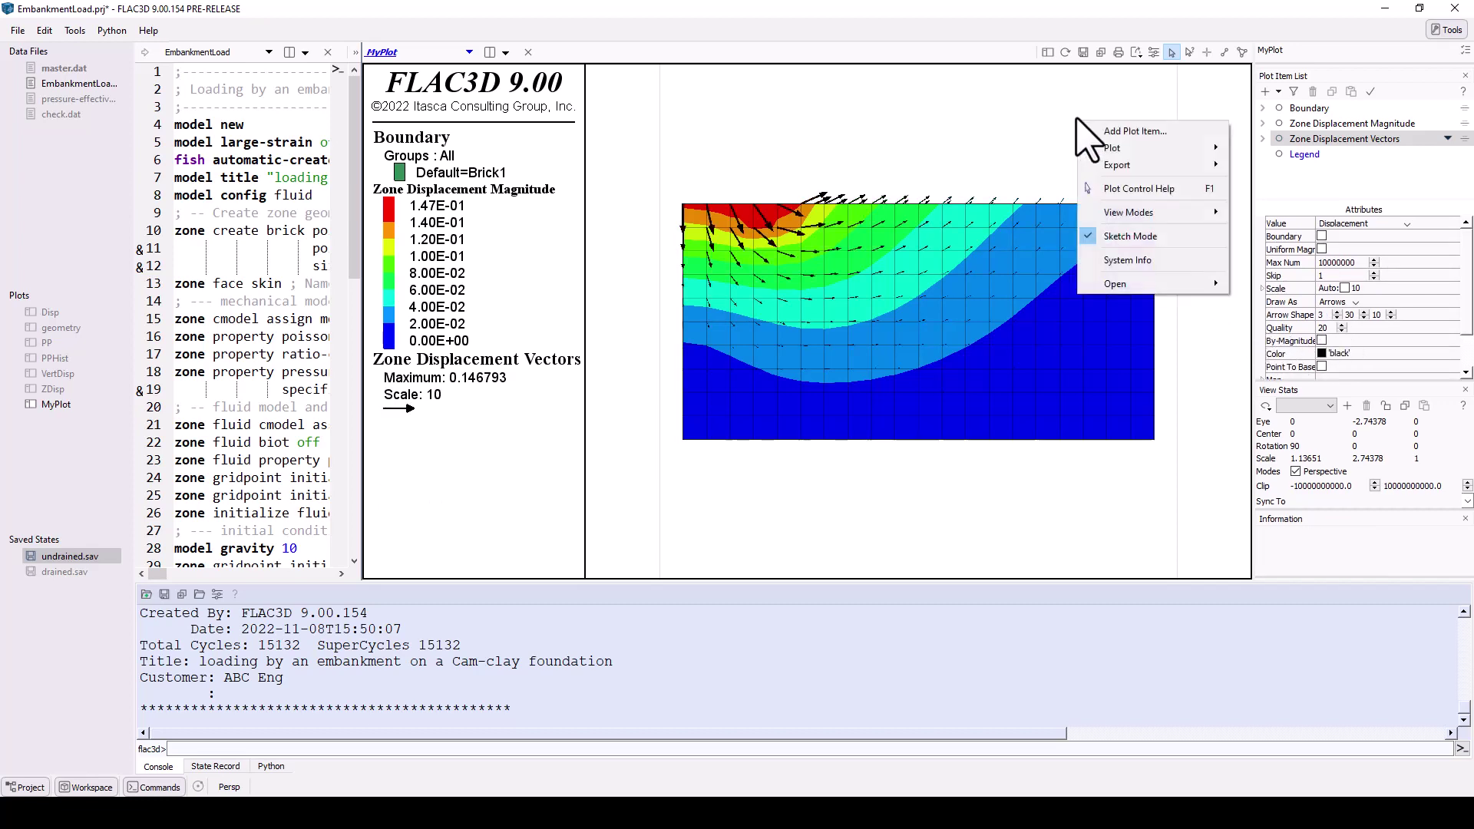
pyautogui.moveTo(1139, 166)
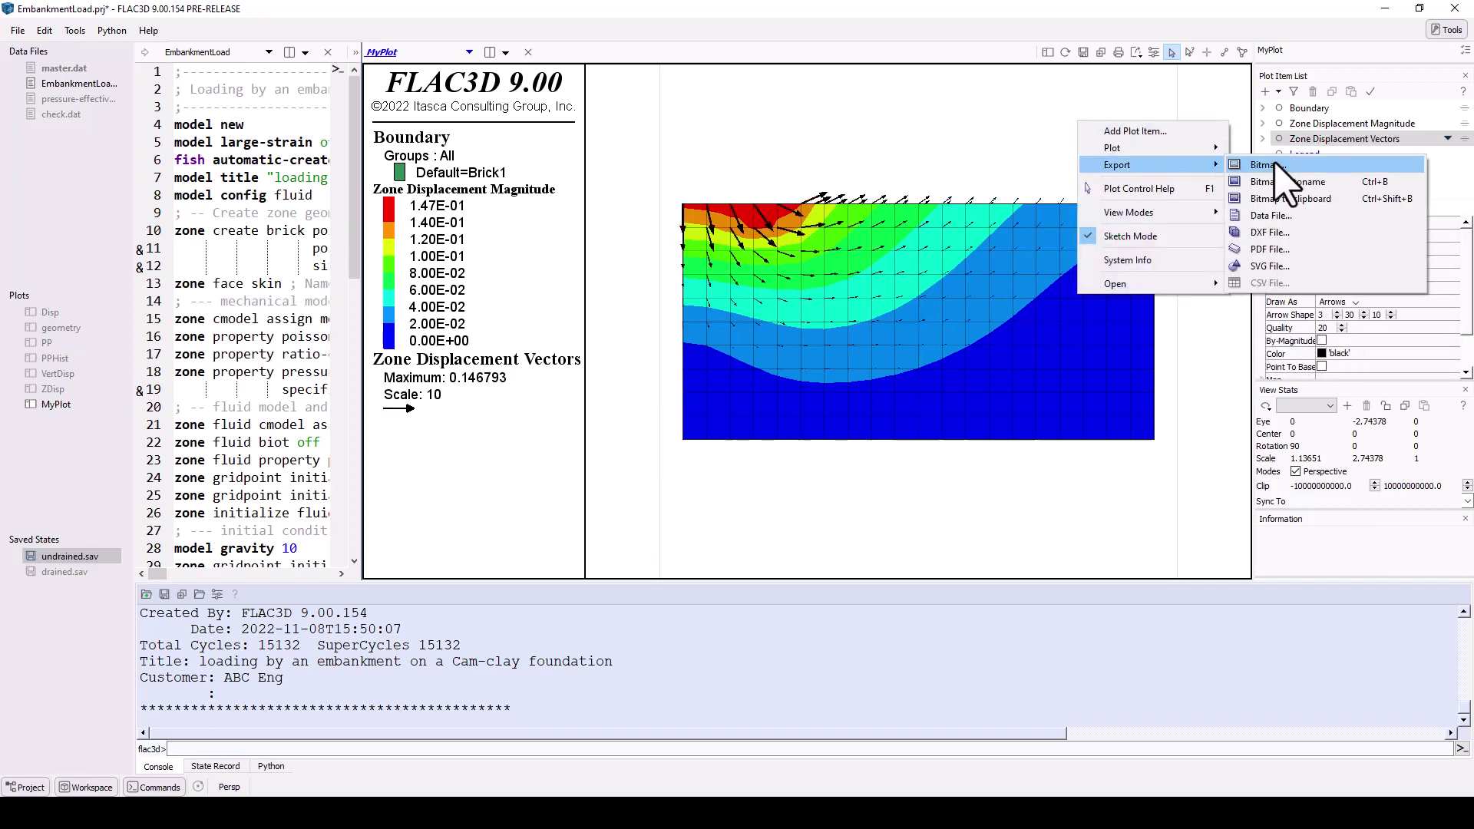
pyautogui.click(1276, 170)
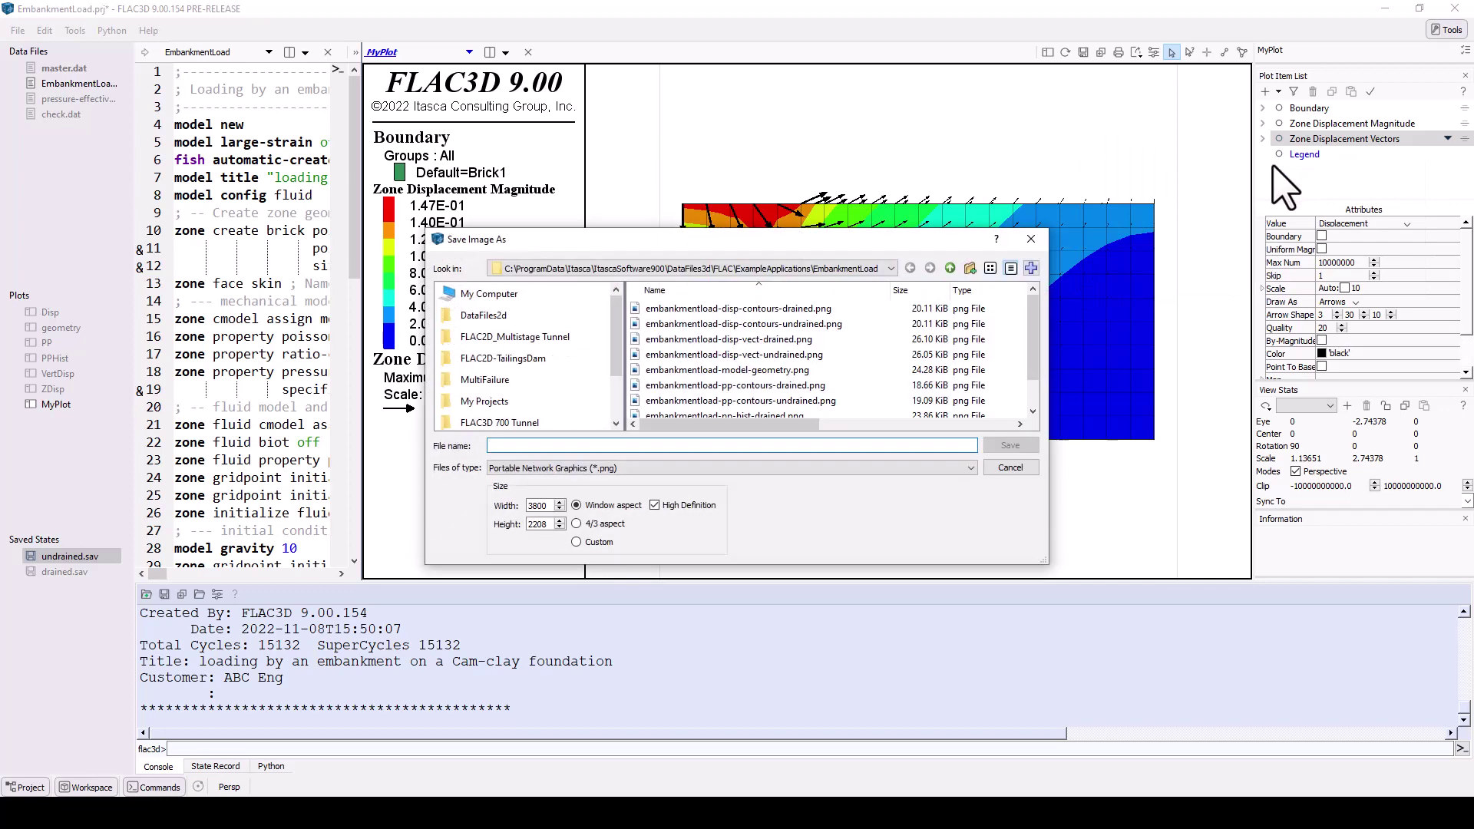
pyautogui.write('MyPlot')
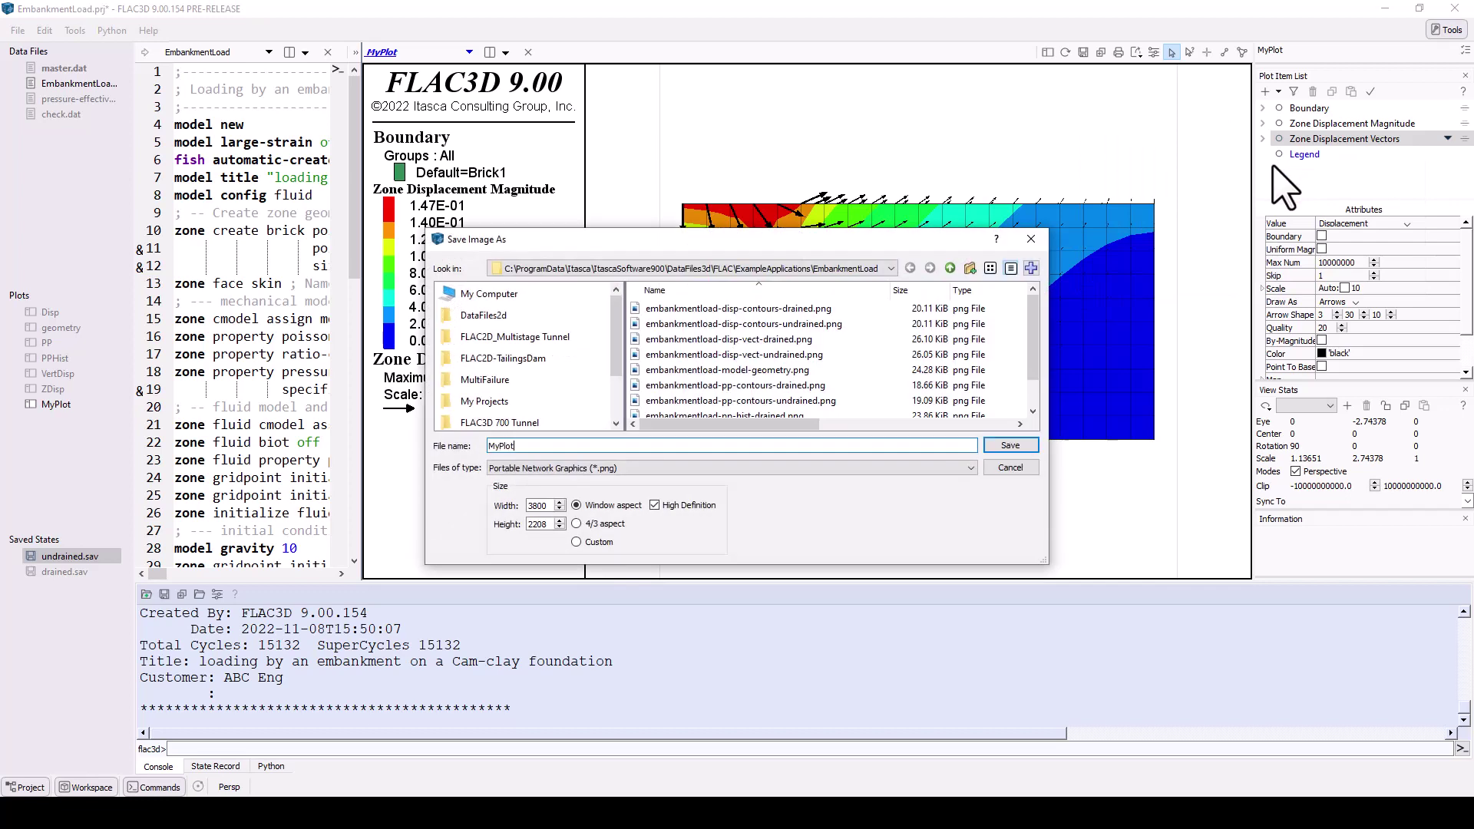
pyautogui.press('Return')
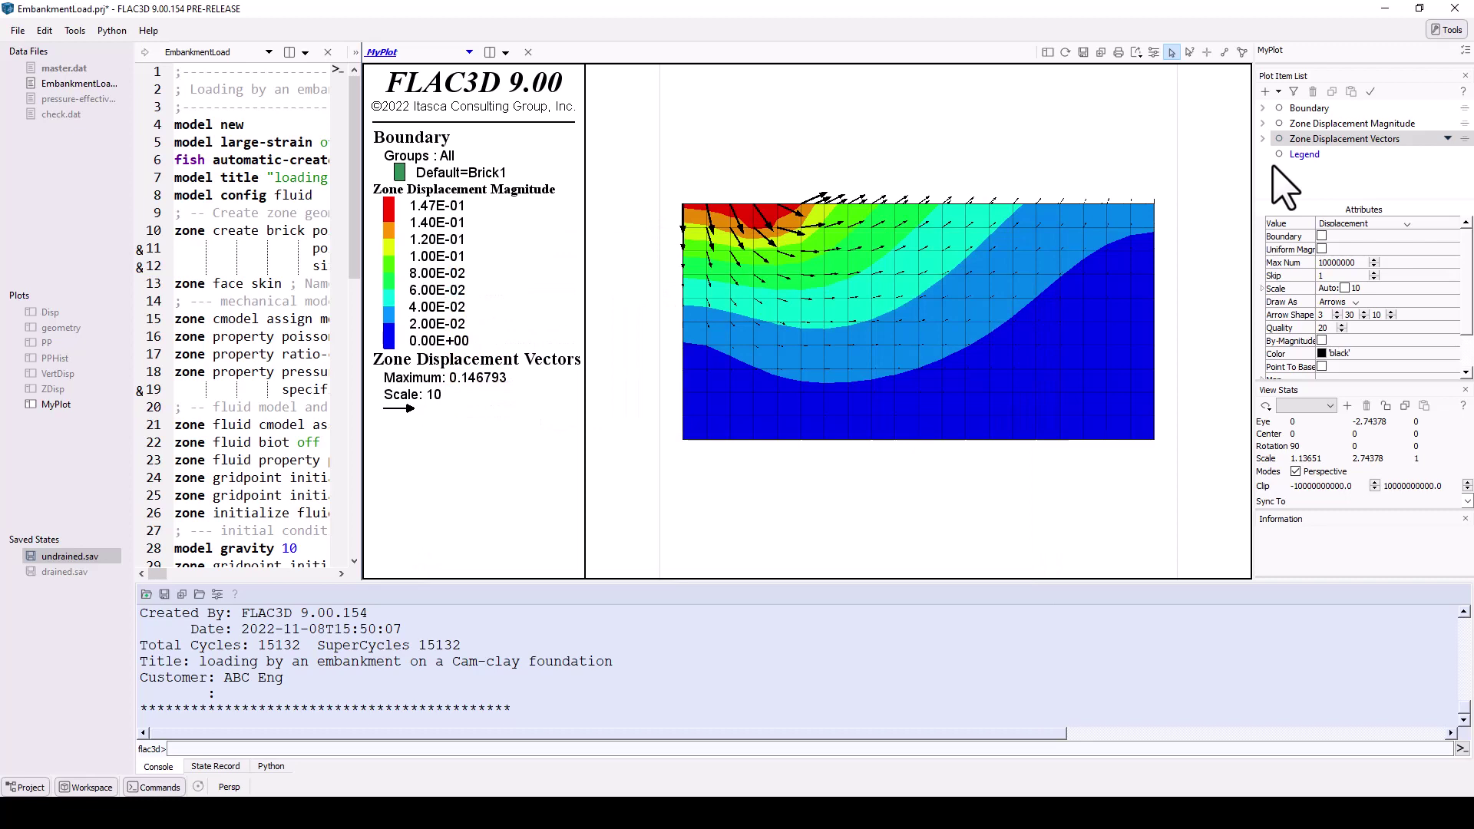
# Export MyPlot as a command data file named MyPlot.dat.
pyautogui.rightClick(1113, 113)
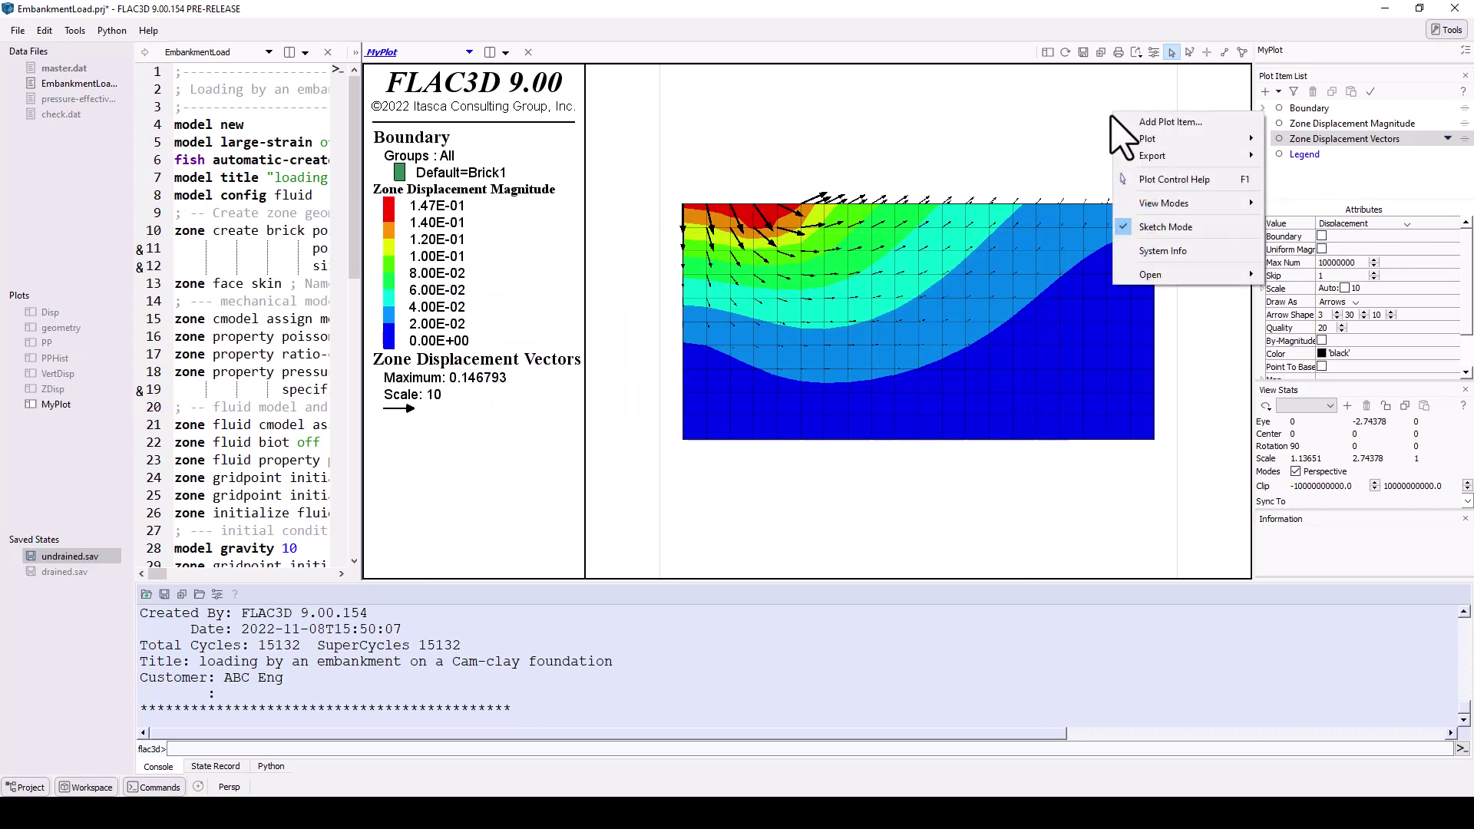
pyautogui.moveTo(1221, 155)
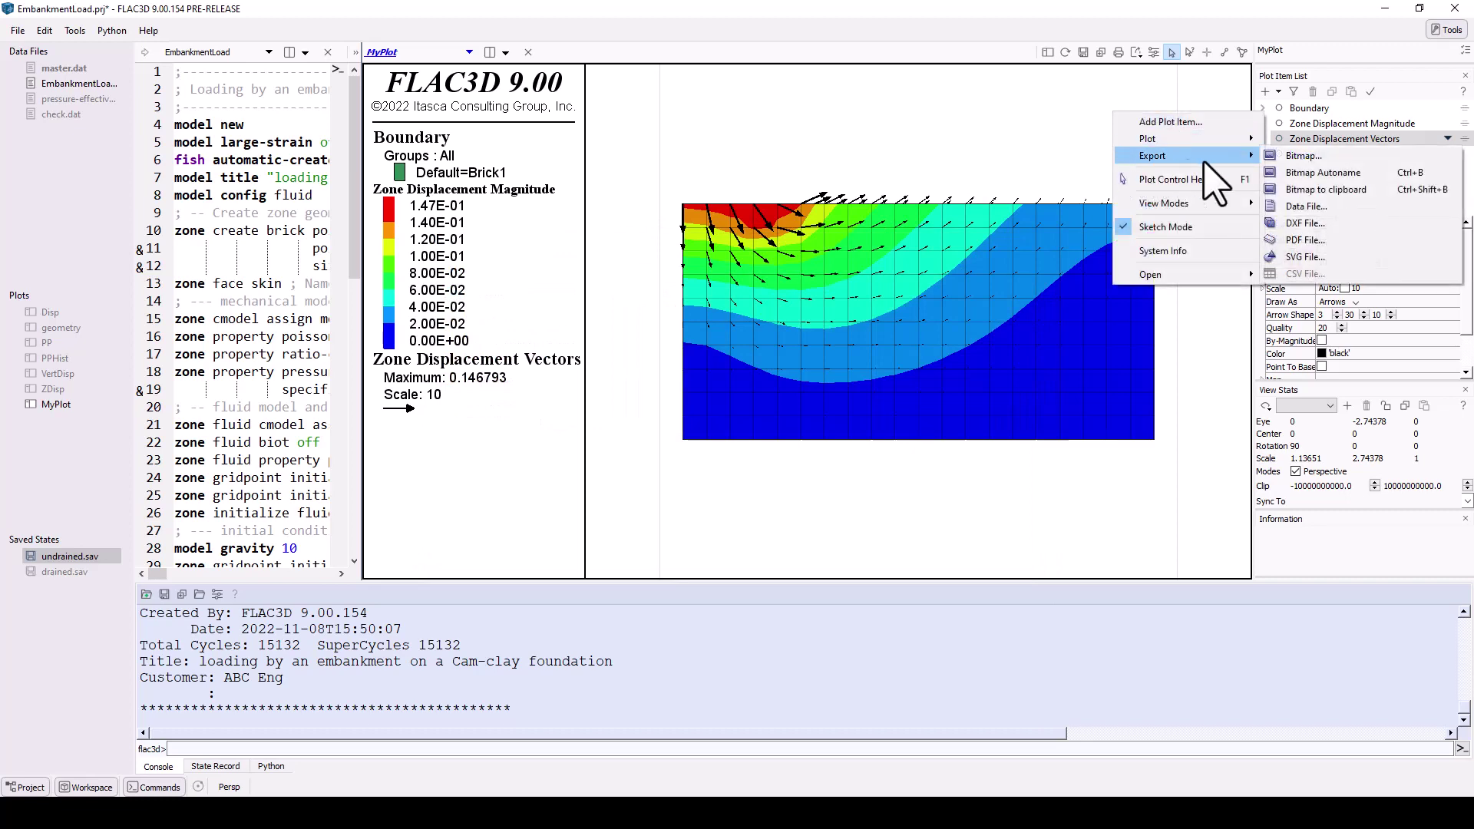
pyautogui.click(1325, 204)
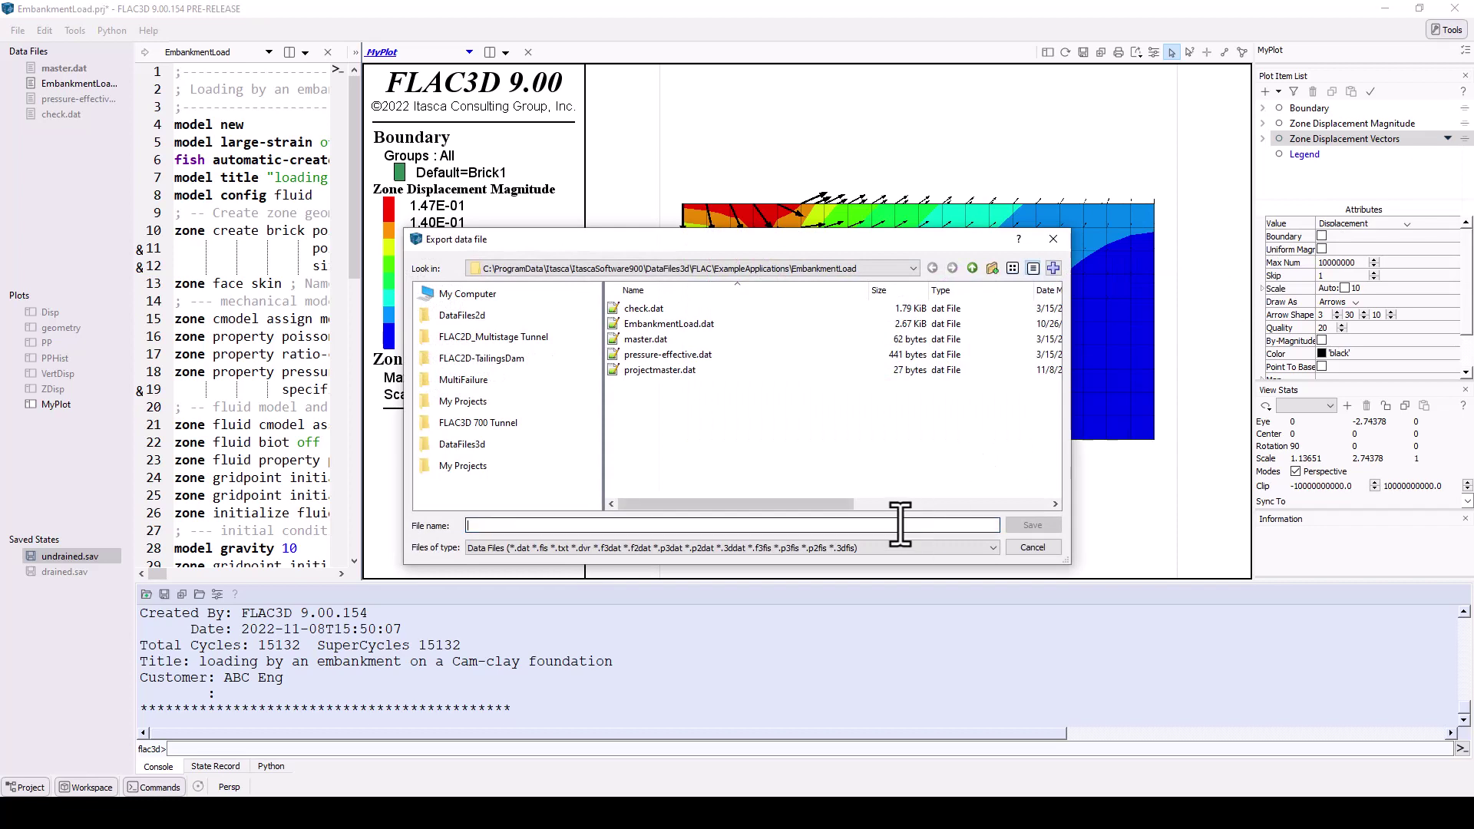
pyautogui.write('MyPlot')
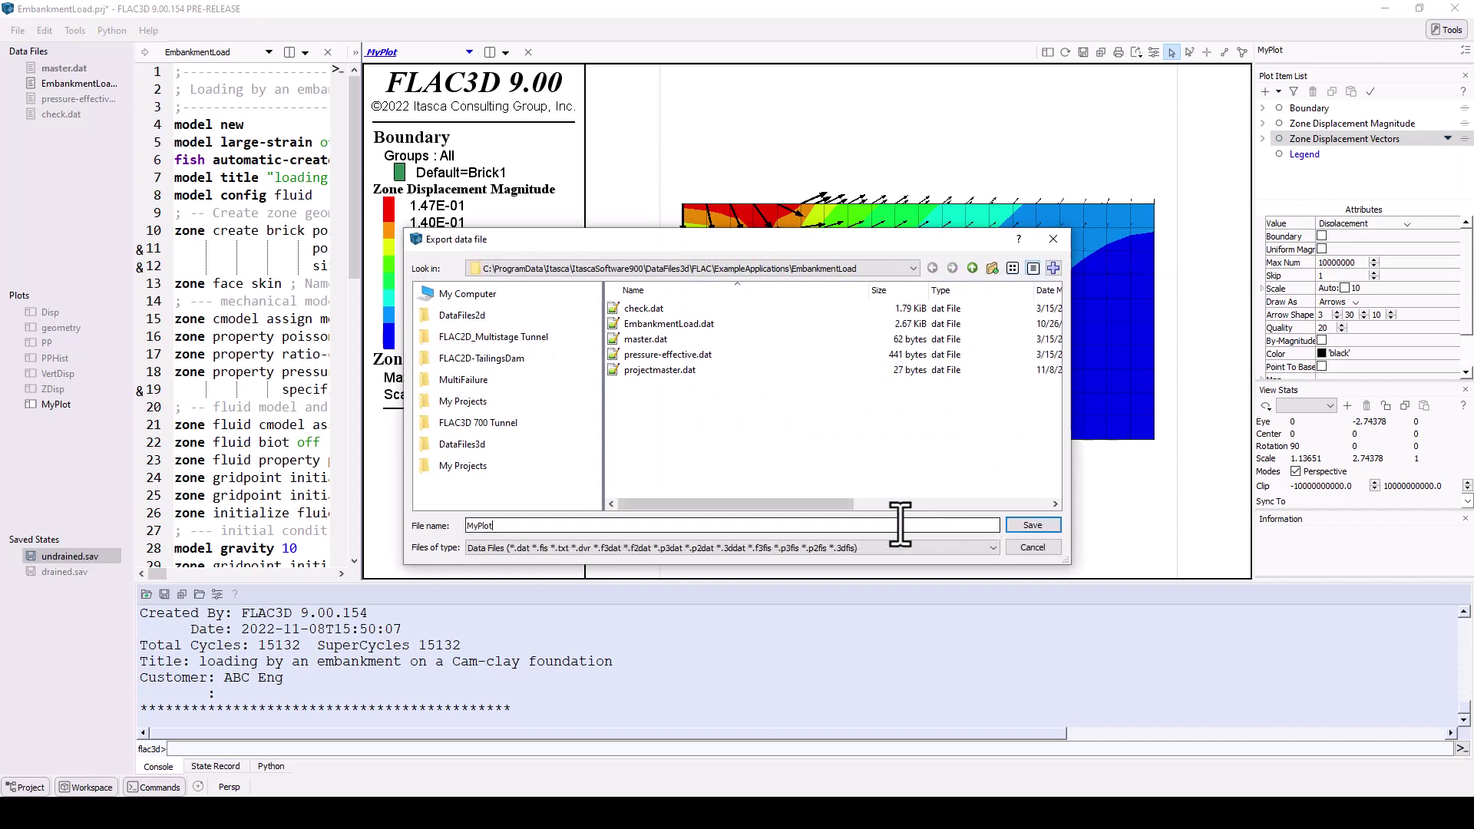
pyautogui.press('Return')
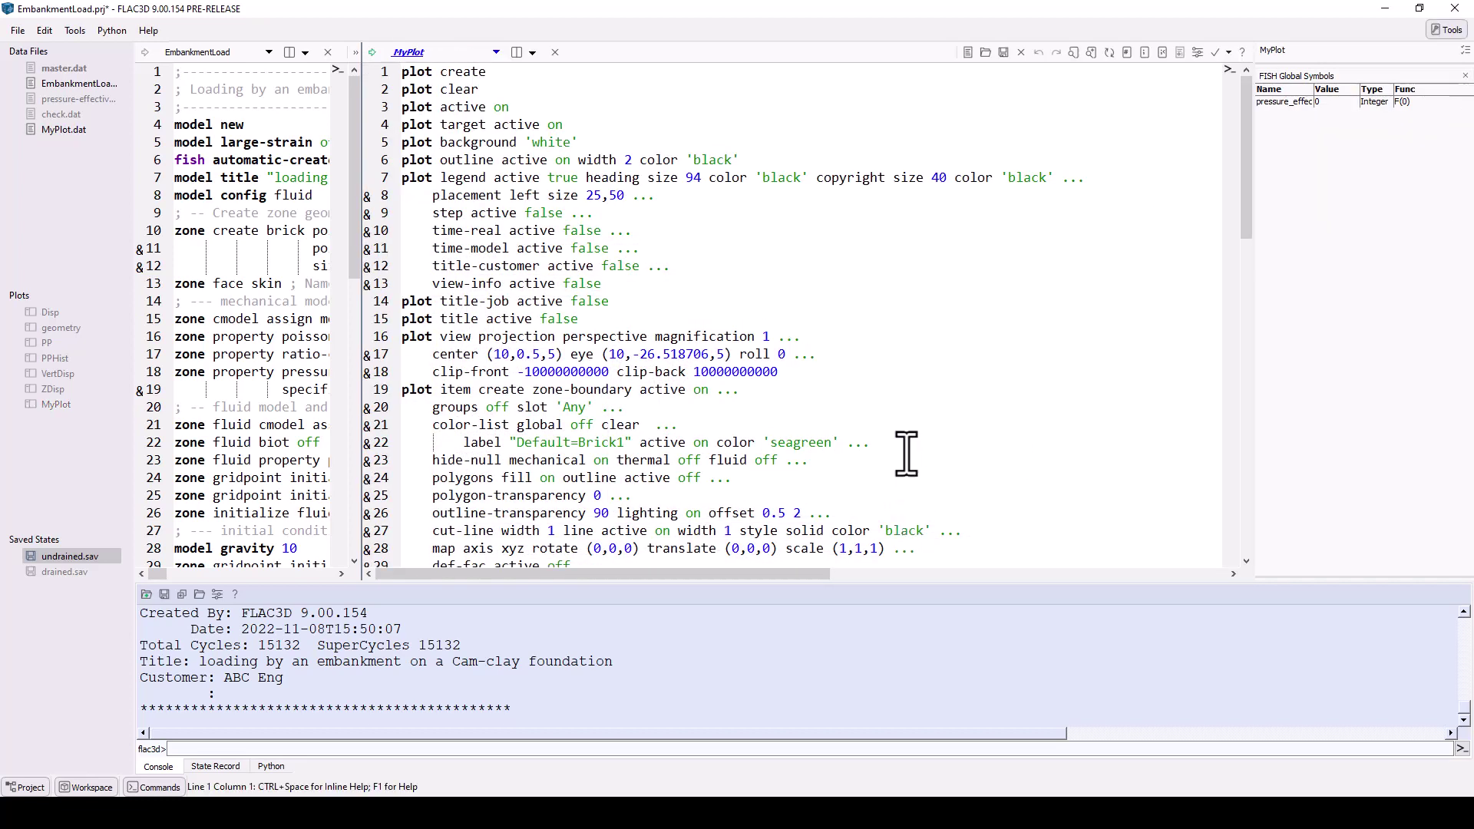
# Switch the right pane from MyPlot.dat back to the MyPlot plot view.
pyautogui.click(495, 52)
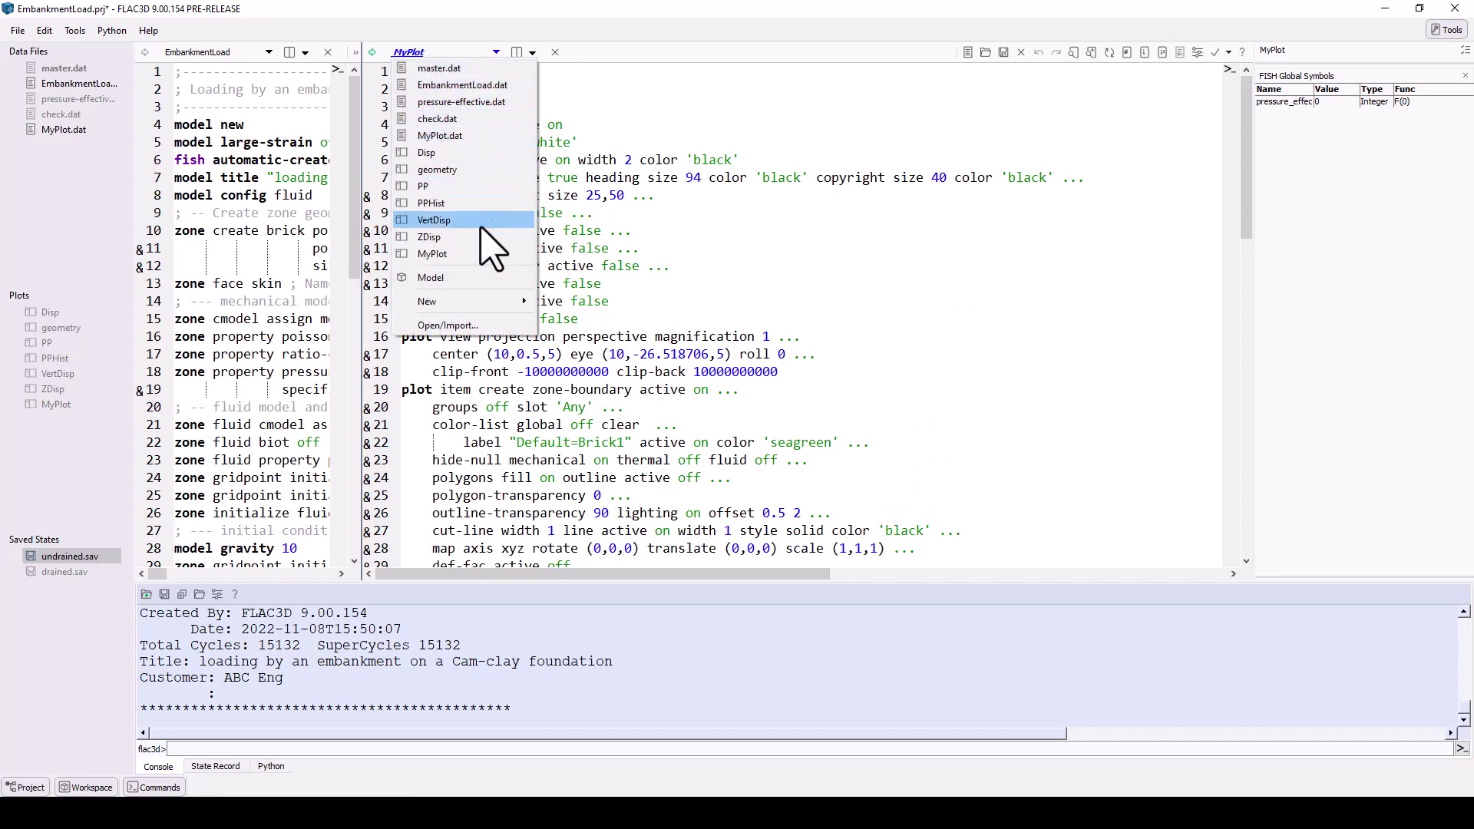
pyautogui.click(489, 257)
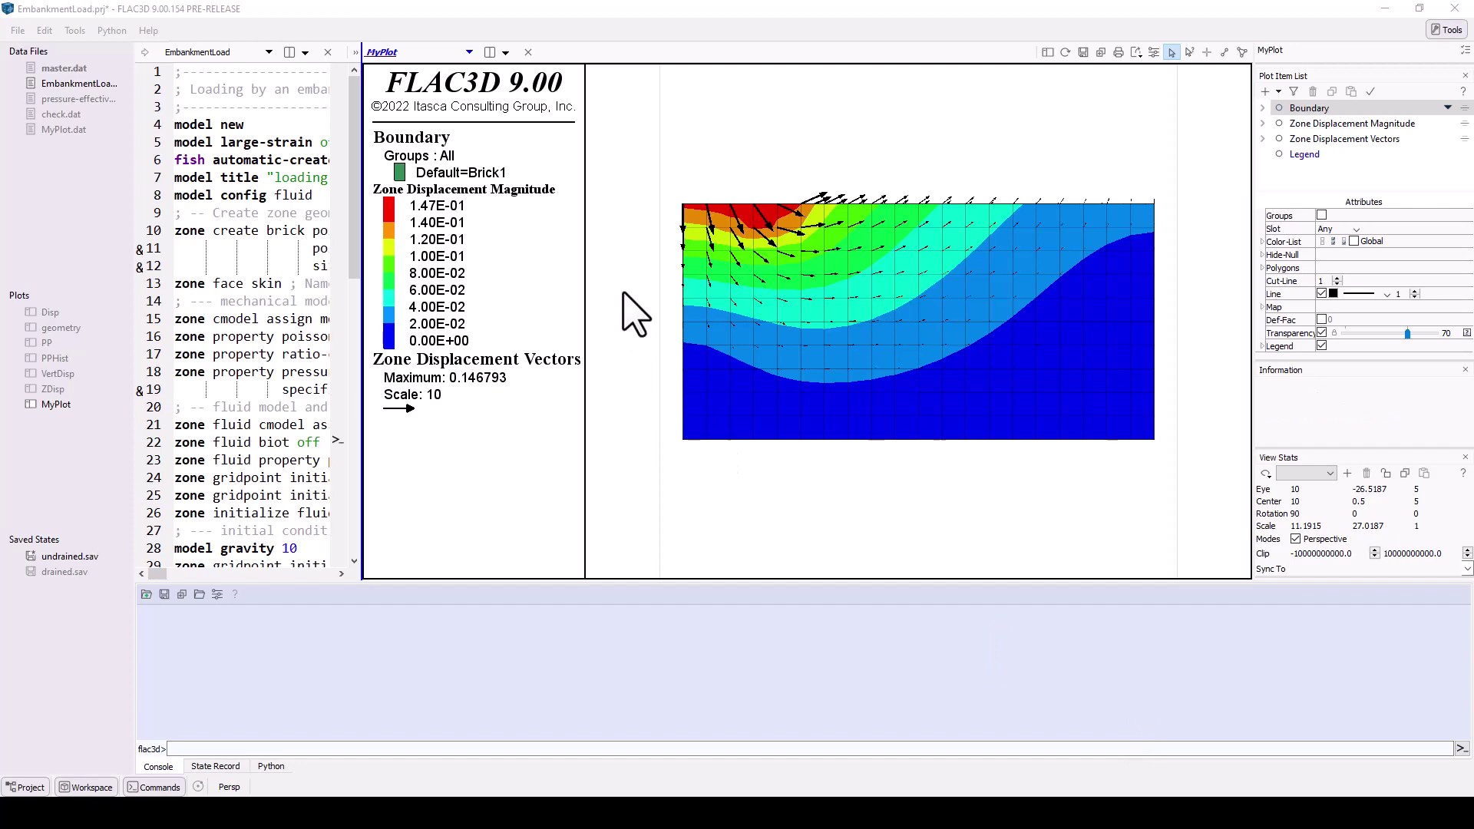
# Close MyPlot and show help for the model large-strain and zone property commands in EmbankmentLoad.
pyautogui.click(528, 53)
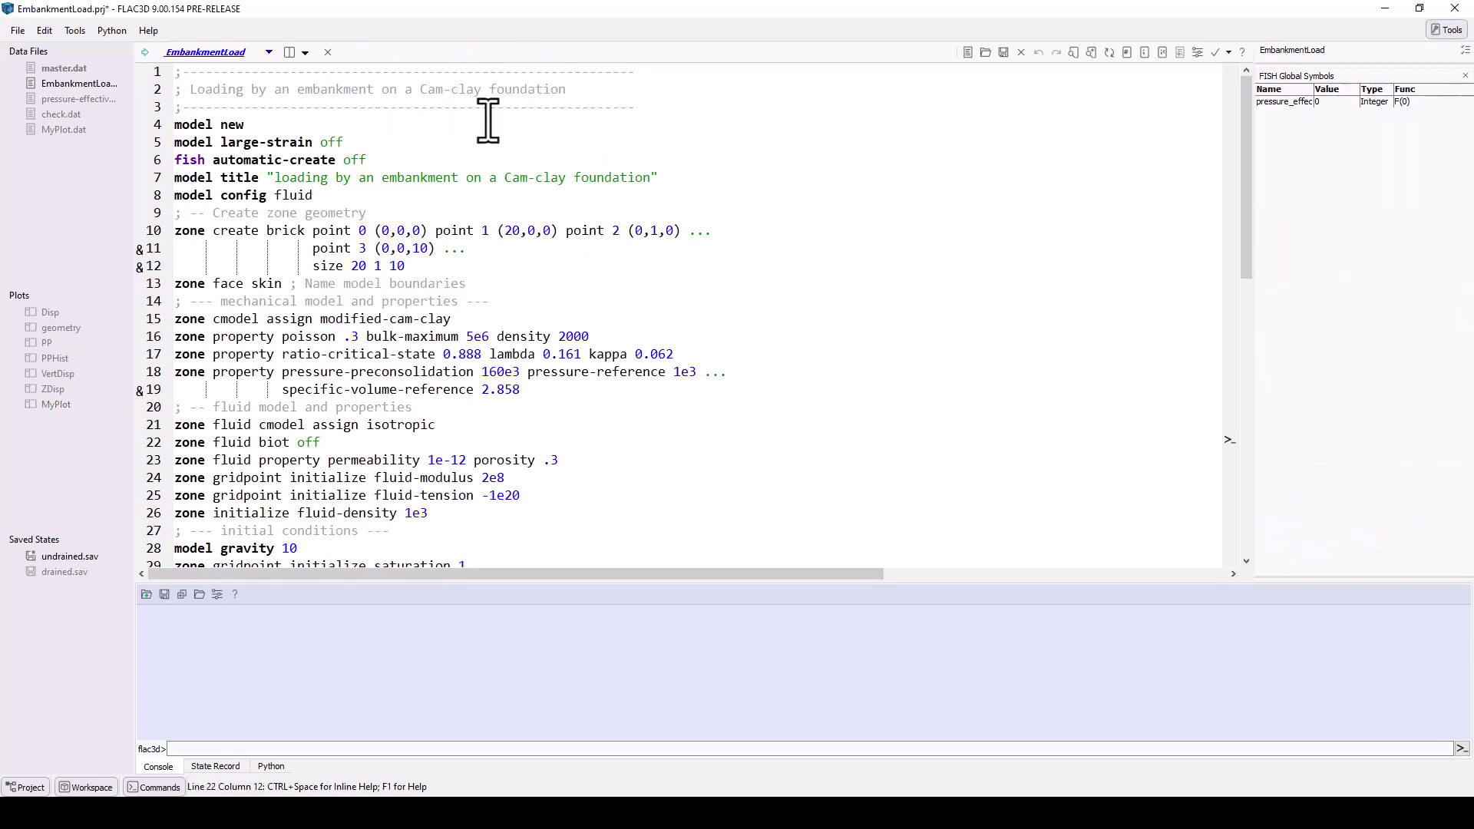
pyautogui.click(283, 142)
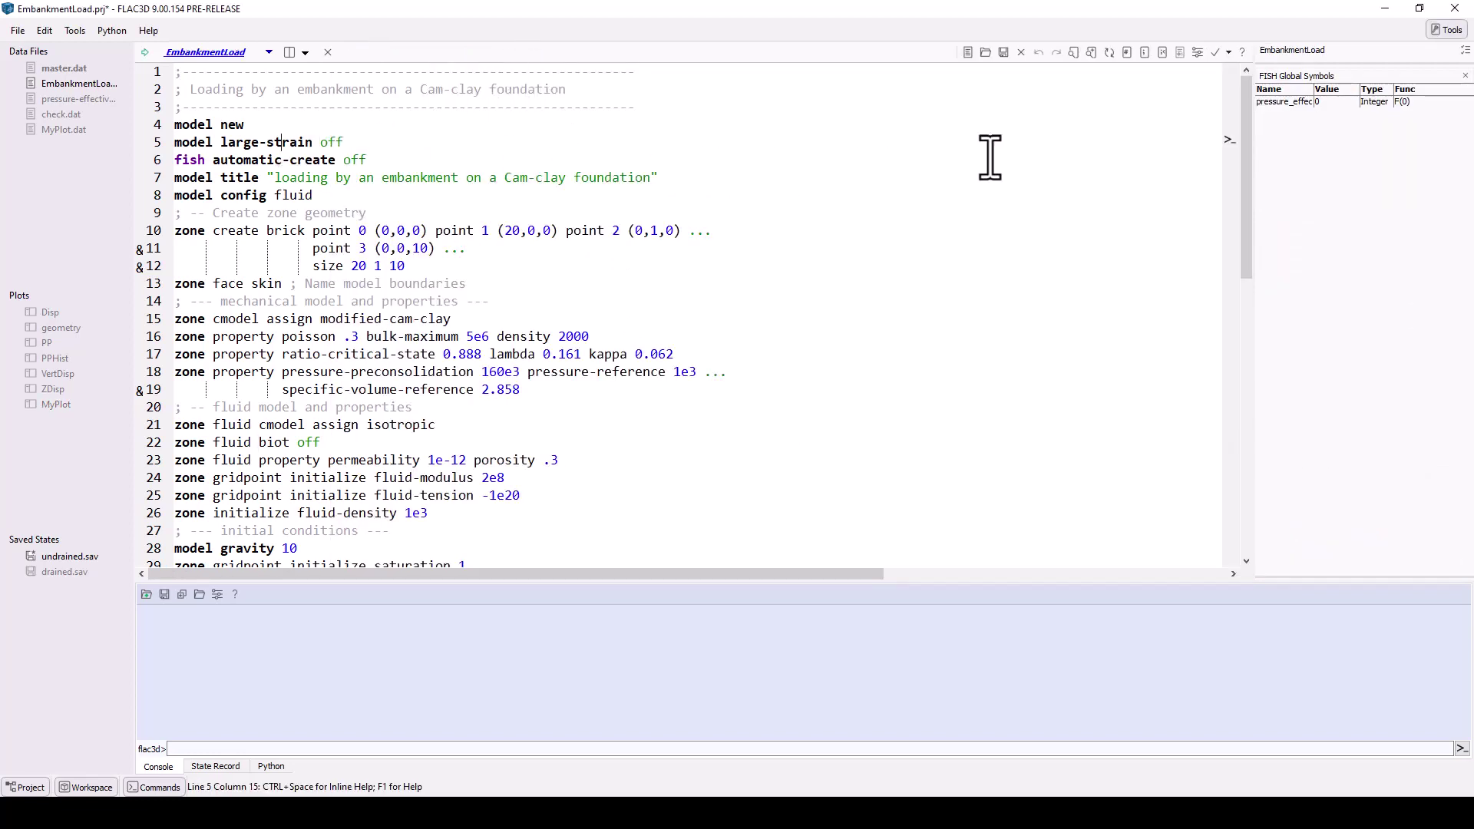
pyautogui.click(1241, 52)
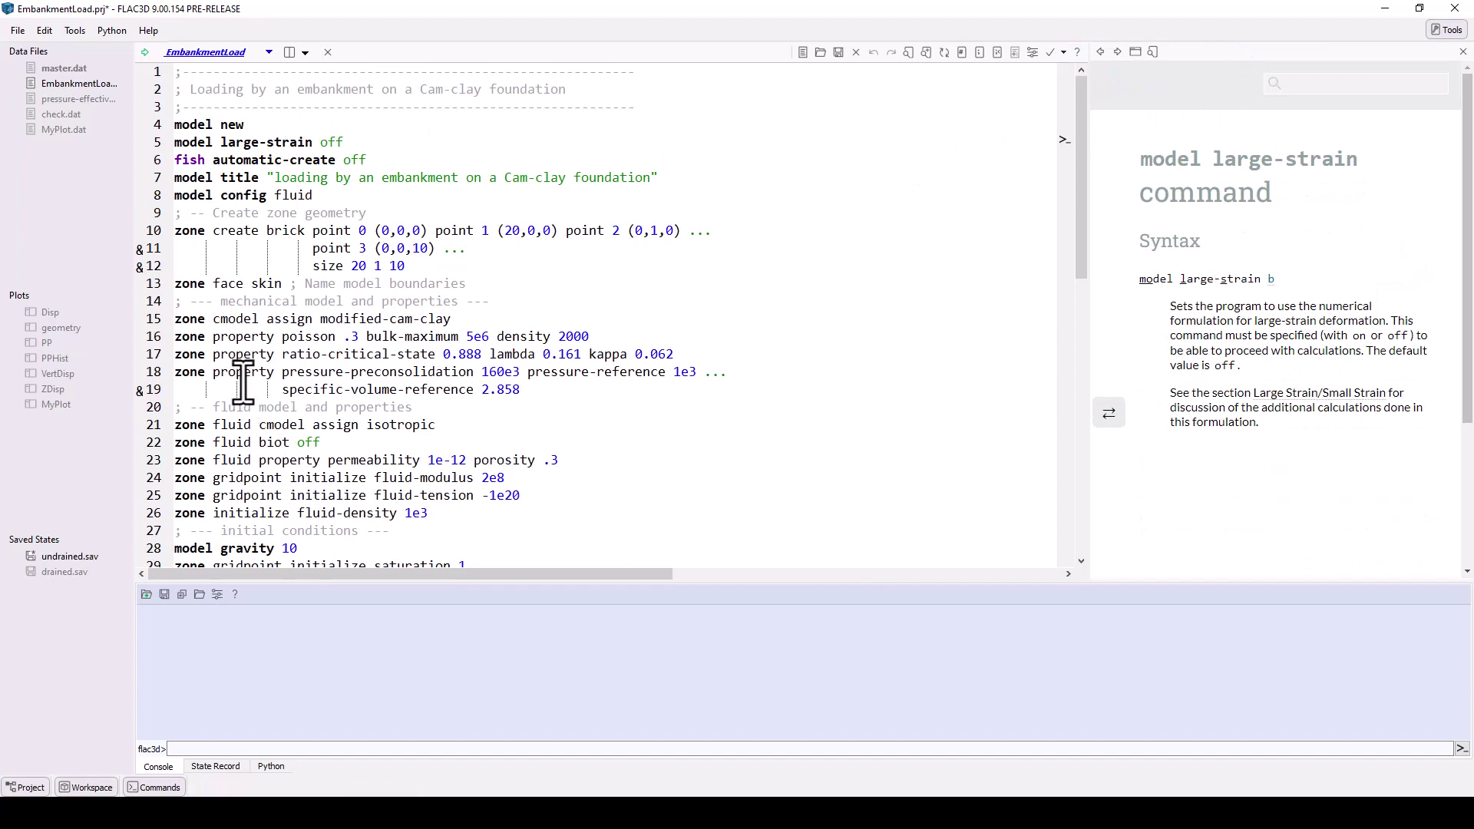
pyautogui.click(243, 379)
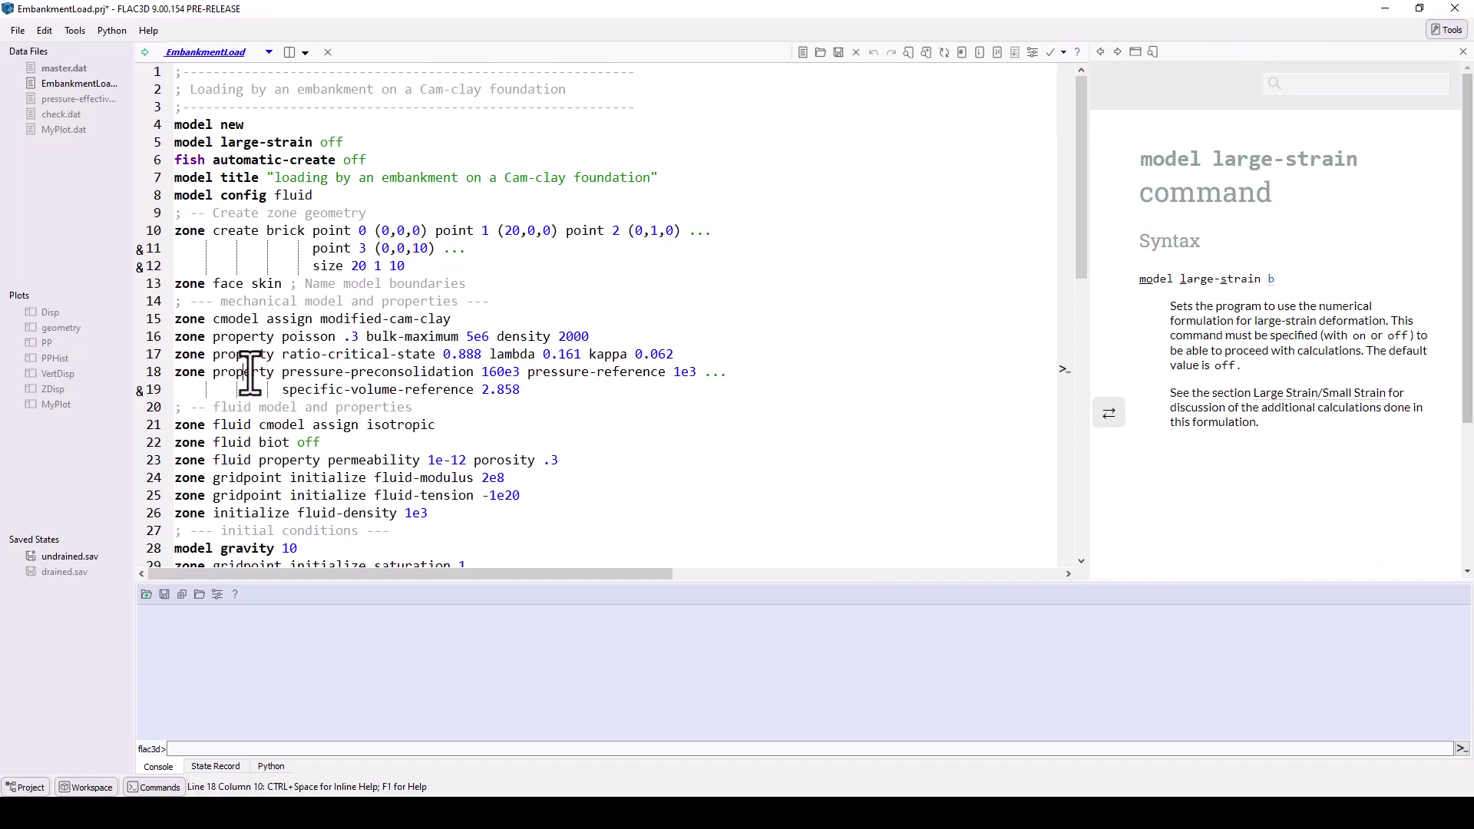
pyautogui.click(1074, 52)
pyautogui.scroll(-3, 1144, 307)
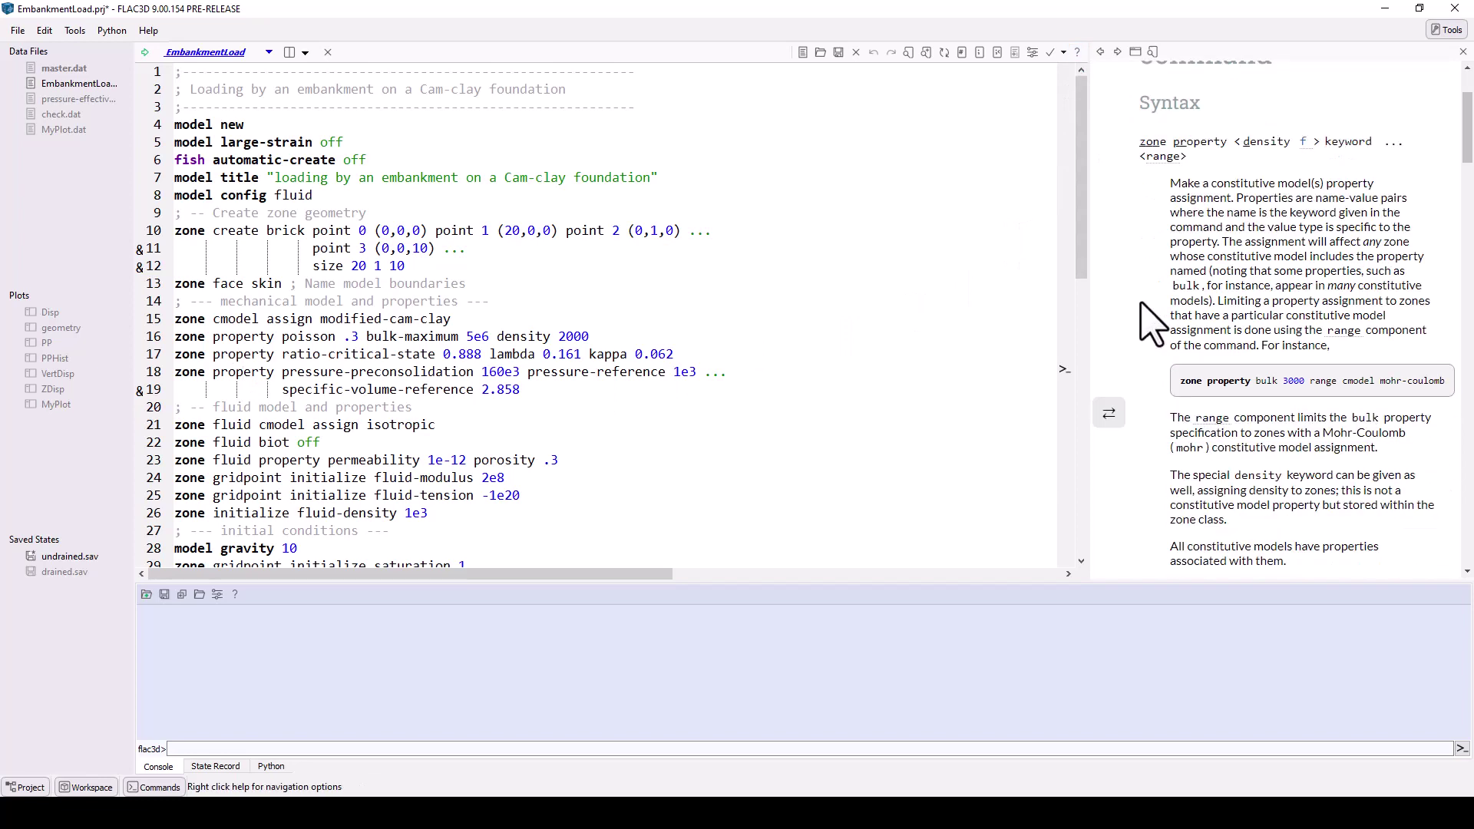
pyautogui.scroll(-8, 1149, 322)
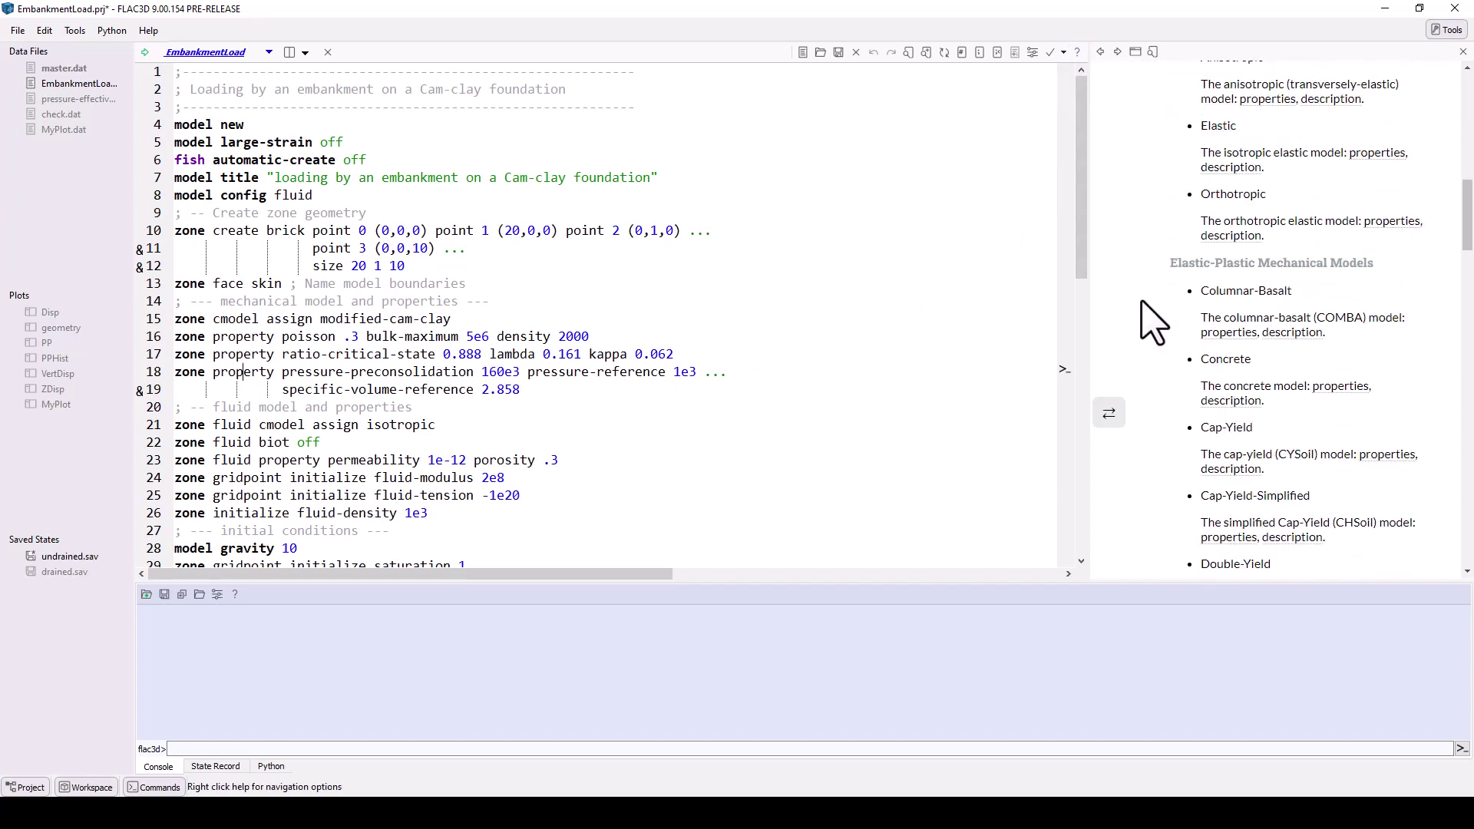
pyautogui.scroll(10, 1144, 311)
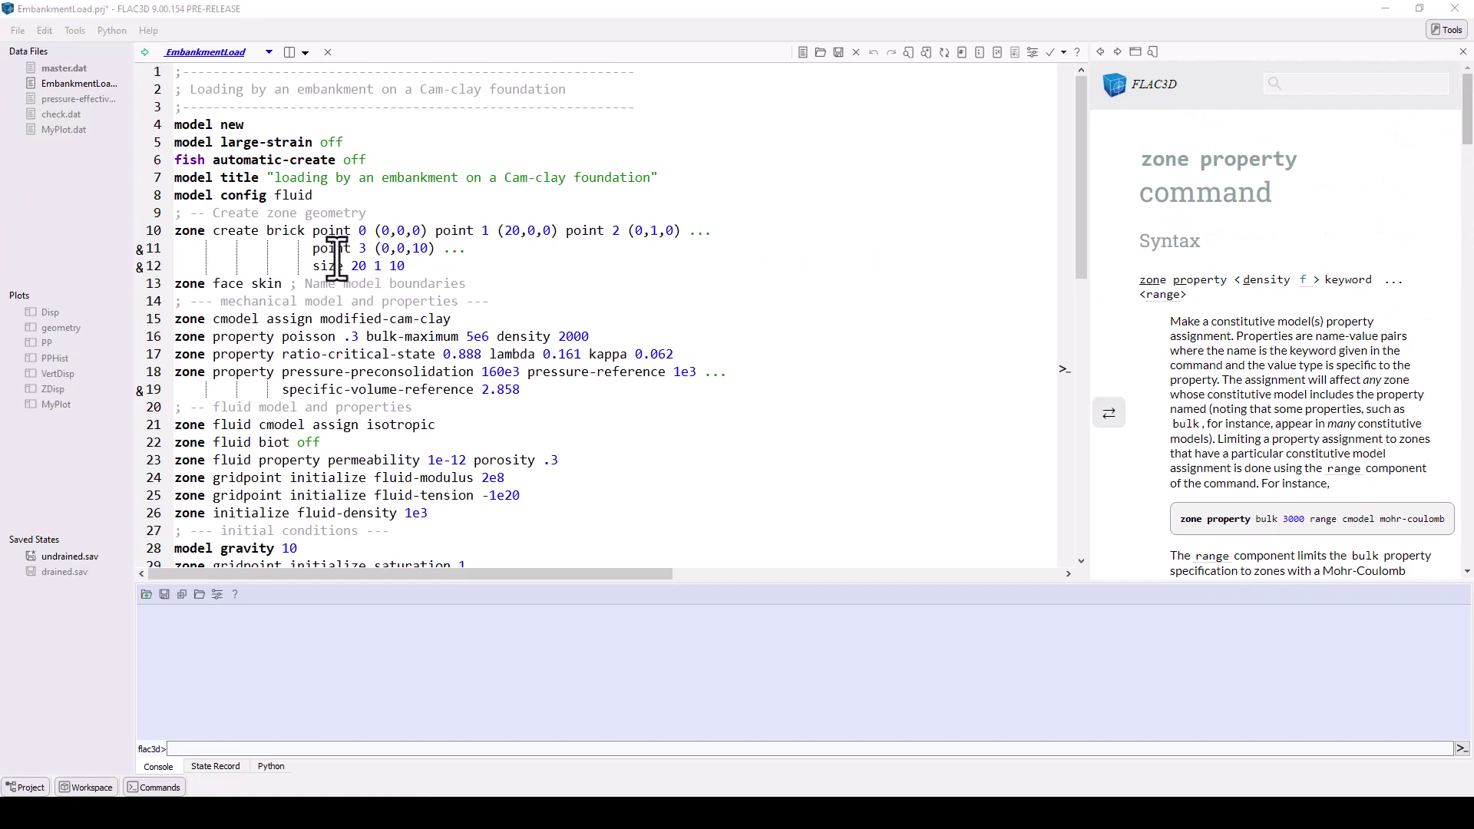
# Open pressure-effective.dat and show help for its zone.prop FISH function.
pyautogui.doubleClick(74, 99)
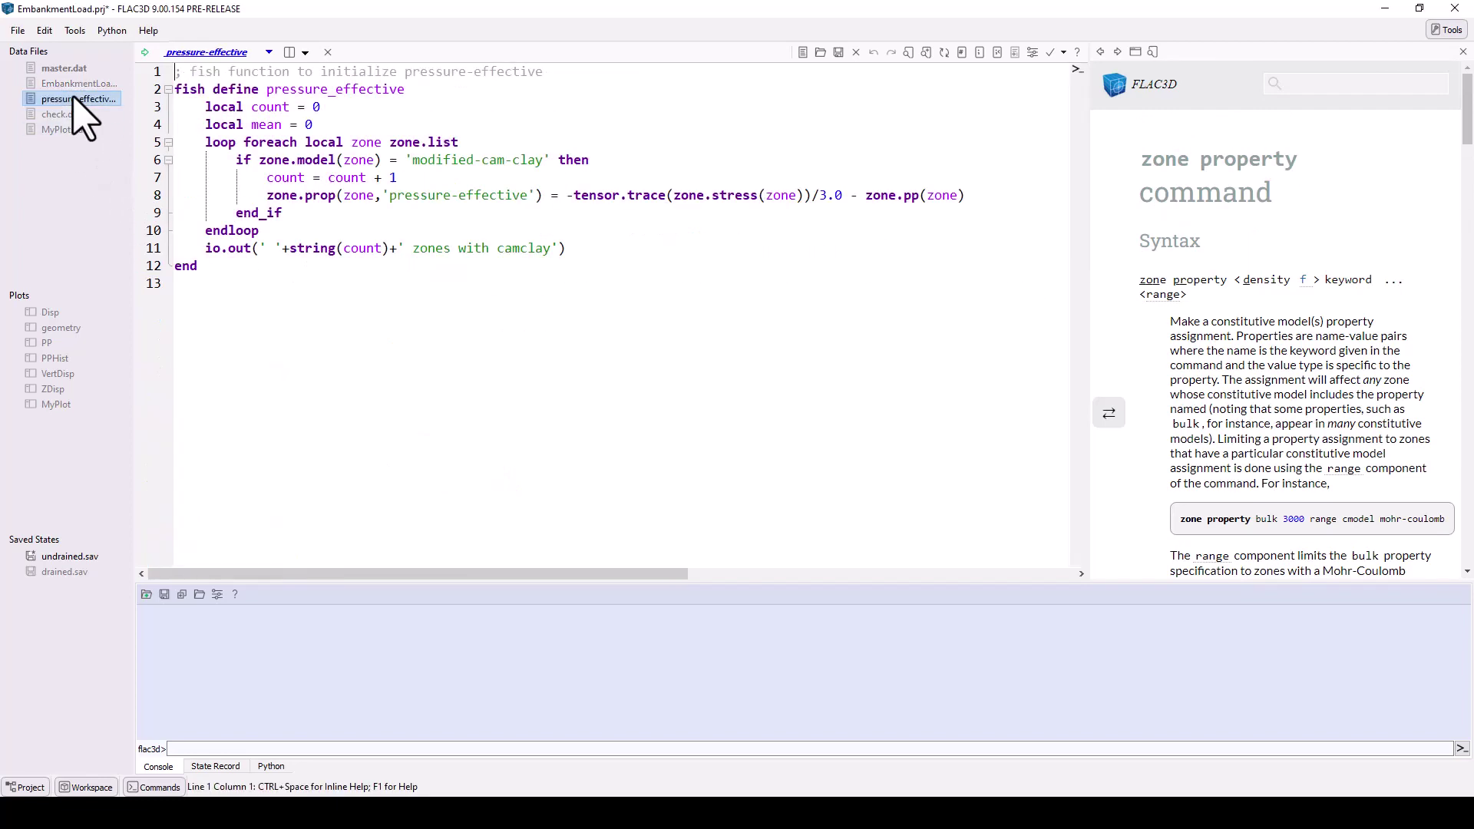
pyautogui.click(326, 198)
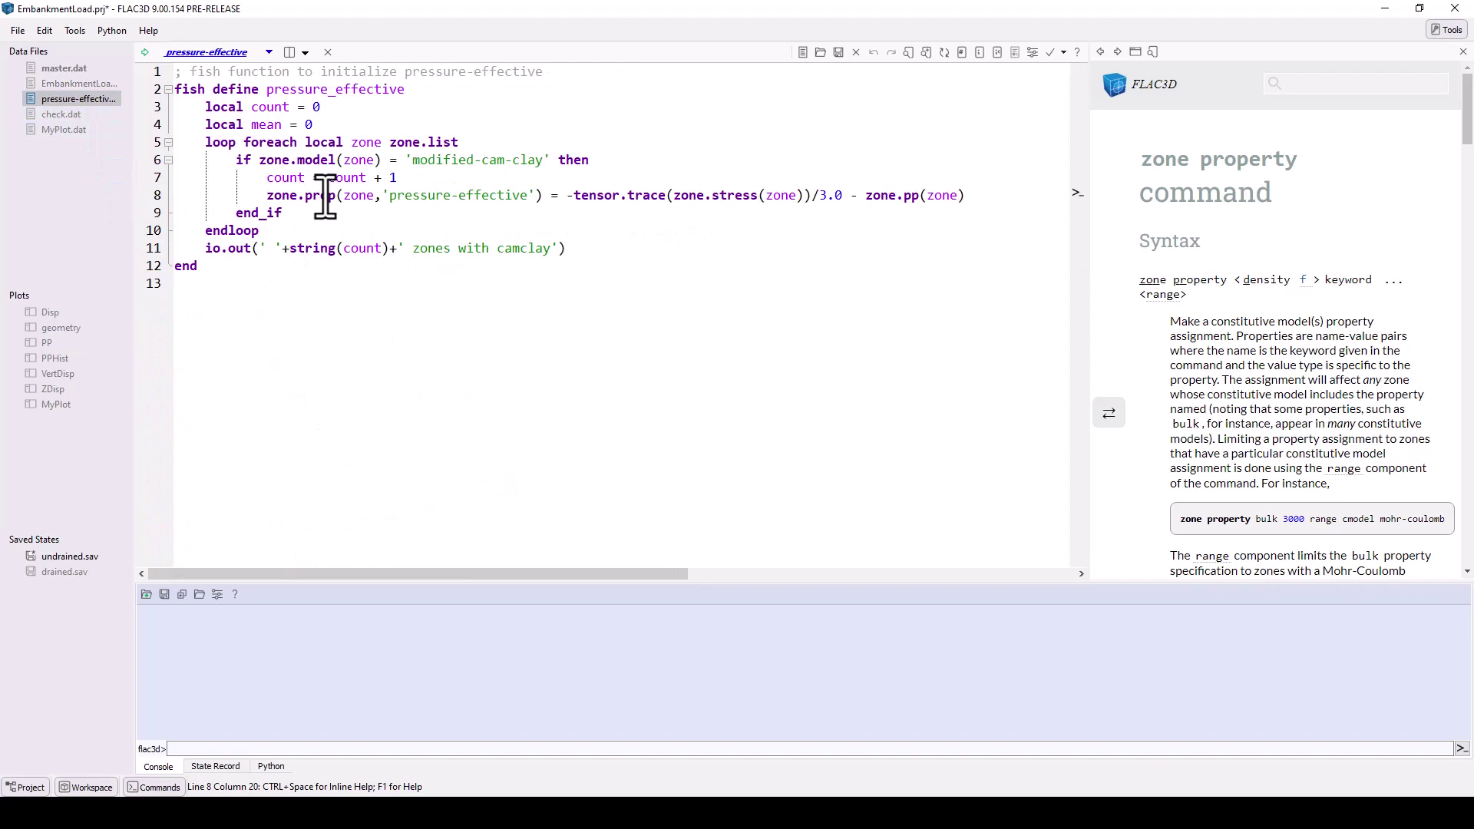
pyautogui.click(1077, 52)
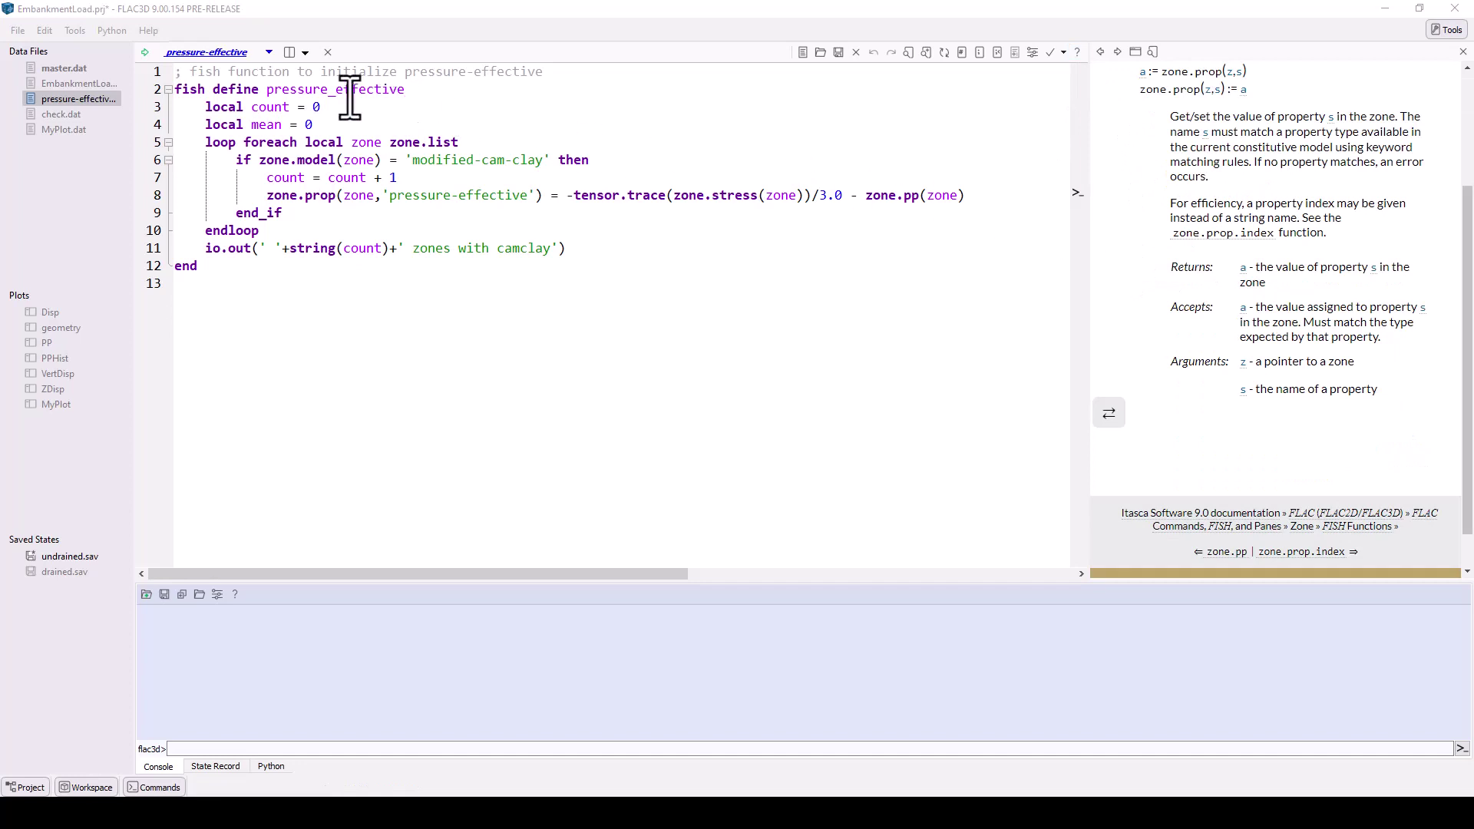
pyautogui.click(269, 52)
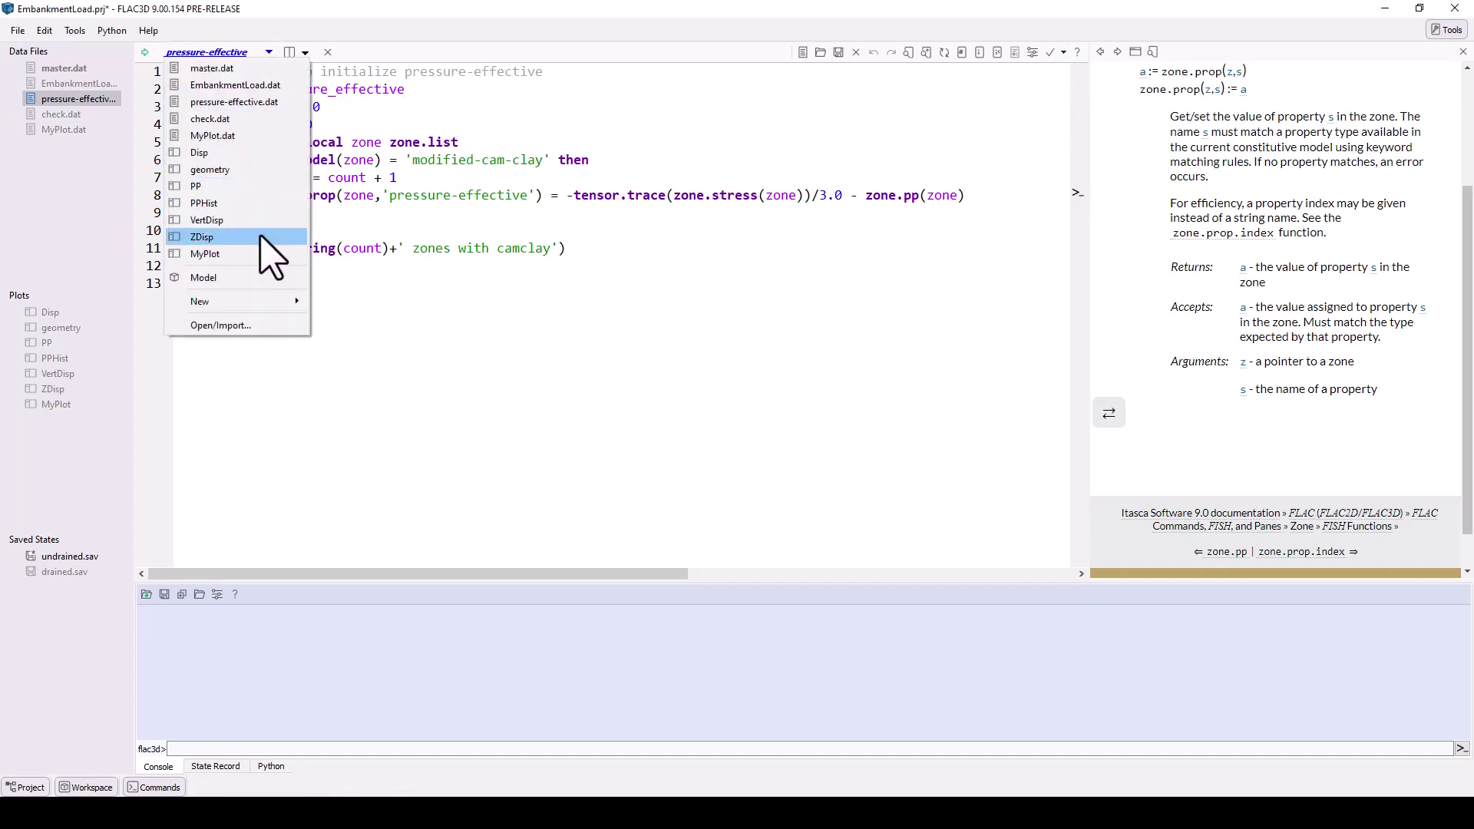
# Create a new data file named MyData.
pyautogui.moveTo(288, 301)
pyautogui.click(400, 303)
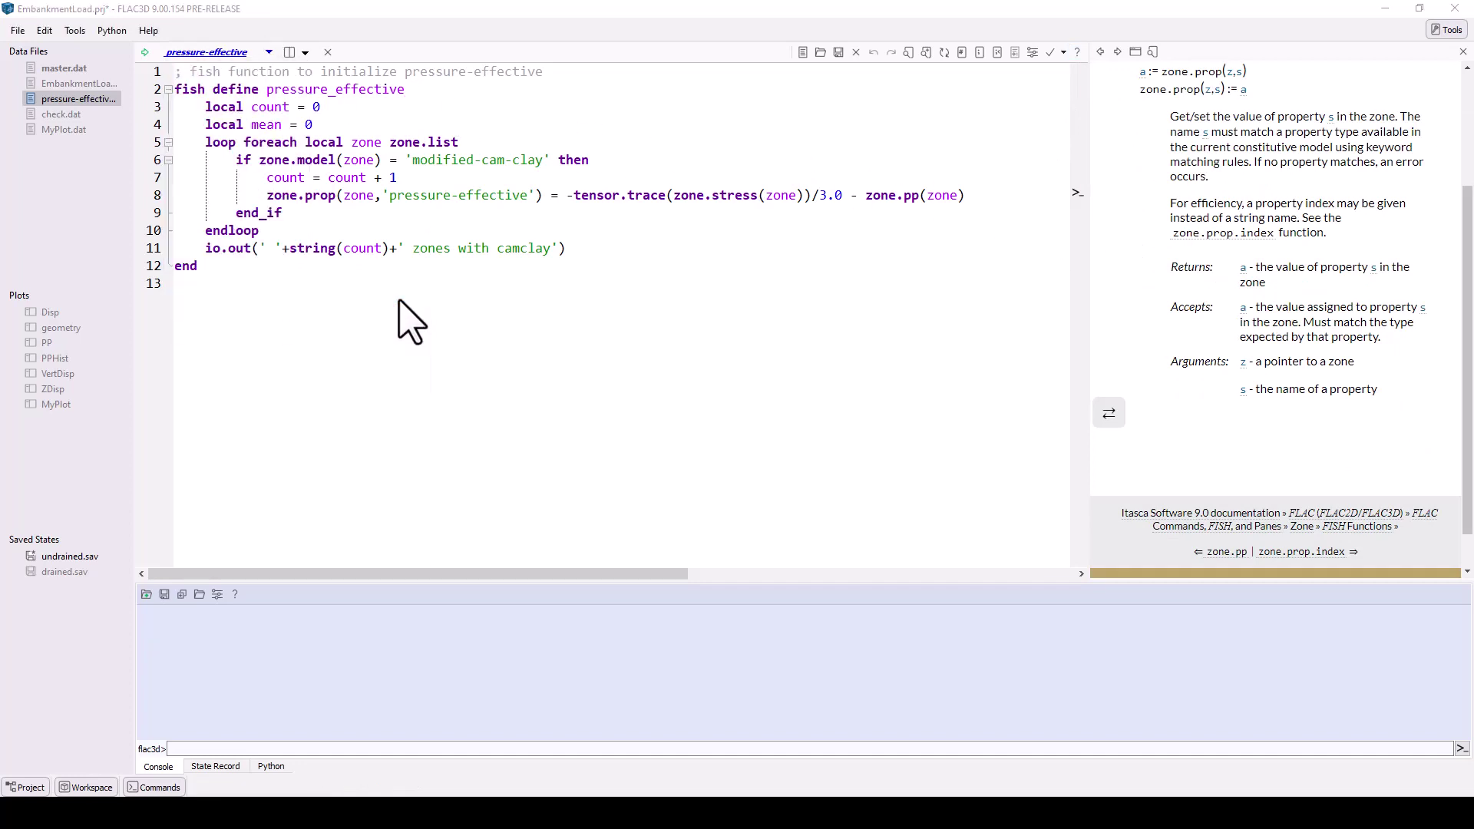
pyautogui.write('MyData')
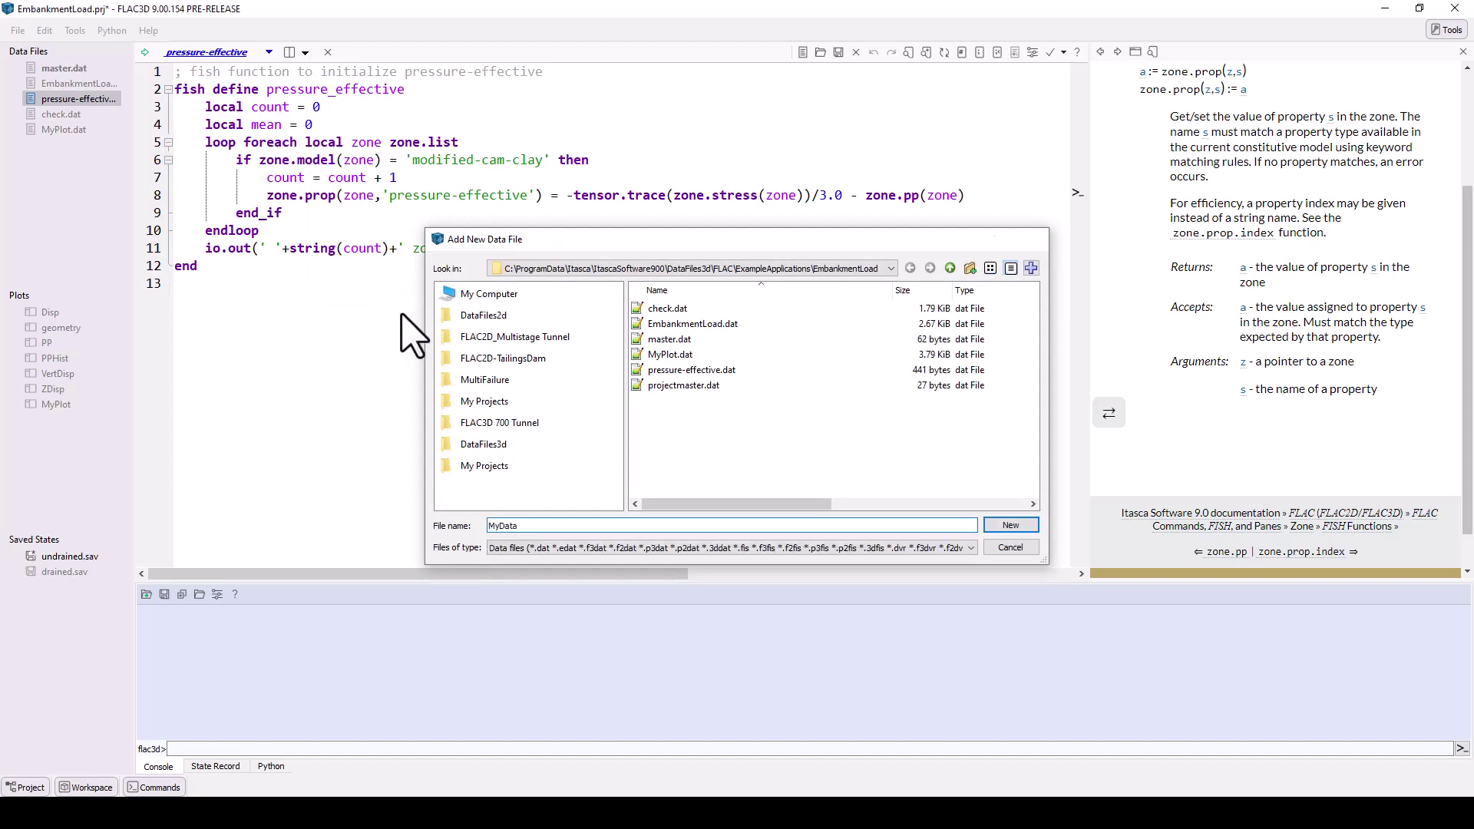
pyautogui.press('Return')
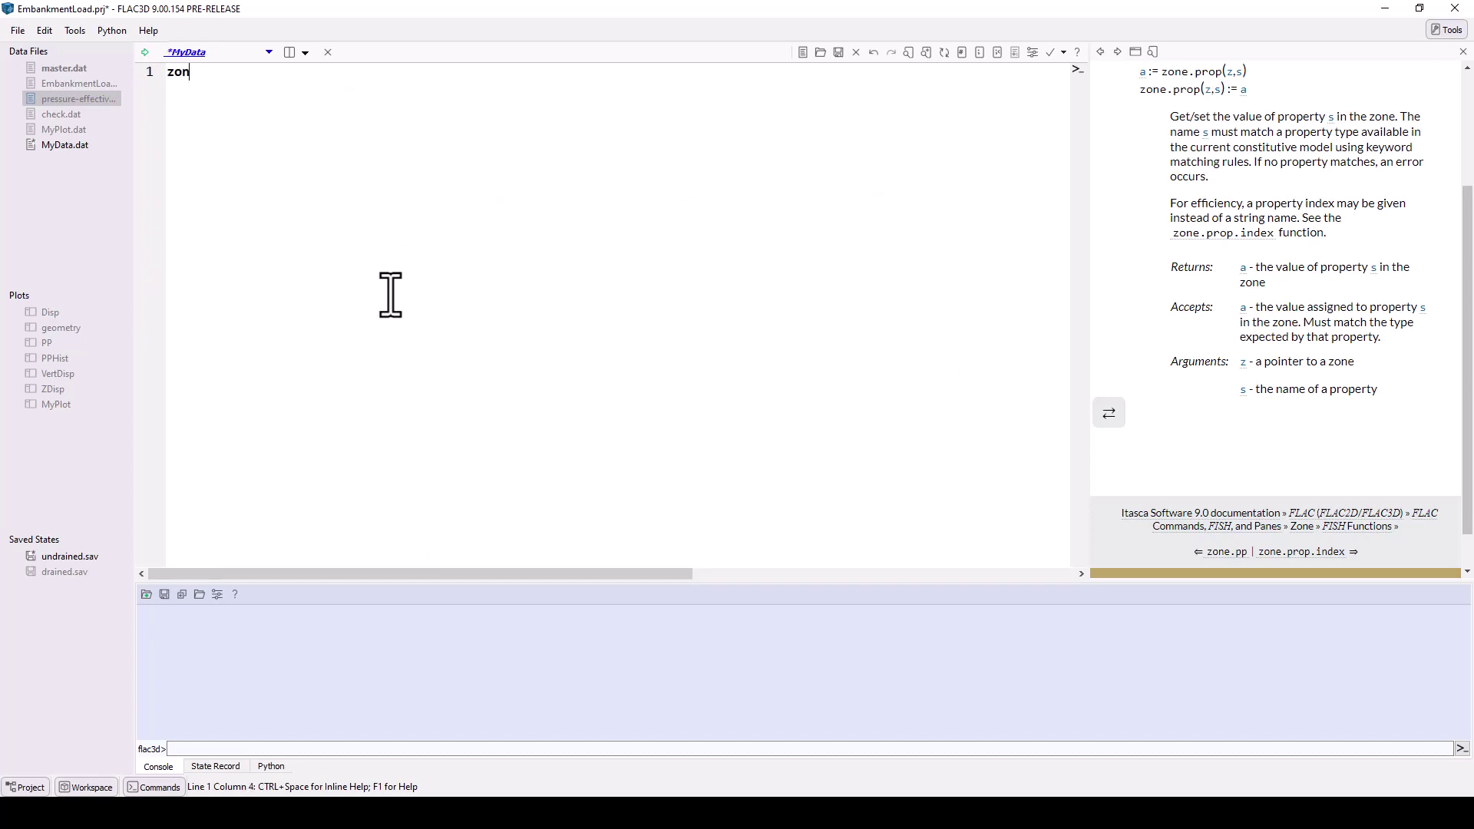
# Build 'zone face apply velocity-x' on line 1 using Ctrl+Space inline keyword help.
pyautogui.hotkey('ctrl', 'space')
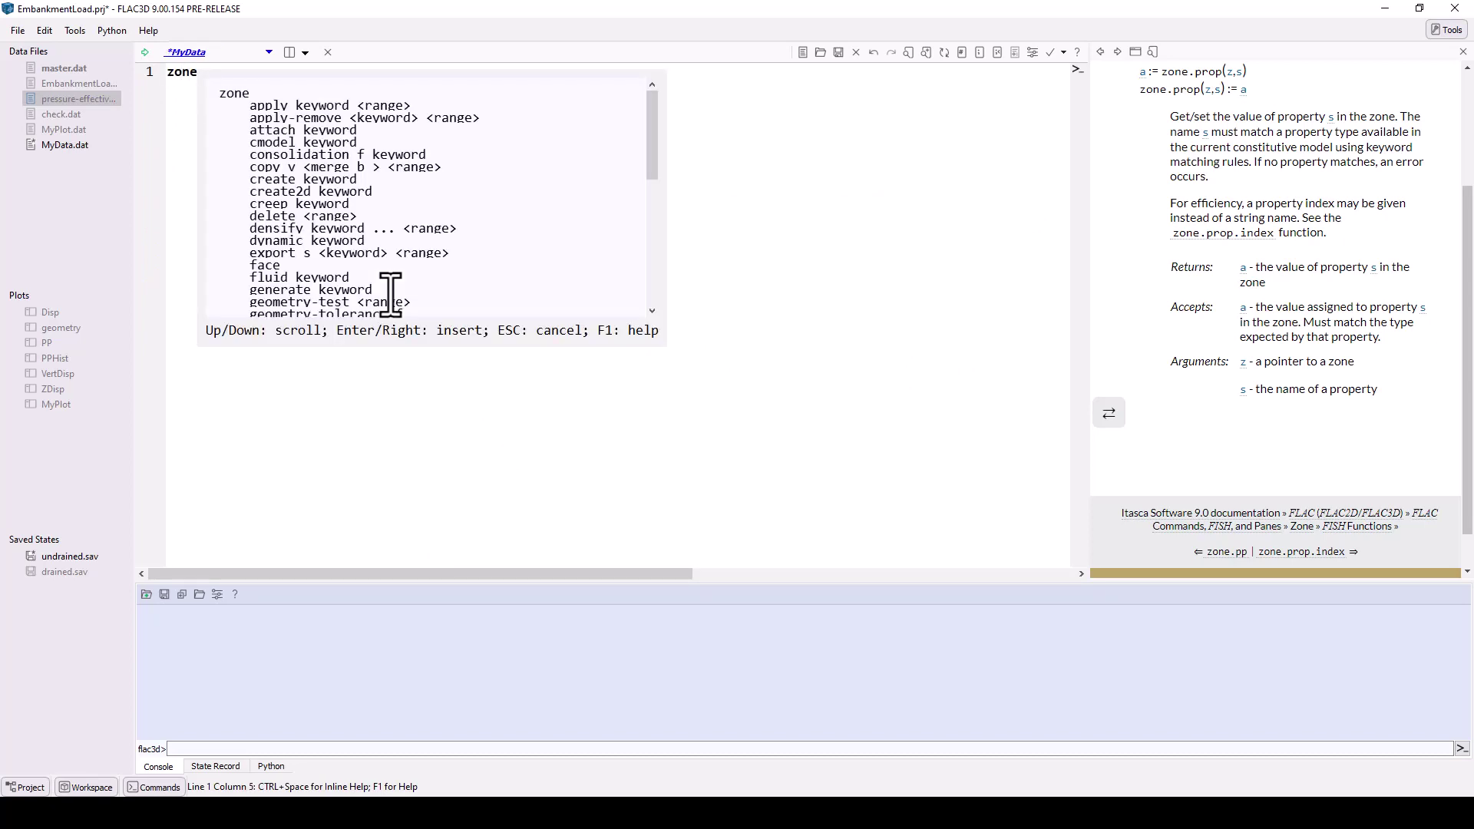
pyautogui.doubleClick(269, 265)
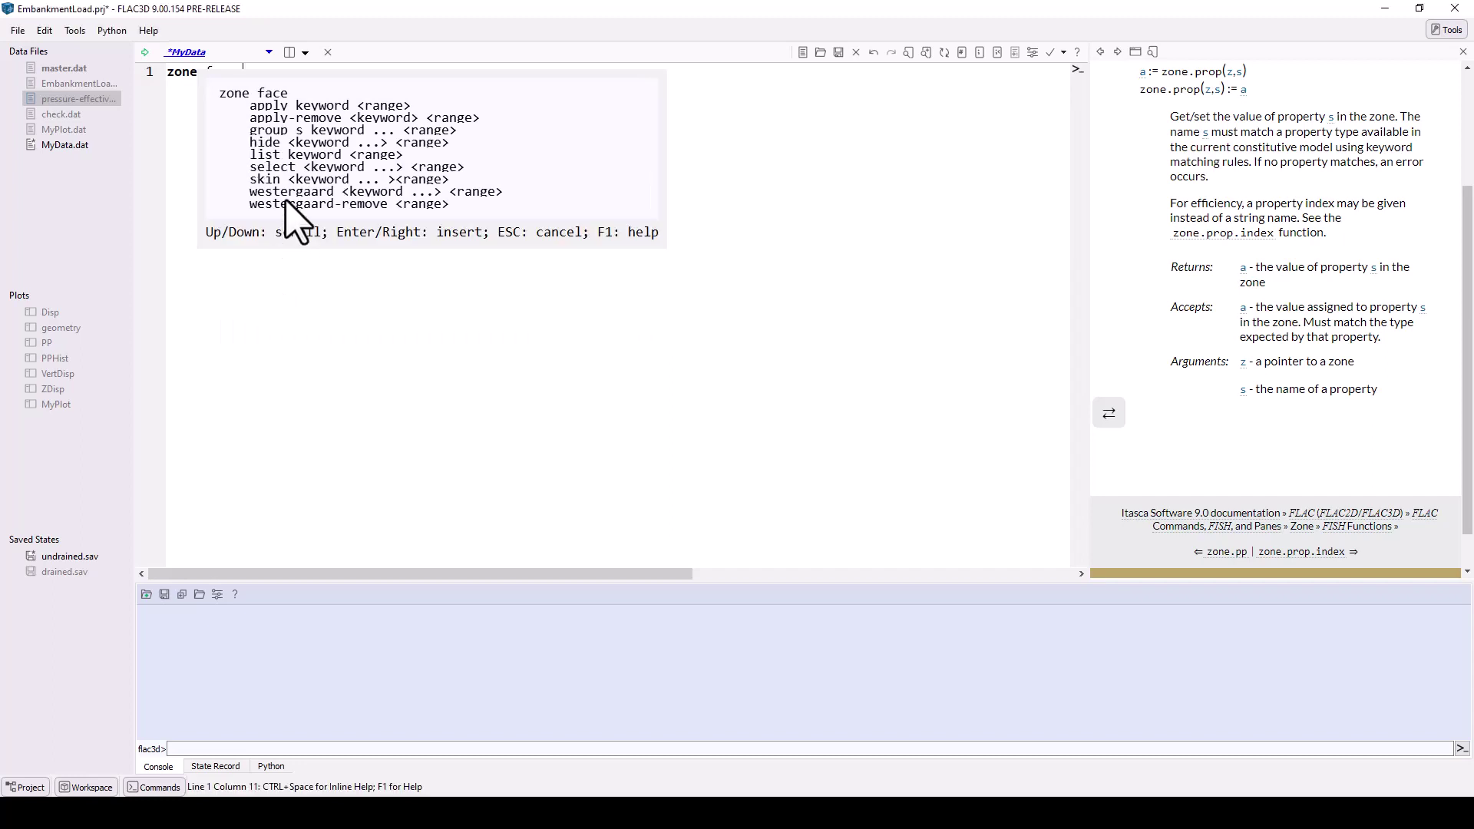
pyautogui.doubleClick(317, 105)
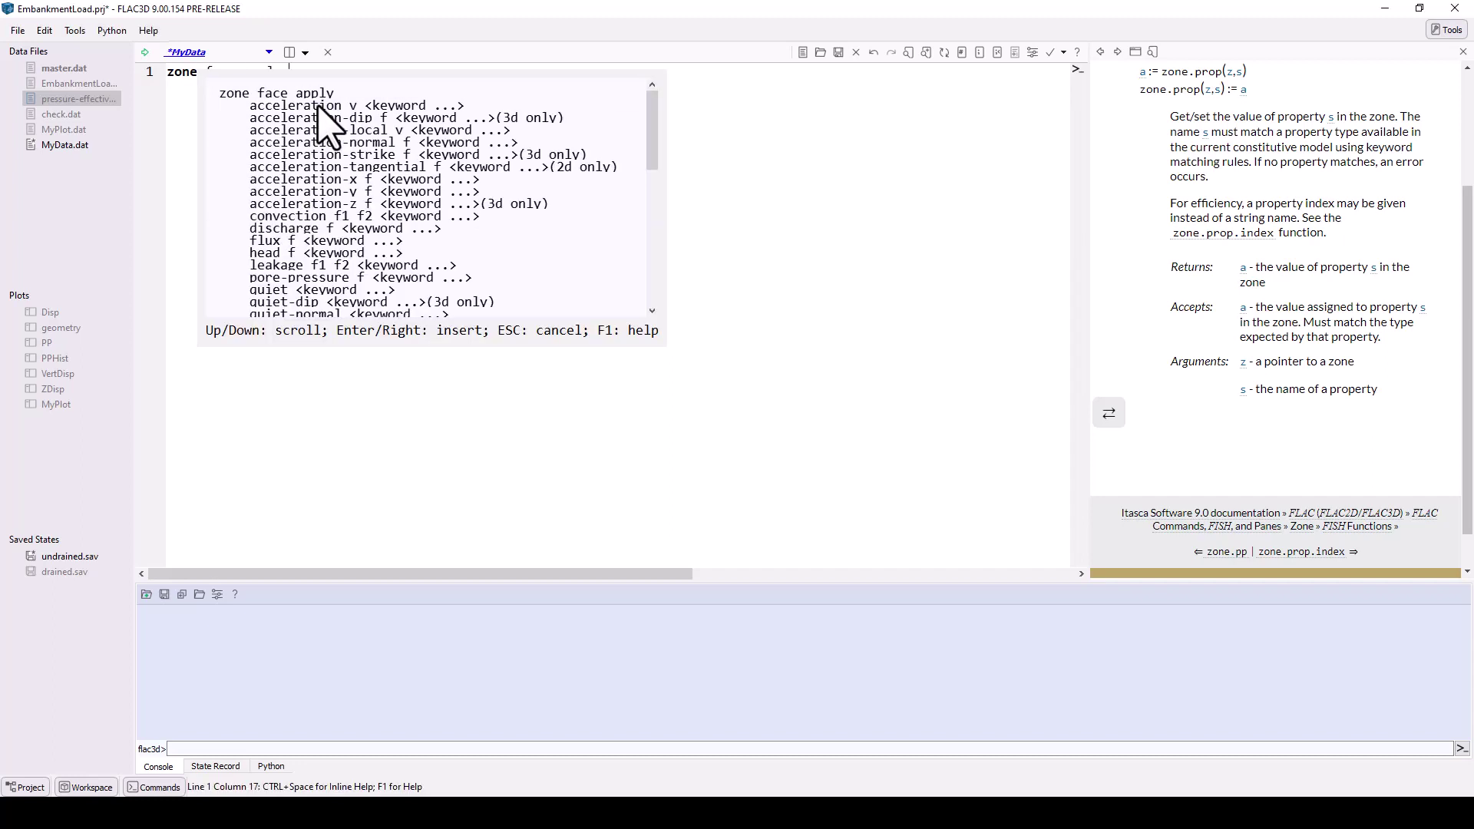
pyautogui.scroll(-6, 319, 208)
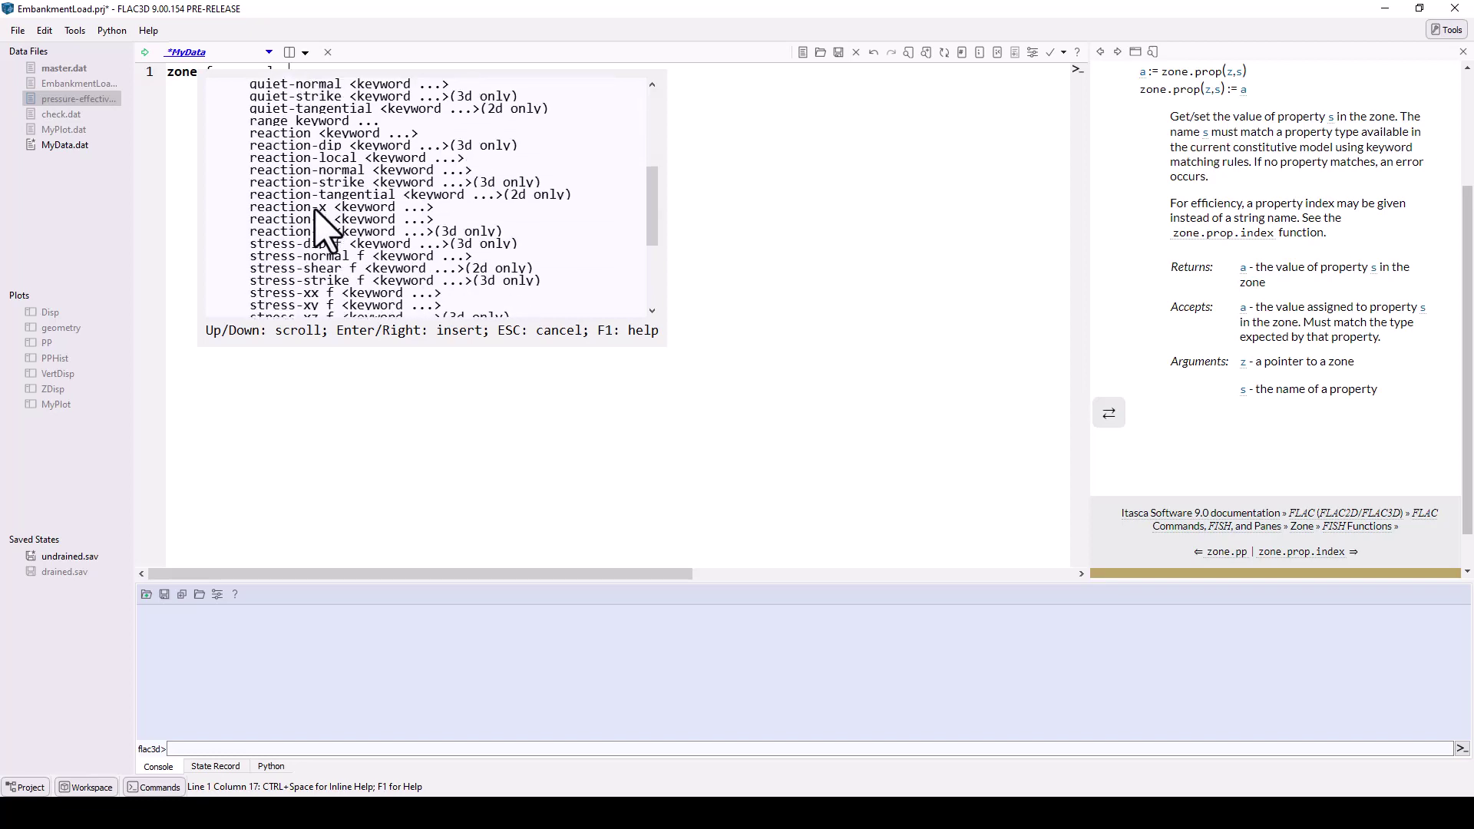
pyautogui.scroll(-5, 315, 209)
pyautogui.click(301, 278)
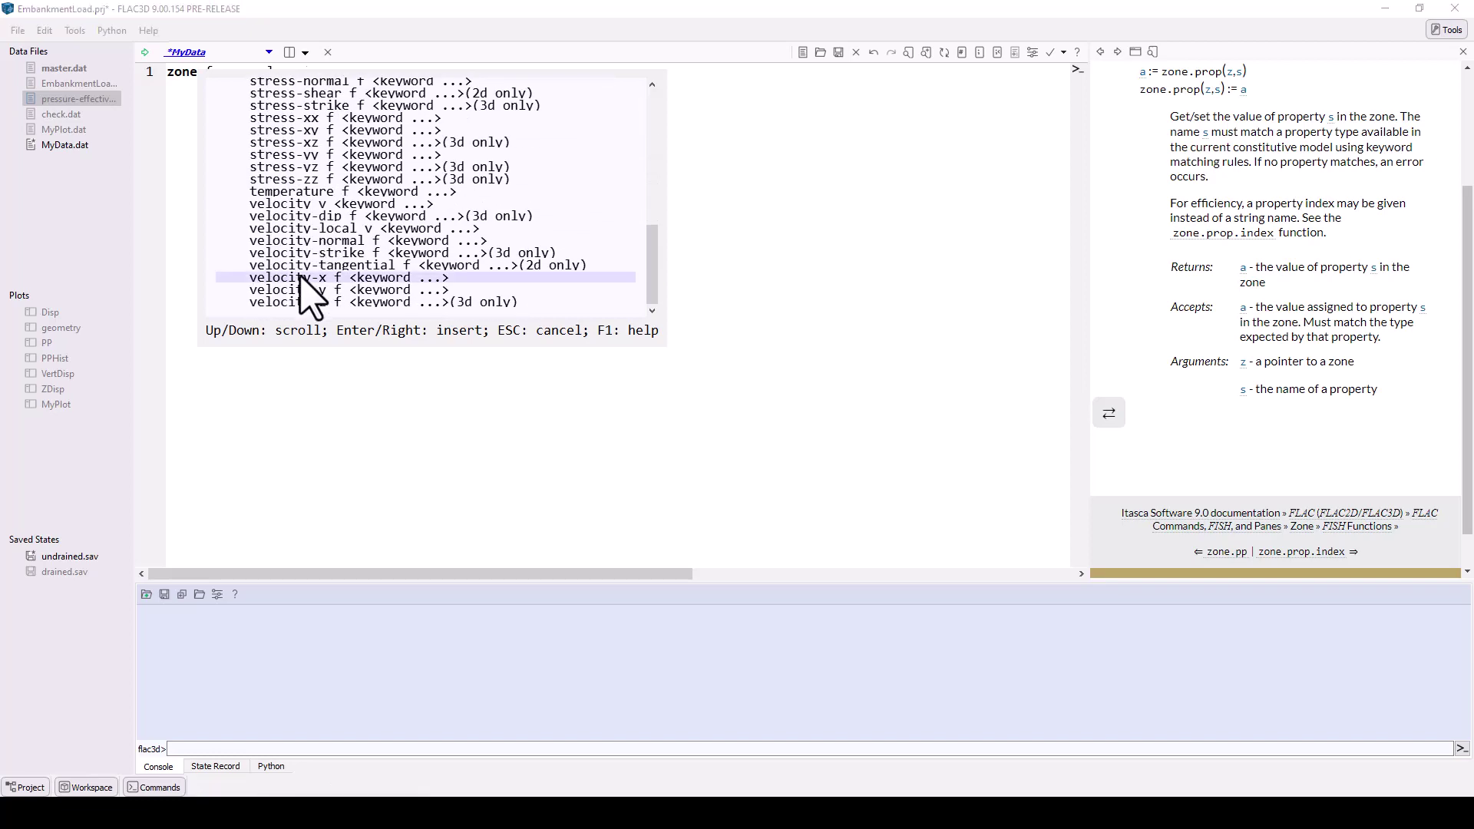
pyautogui.doubleClick(302, 279)
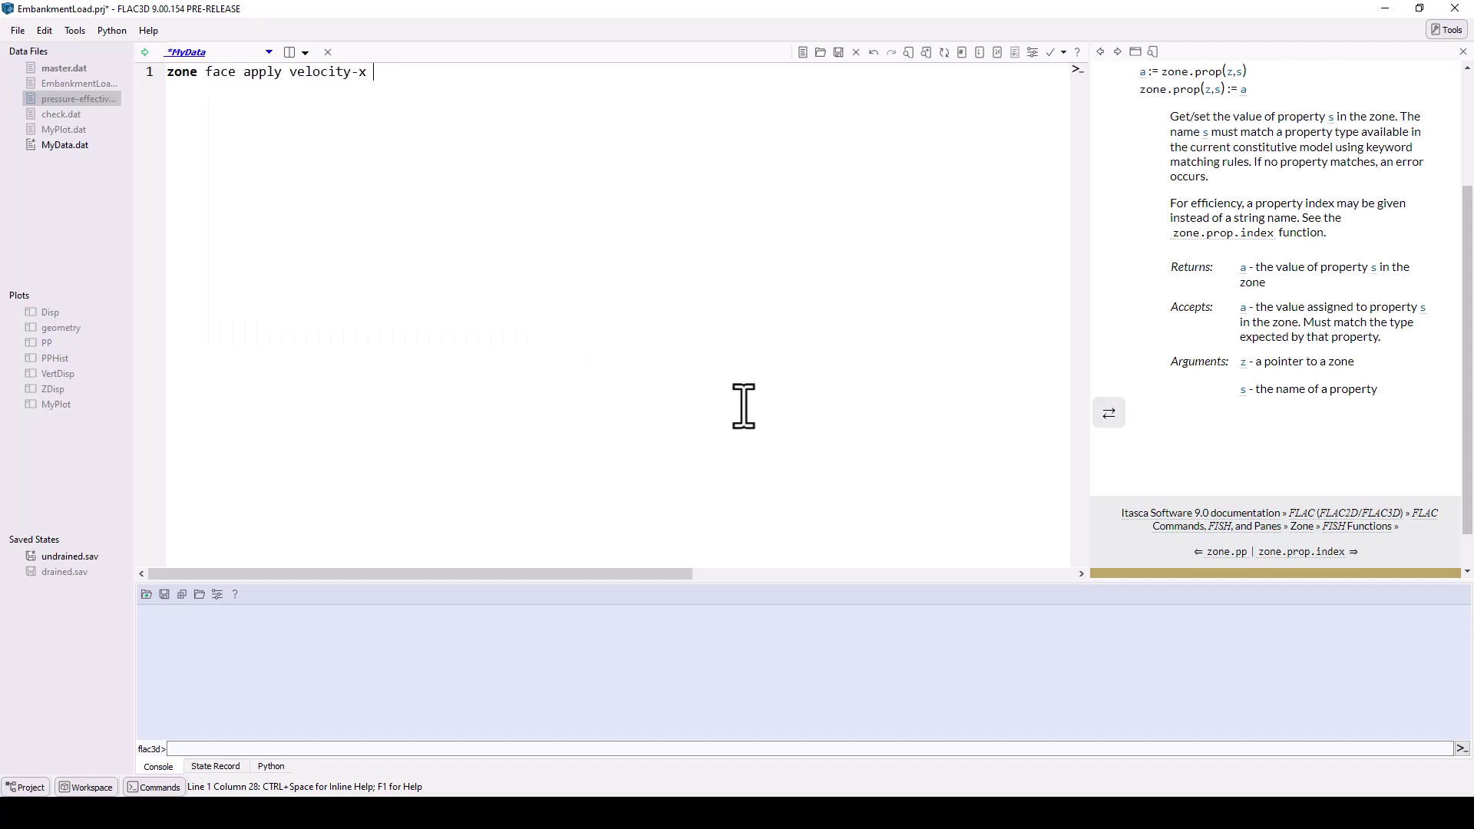
pyautogui.press('Return')
pyautogui.press('Return')
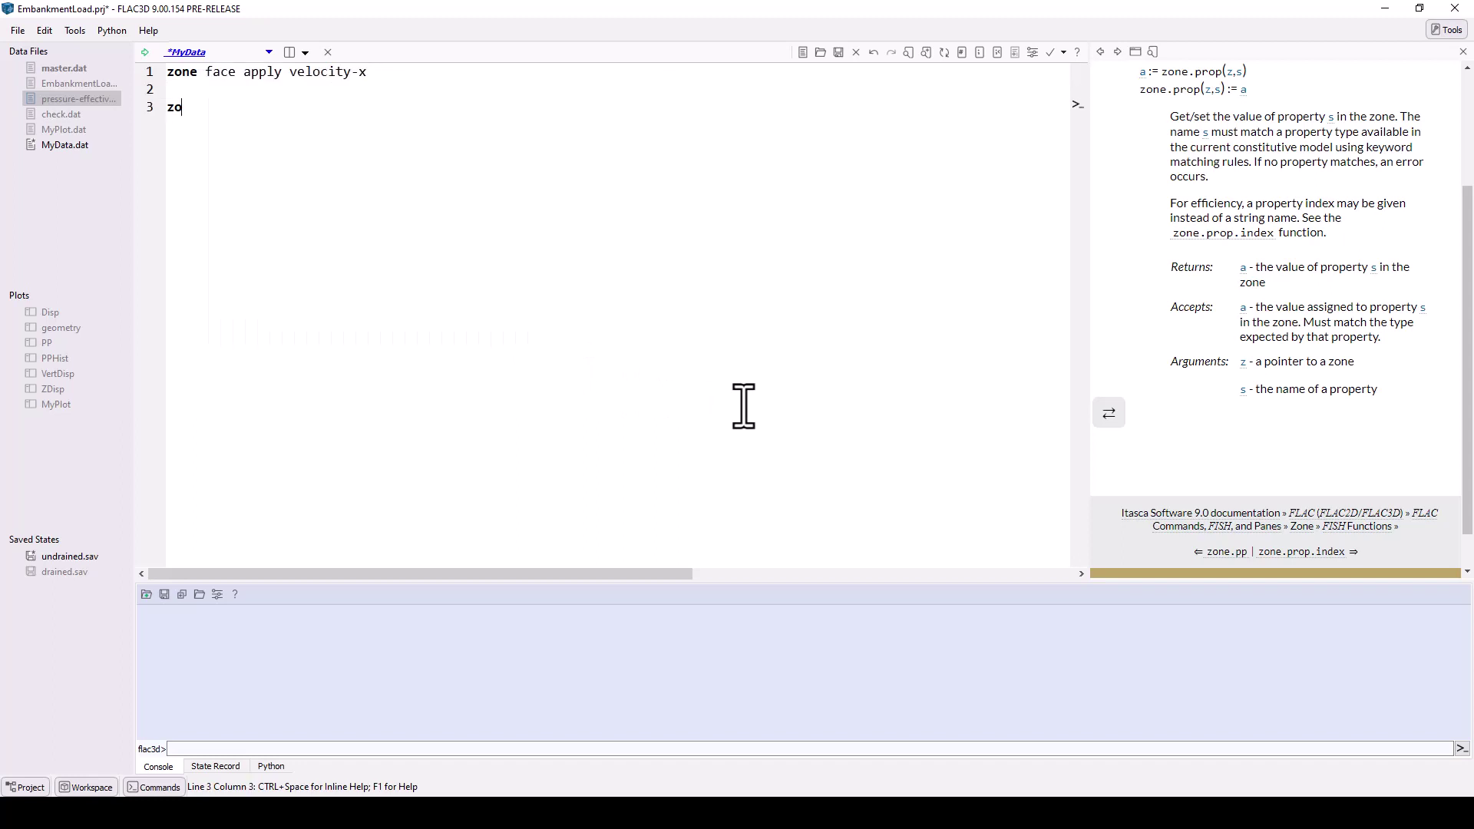
# Type zone.prop on line 3 and view its zone.prop(z,s) completion without inserting it.
pyautogui.write('zone.prop')
pyautogui.hotkey('ctrl', 'space')
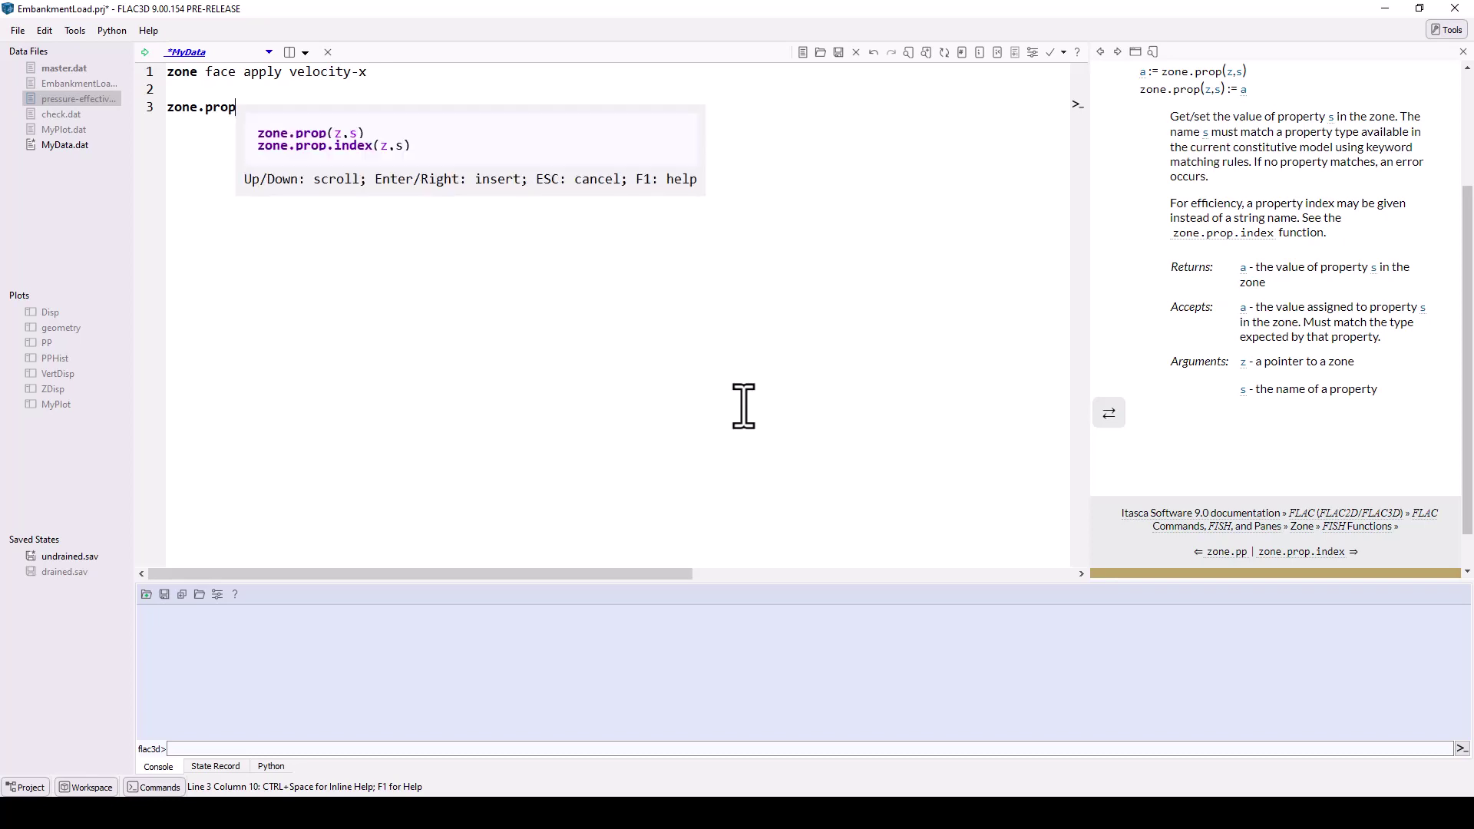
pyautogui.click(299, 134)
pyautogui.click(315, 220)
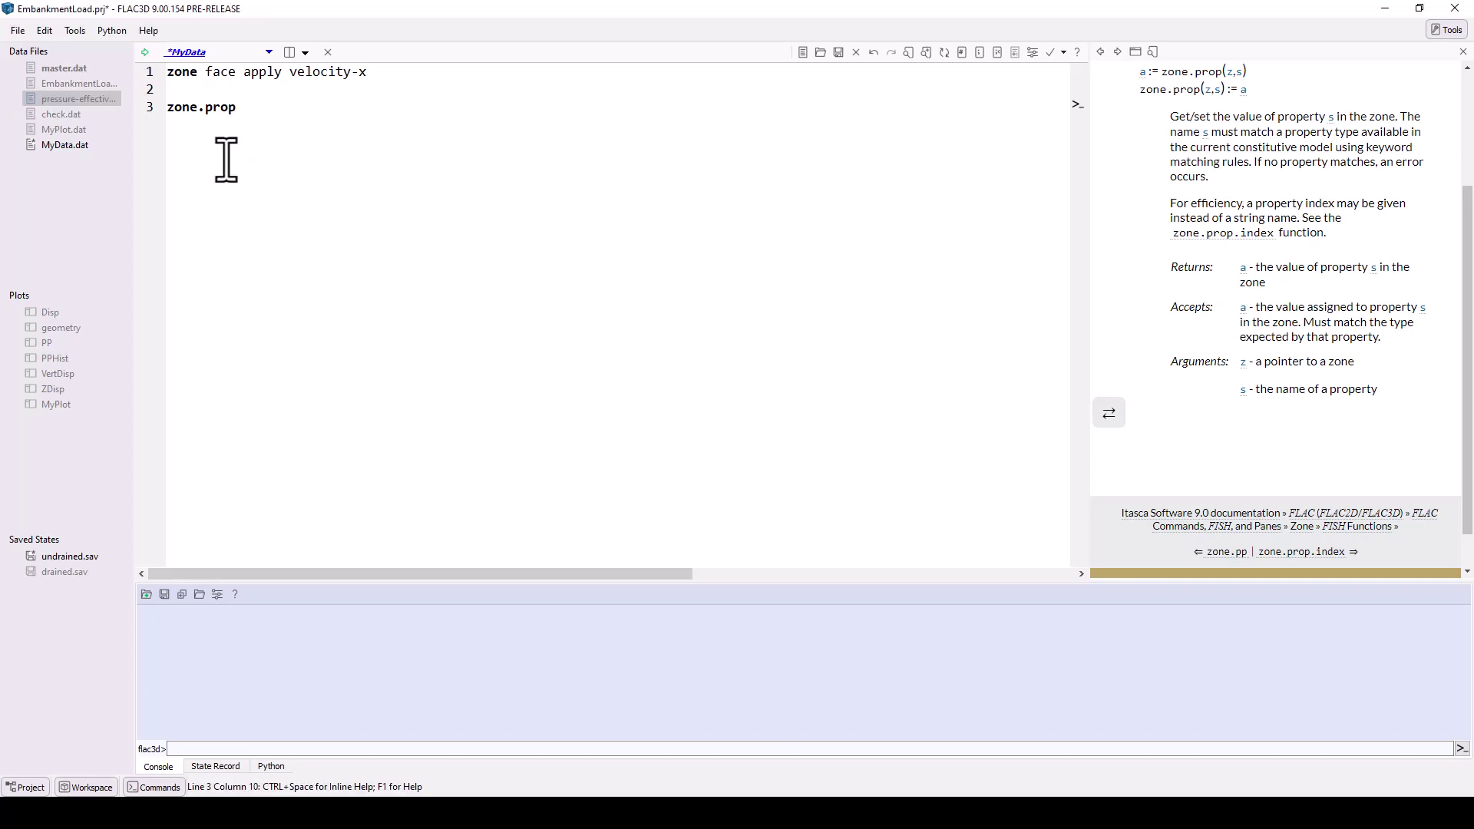
pyautogui.click(149, 32)
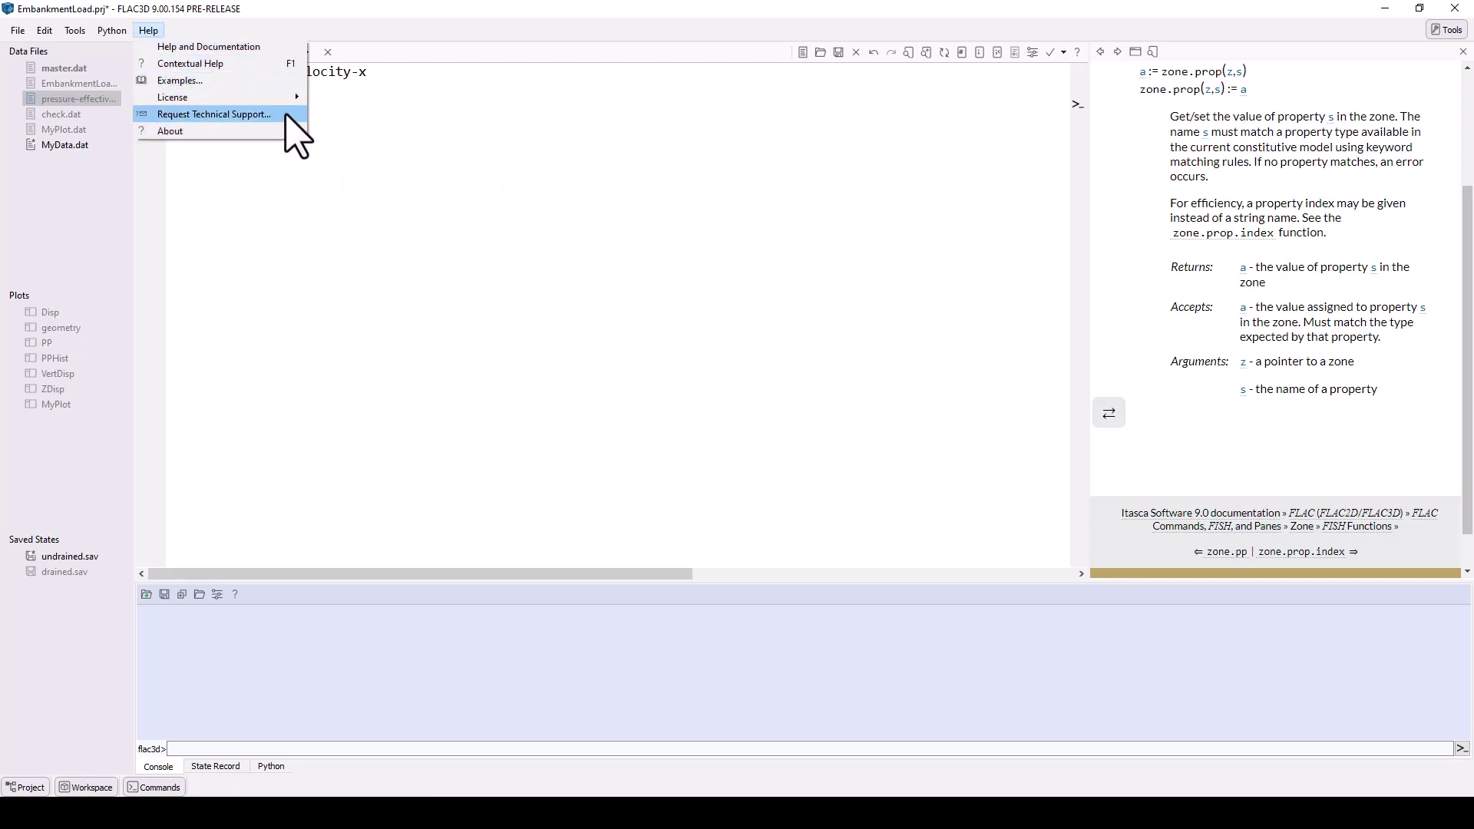
# Open the Technical Support Request form from the Help menu.
pyautogui.press('Escape')
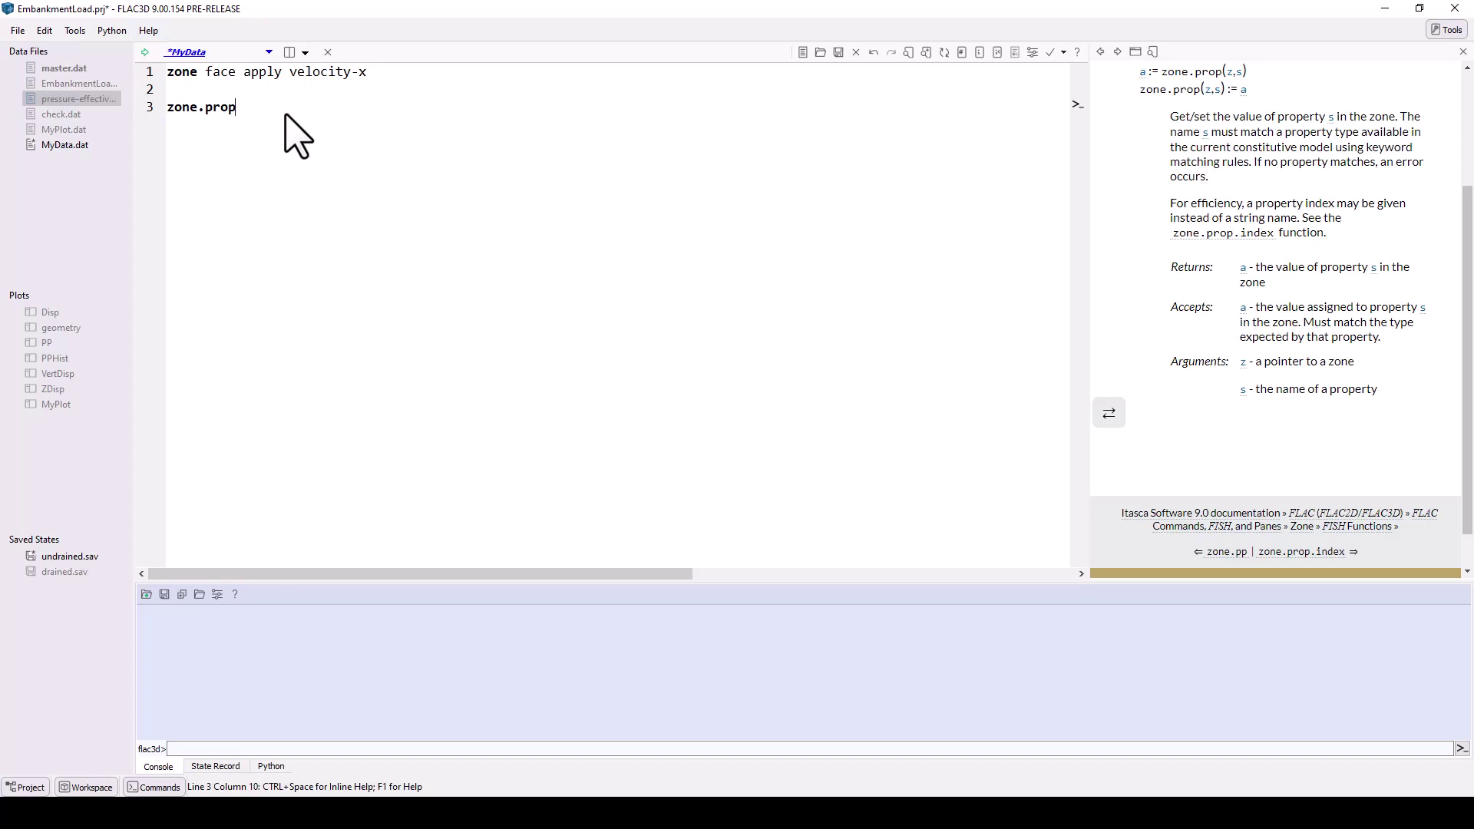